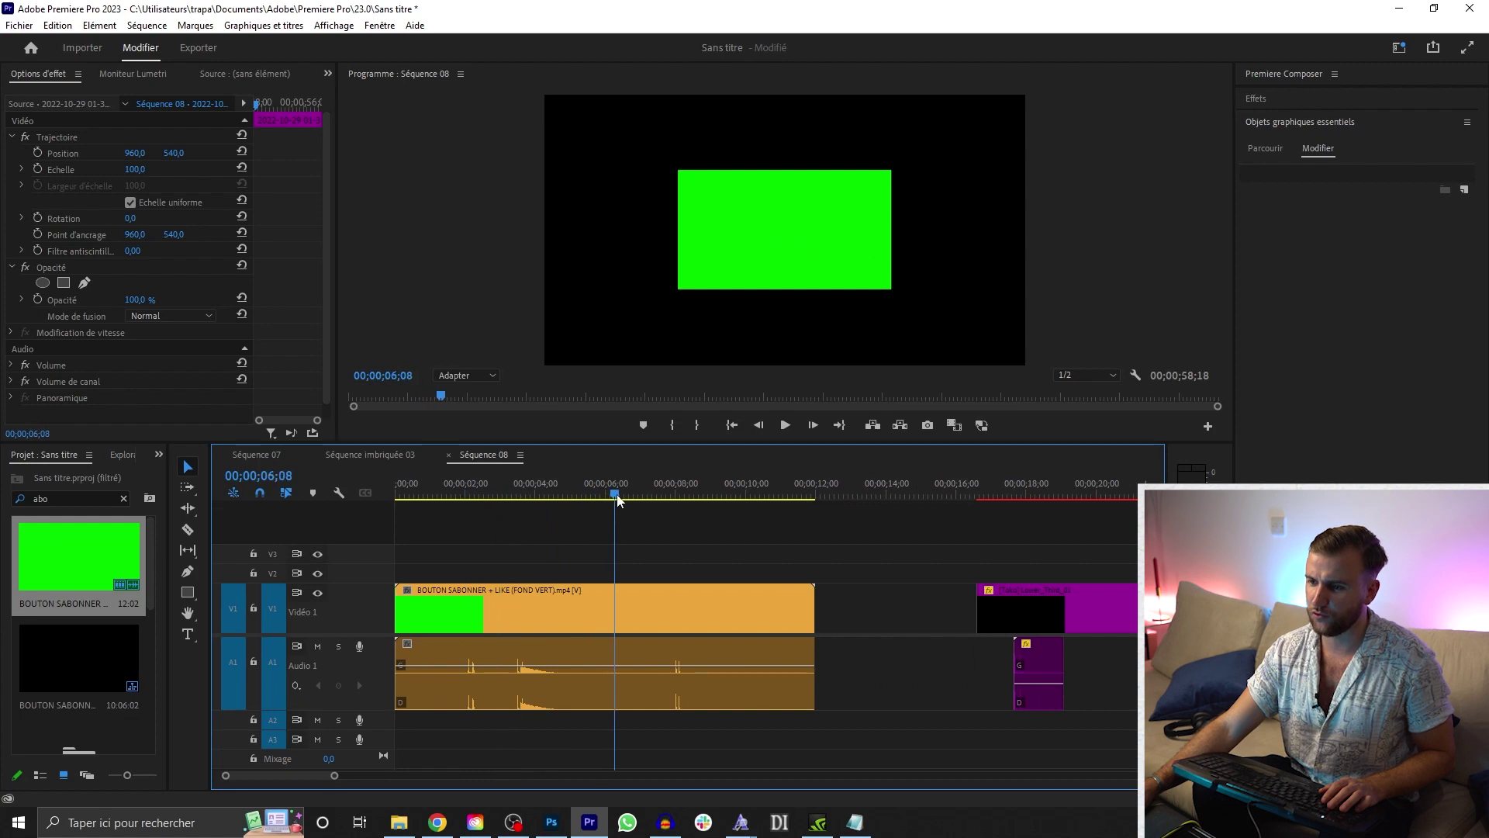
- Search the effects for "ultr" and apply UltraKey to the BOUTON SABONNER + LIKE (FOND VERT).mp4 clip
{"action": "key", "text": "minus"}
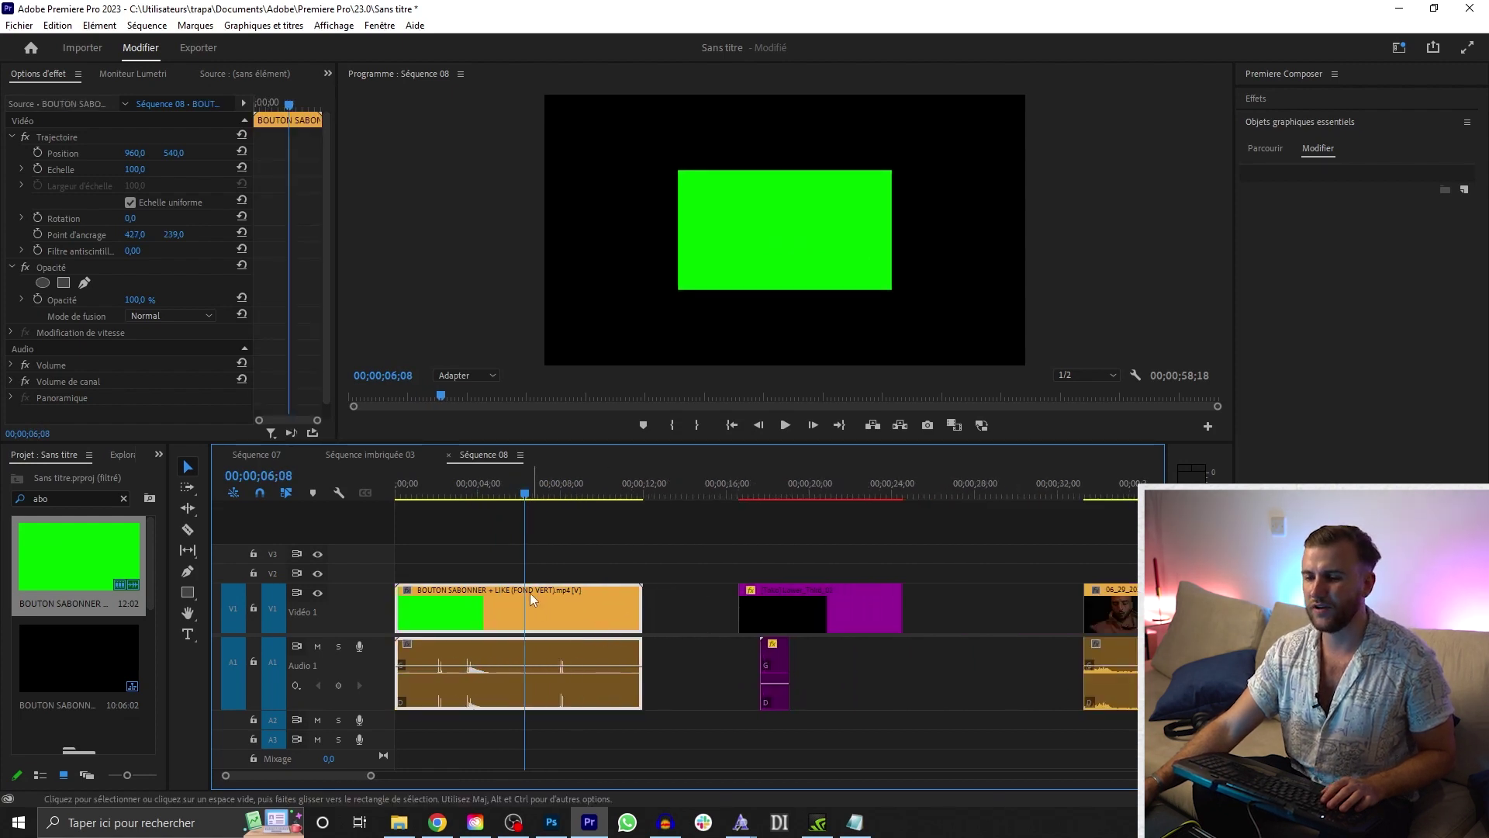
{"action": "left_click", "coordinate": [456, 486]}
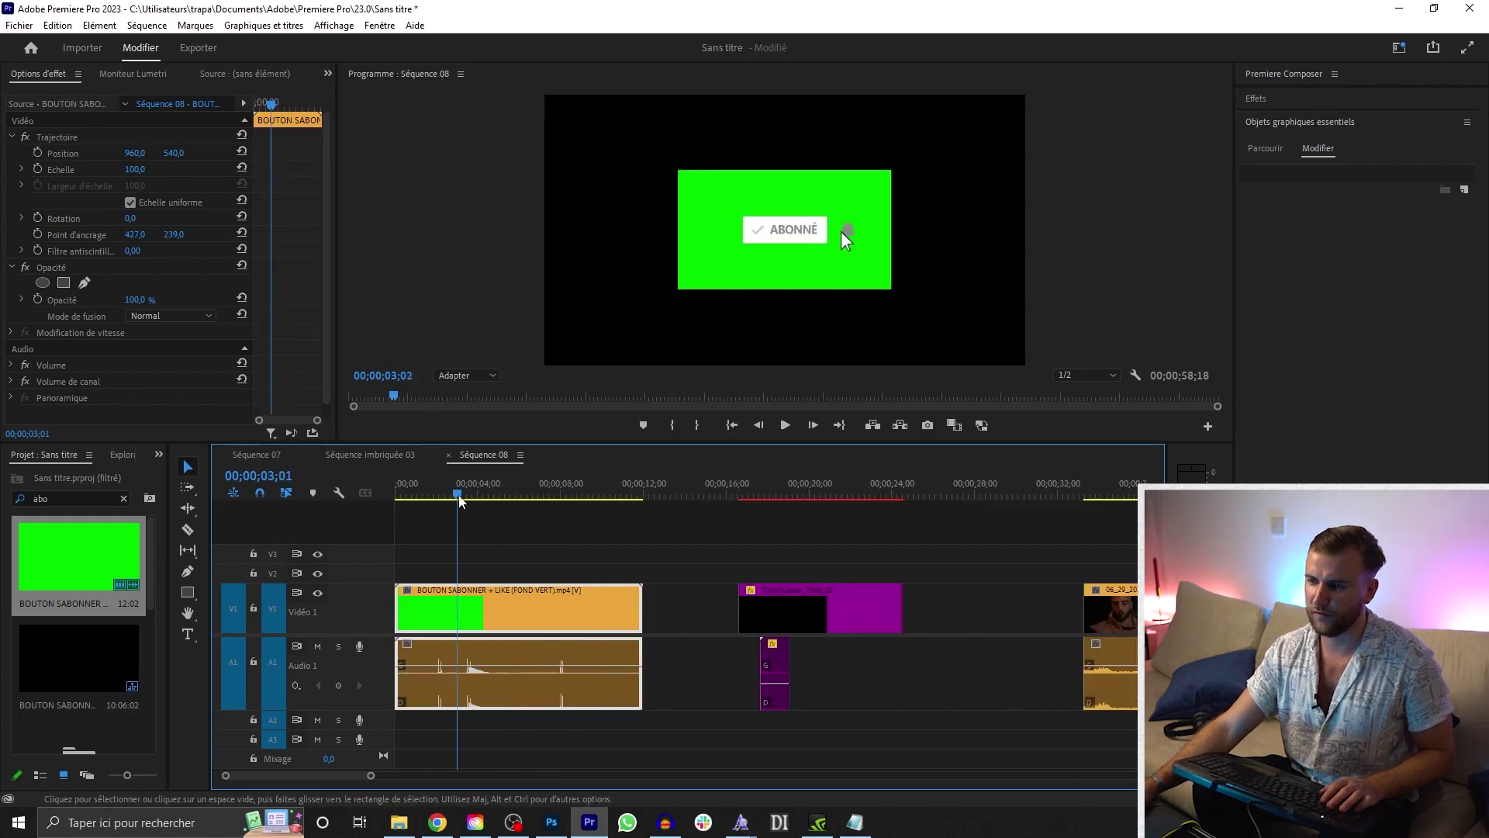
{"action": "left_click", "coordinate": [1291, 98]}
{"action": "left_click", "coordinate": [1294, 121]}
{"action": "type", "text": "ultr"}
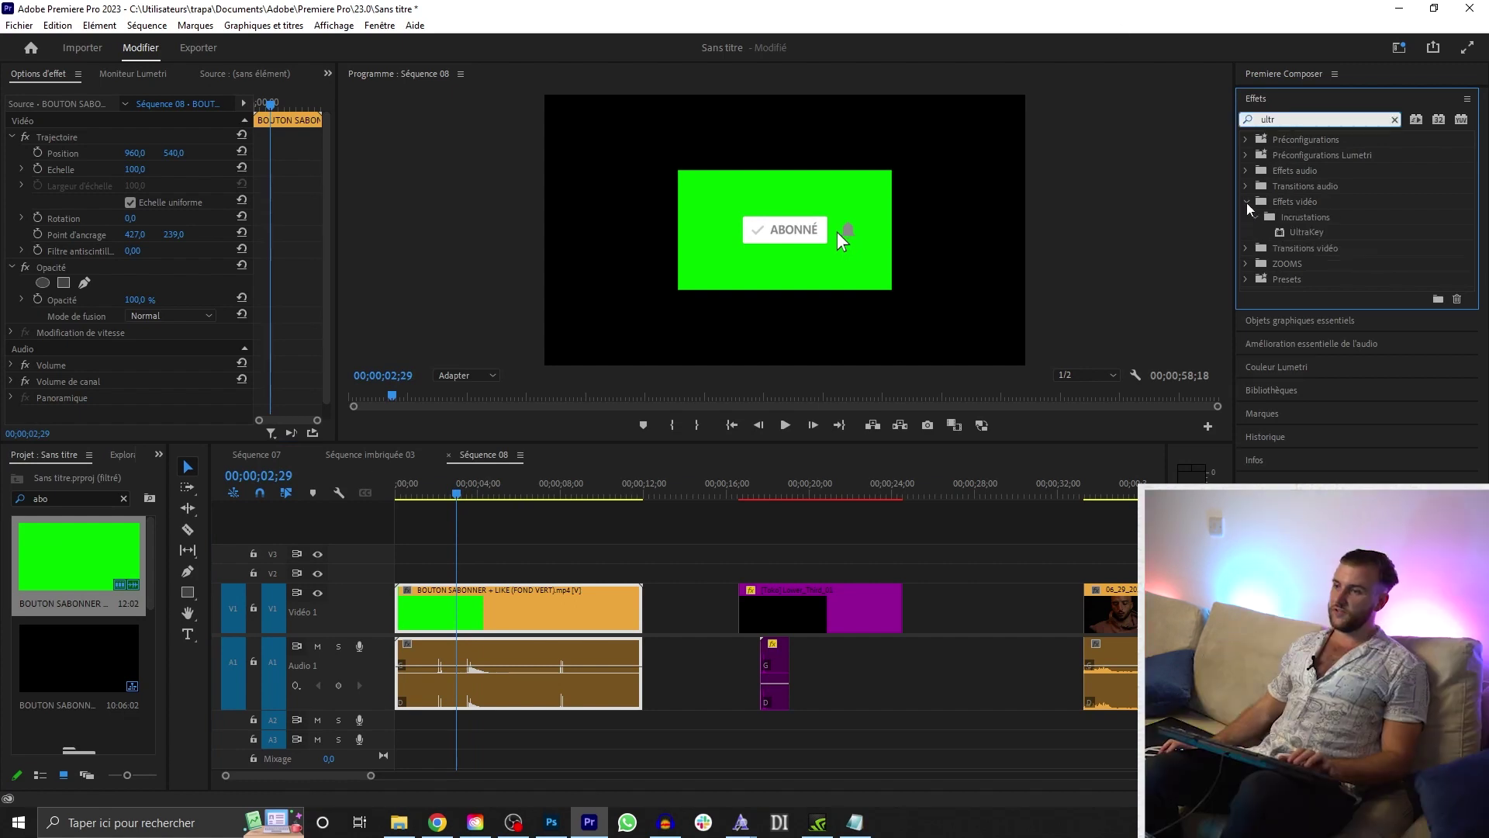
{"action": "double_click", "coordinate": [1306, 232]}
{"action": "key", "text": "equal"}
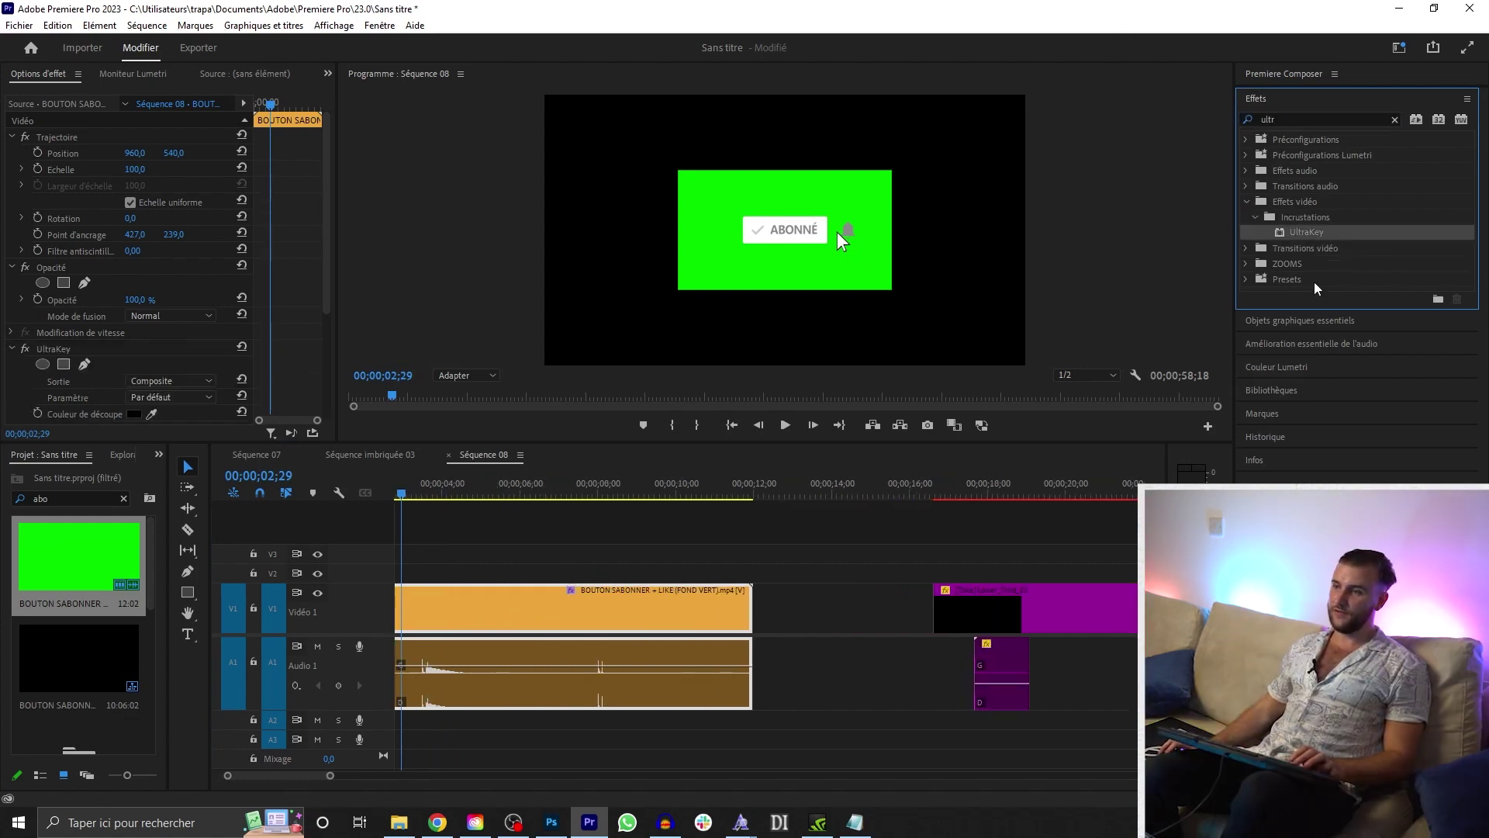
- Sample the green background as the UltraKey key colour and move the button down to position 960, 892.8
{"action": "left_click", "coordinate": [151, 413]}
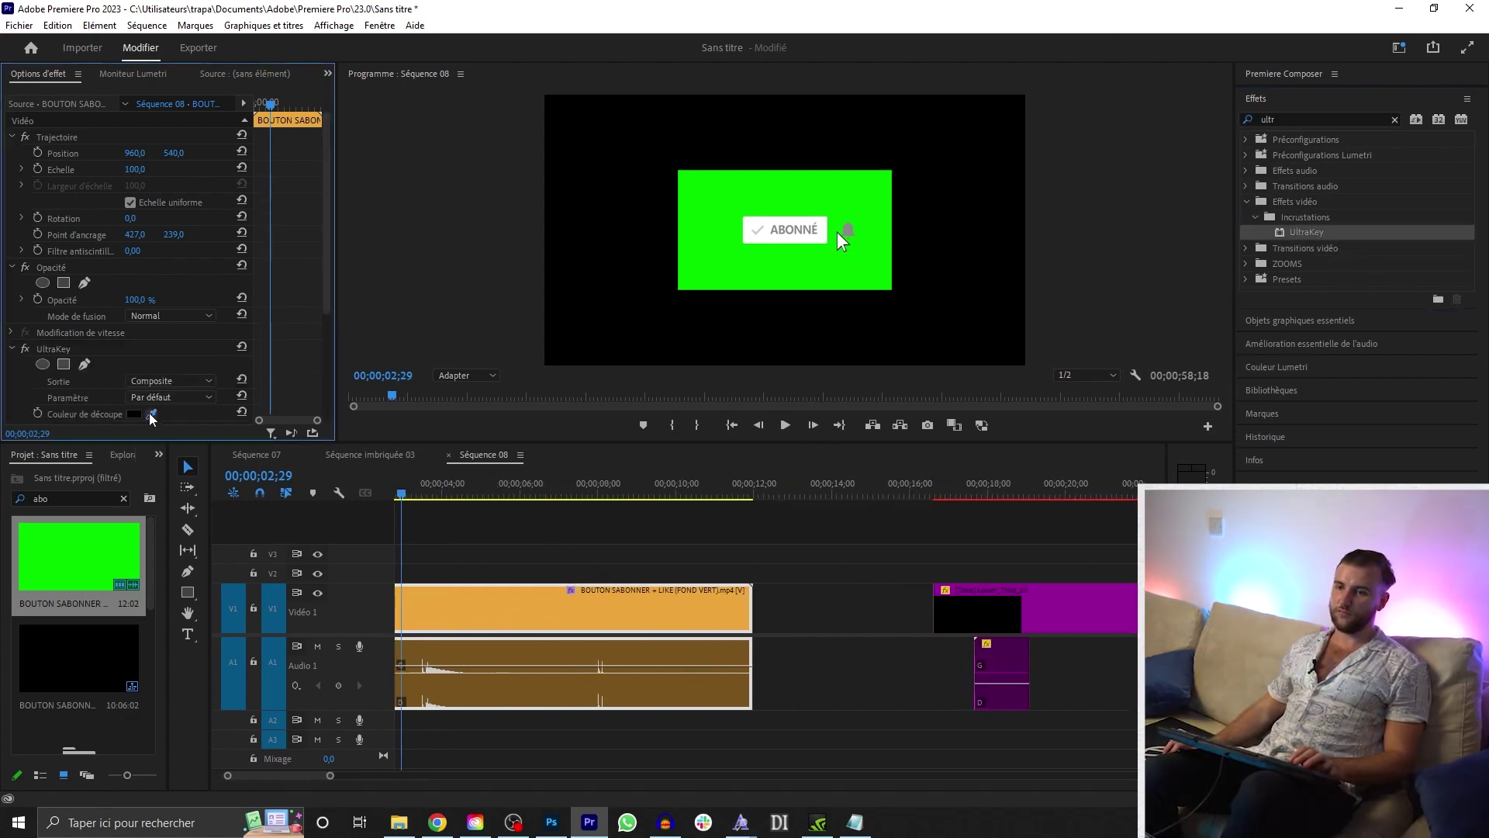
{"action": "left_click", "coordinate": [713, 213]}
{"action": "left_click", "coordinate": [785, 233]}
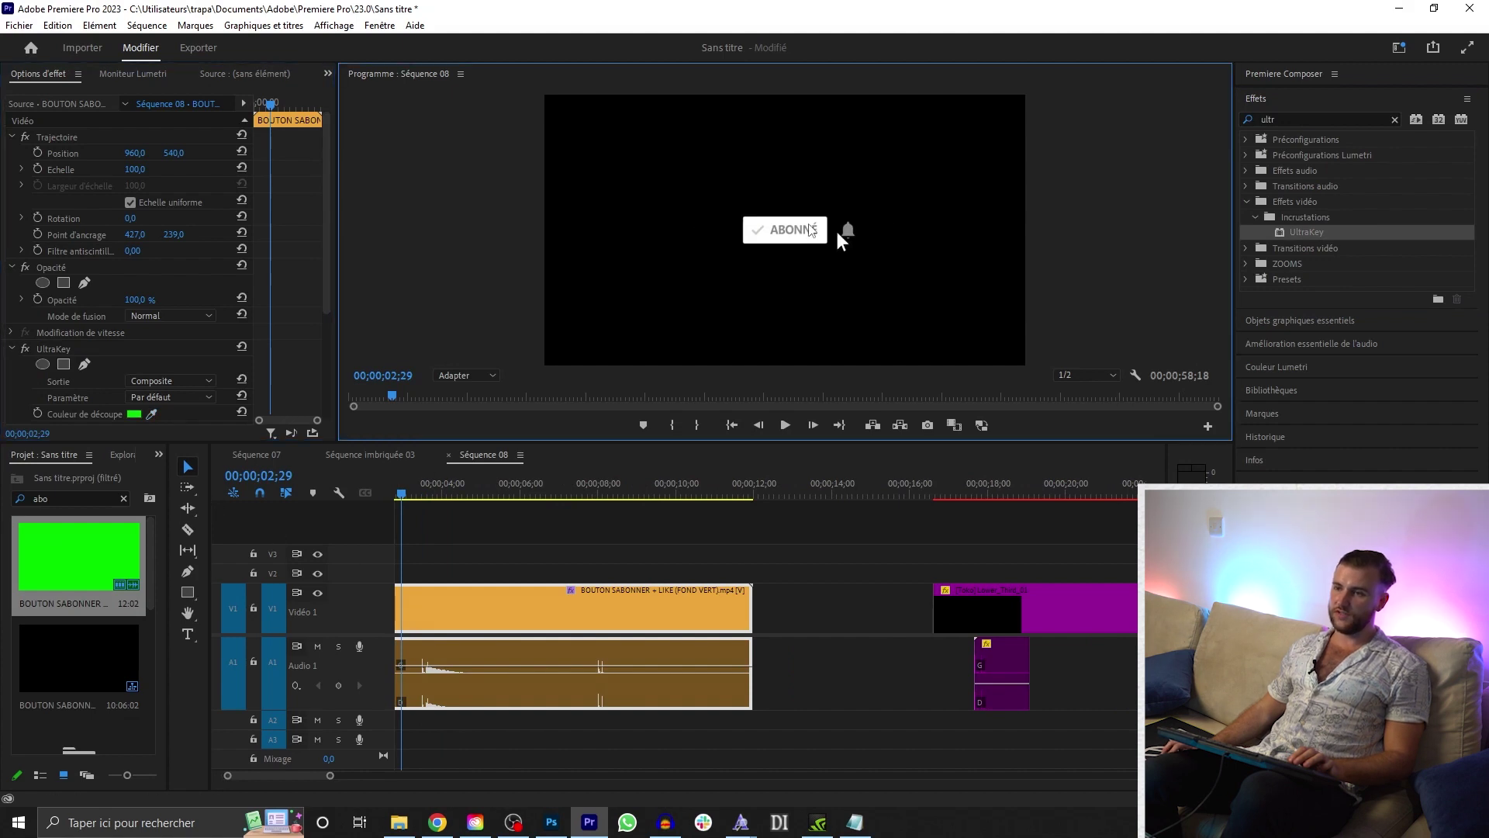
{"action": "left_click_drag", "start_coordinate": [845, 241], "coordinate": [842, 330]}
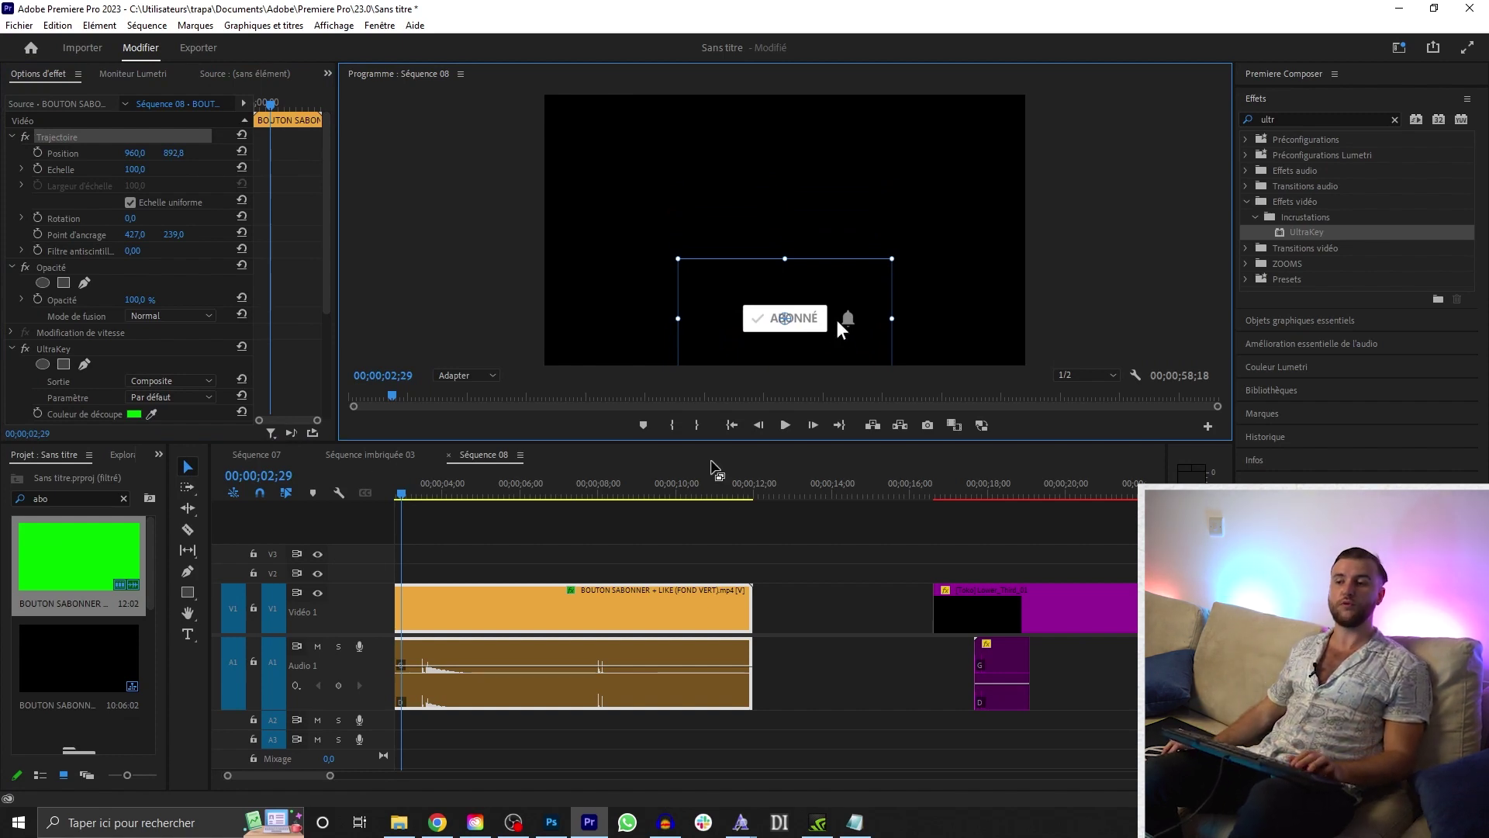
- Play the keyed subscribe button clip back from the start of the sequence to check the result
{"action": "left_click", "coordinate": [602, 542]}
{"action": "scroll", "coordinate": [547, 564], "scroll_direction": "down", "scroll_amount": 2}
{"action": "mouse_move", "coordinate": [466, 497]}
{"action": "left_mouse_down"}
{"action": "mouse_move", "coordinate": [405, 501]}
{"action": "mouse_move", "coordinate": [464, 497]}
{"action": "left_mouse_up"}
{"action": "scroll", "coordinate": [505, 622], "scroll_direction": "up", "scroll_amount": 2}
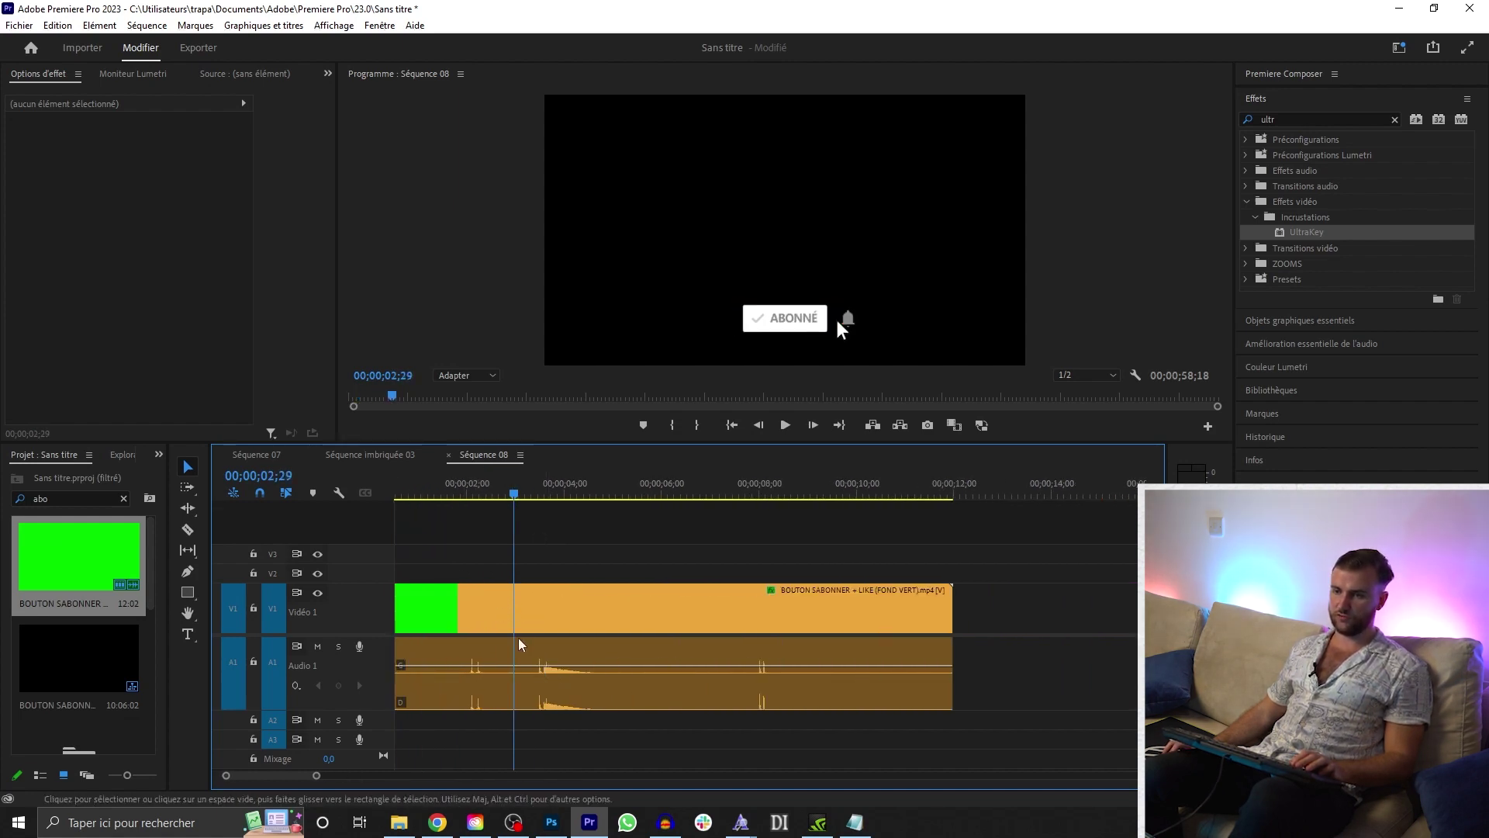
{"action": "left_click", "coordinate": [523, 669]}
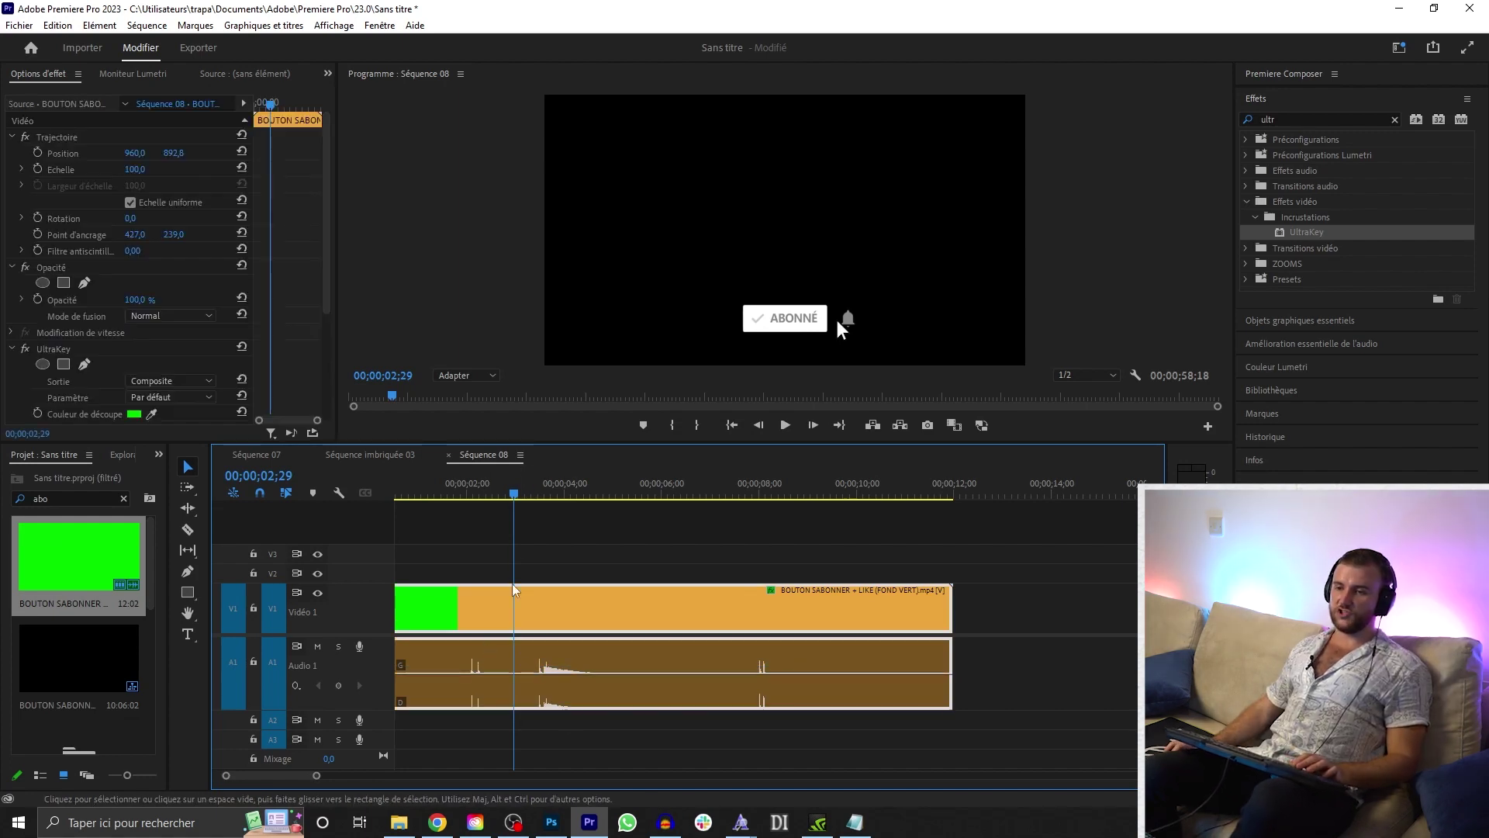
{"action": "left_click", "coordinate": [732, 425]}
{"action": "key", "text": "space"}
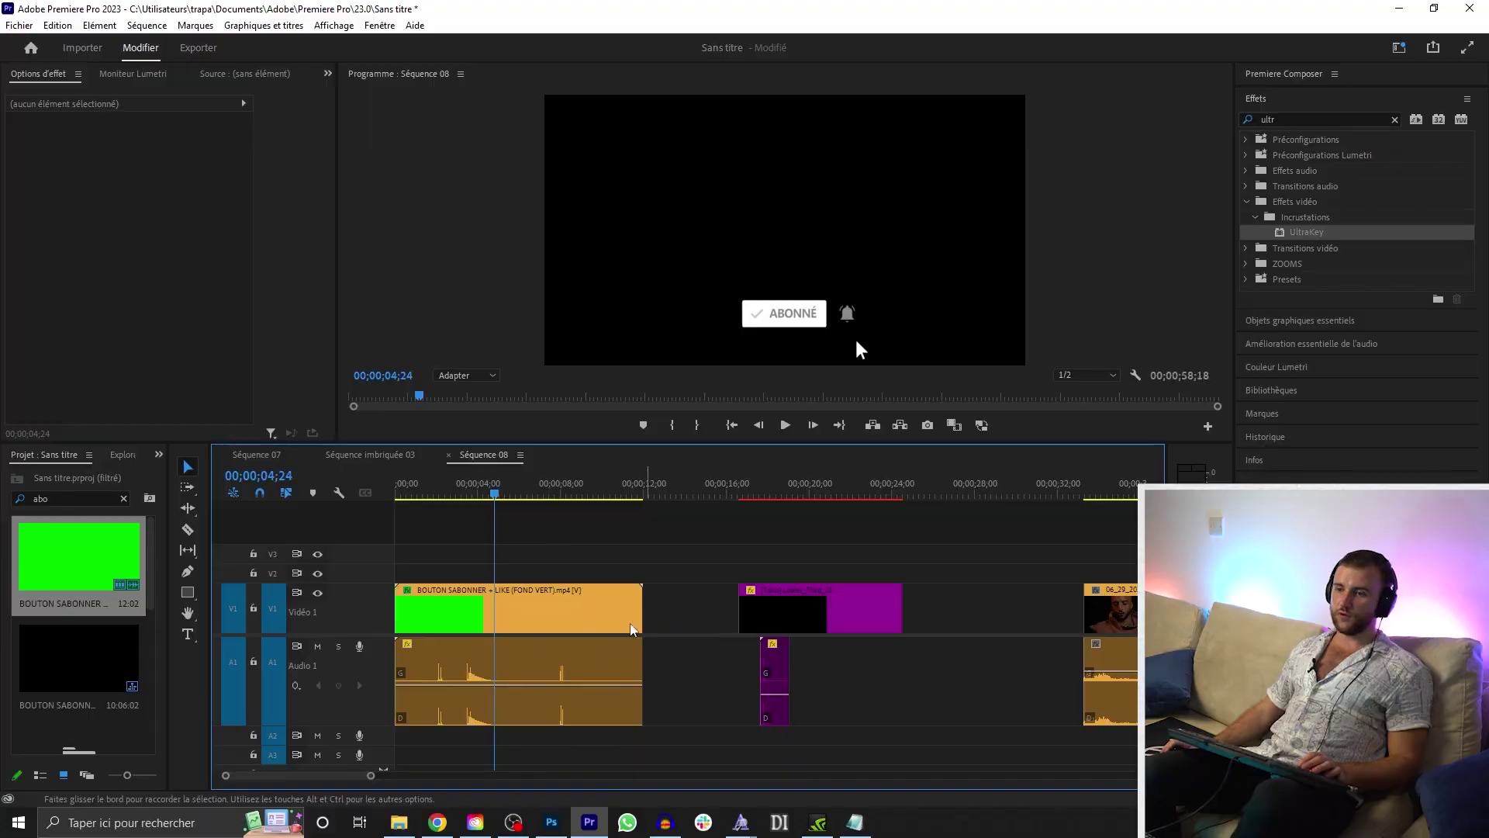
- Copy the keyed subscribe button clip and create a new sequence with the DSLR 1080p30 preset
{"action": "key", "text": "minus"}
{"action": "left_click", "coordinate": [459, 618]}
{"action": "key", "text": "equal"}
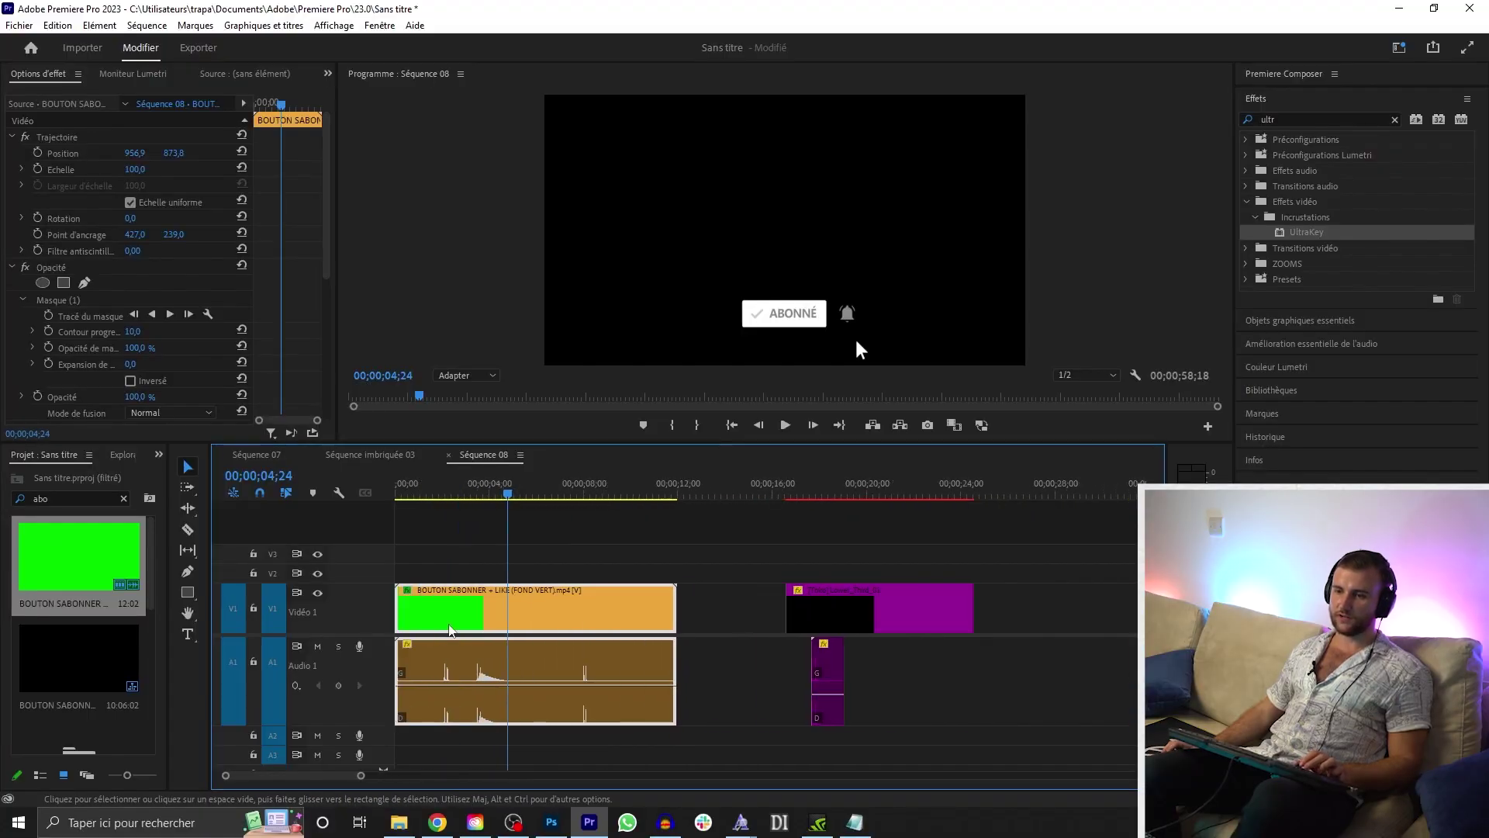
{"action": "left_click", "coordinate": [470, 561]}
{"action": "left_click", "coordinate": [463, 613]}
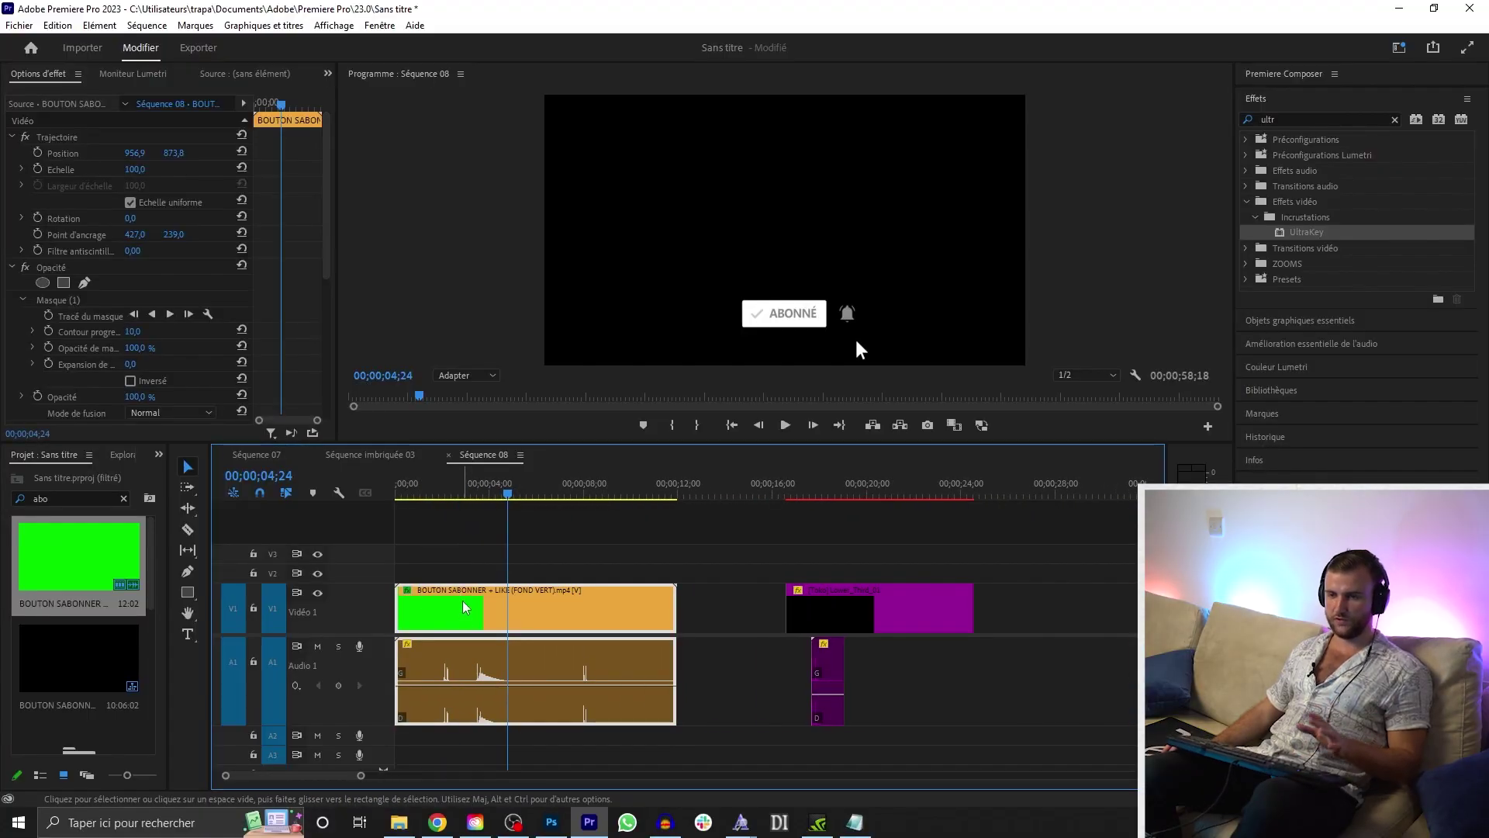
{"action": "left_click", "coordinate": [465, 613]}
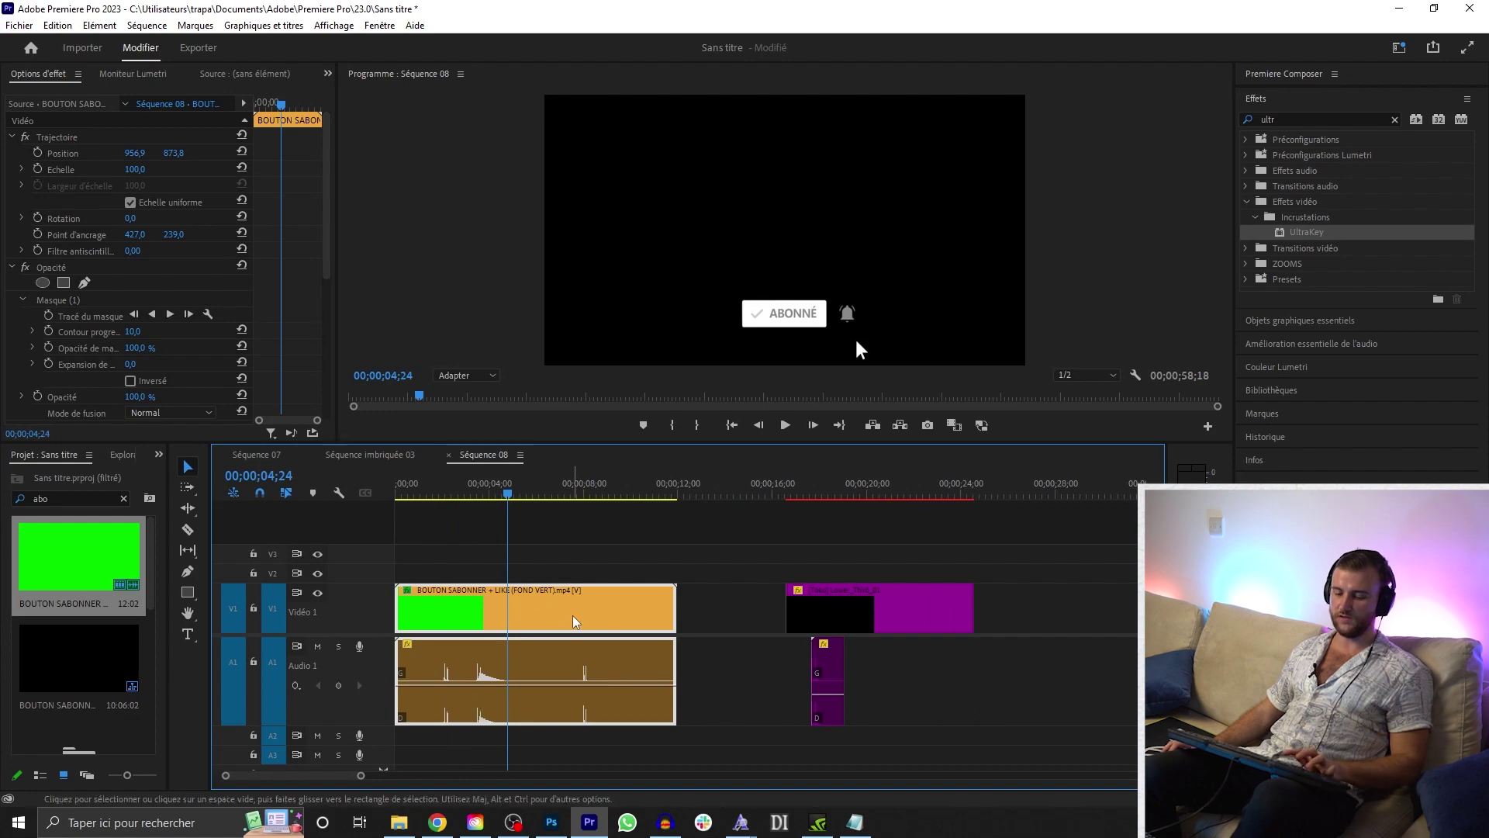
{"action": "key", "text": "ctrl+n"}
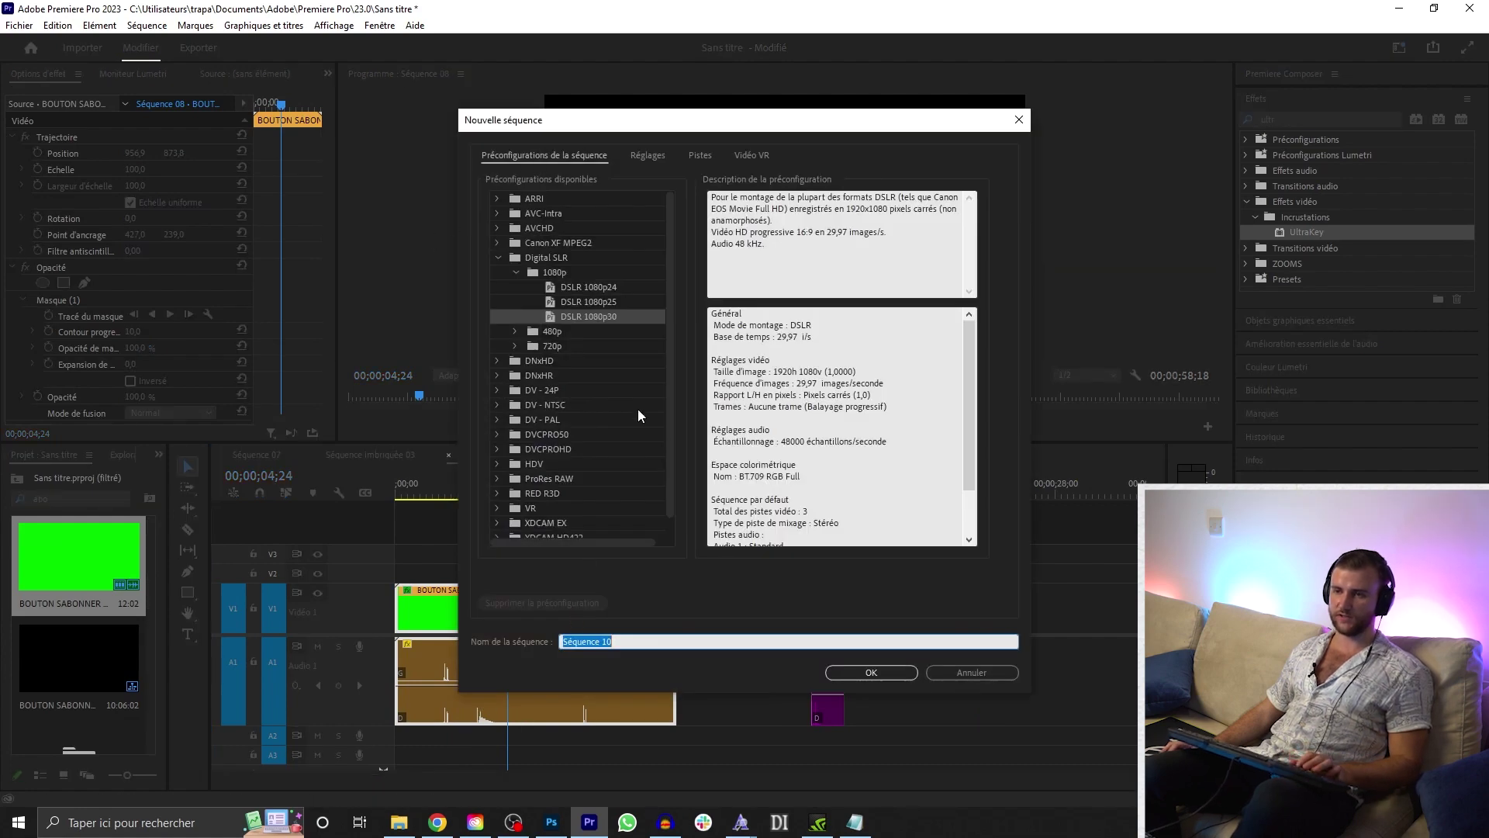
{"action": "key", "text": "Return"}
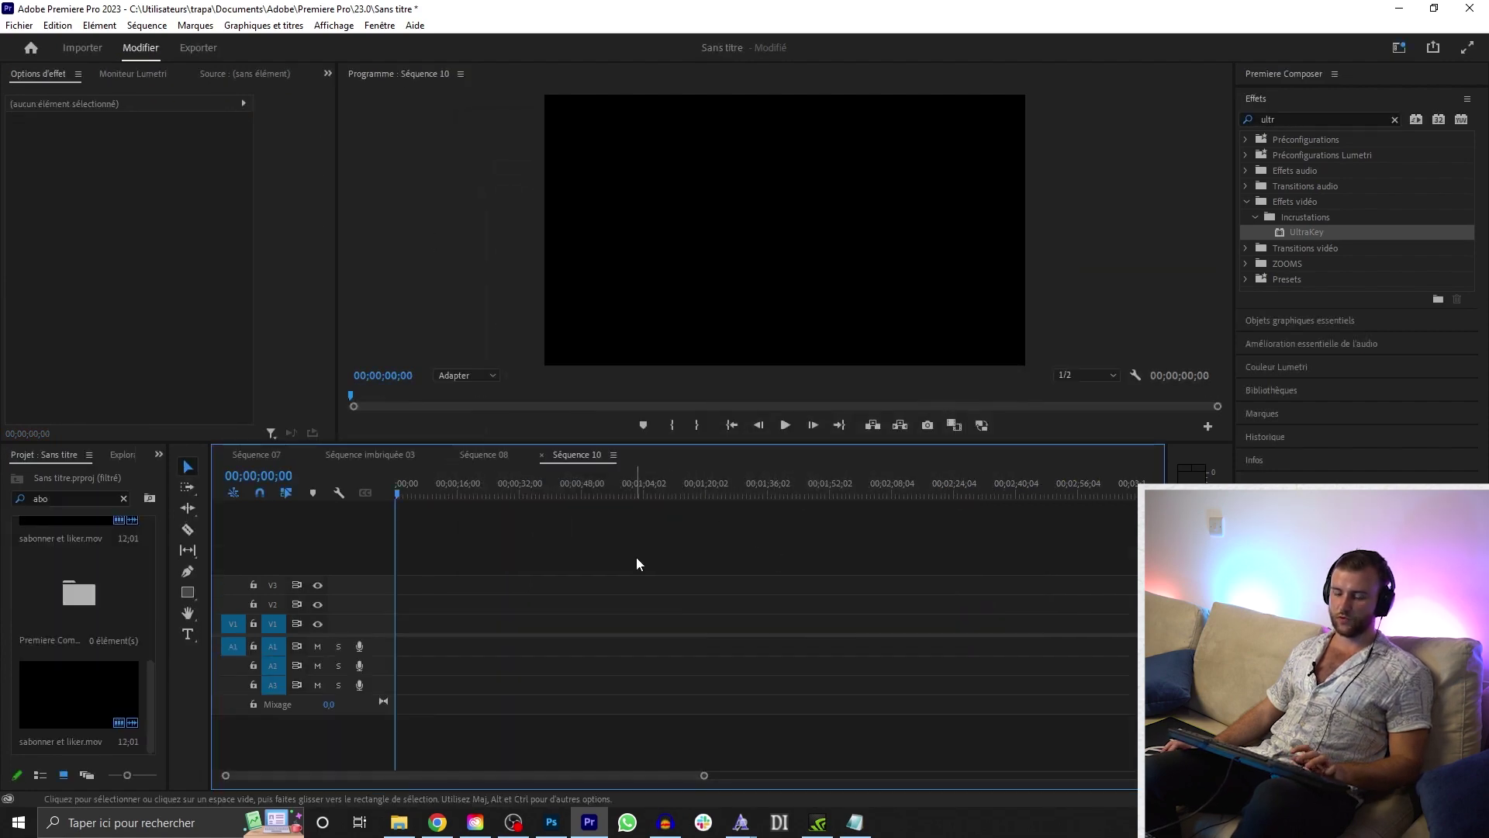
- Paste the copied clip at the start of the new sequence and scrub through it to about 00;00;02;20
{"action": "key", "text": "ctrl+v"}
{"action": "key", "text": "equal"}
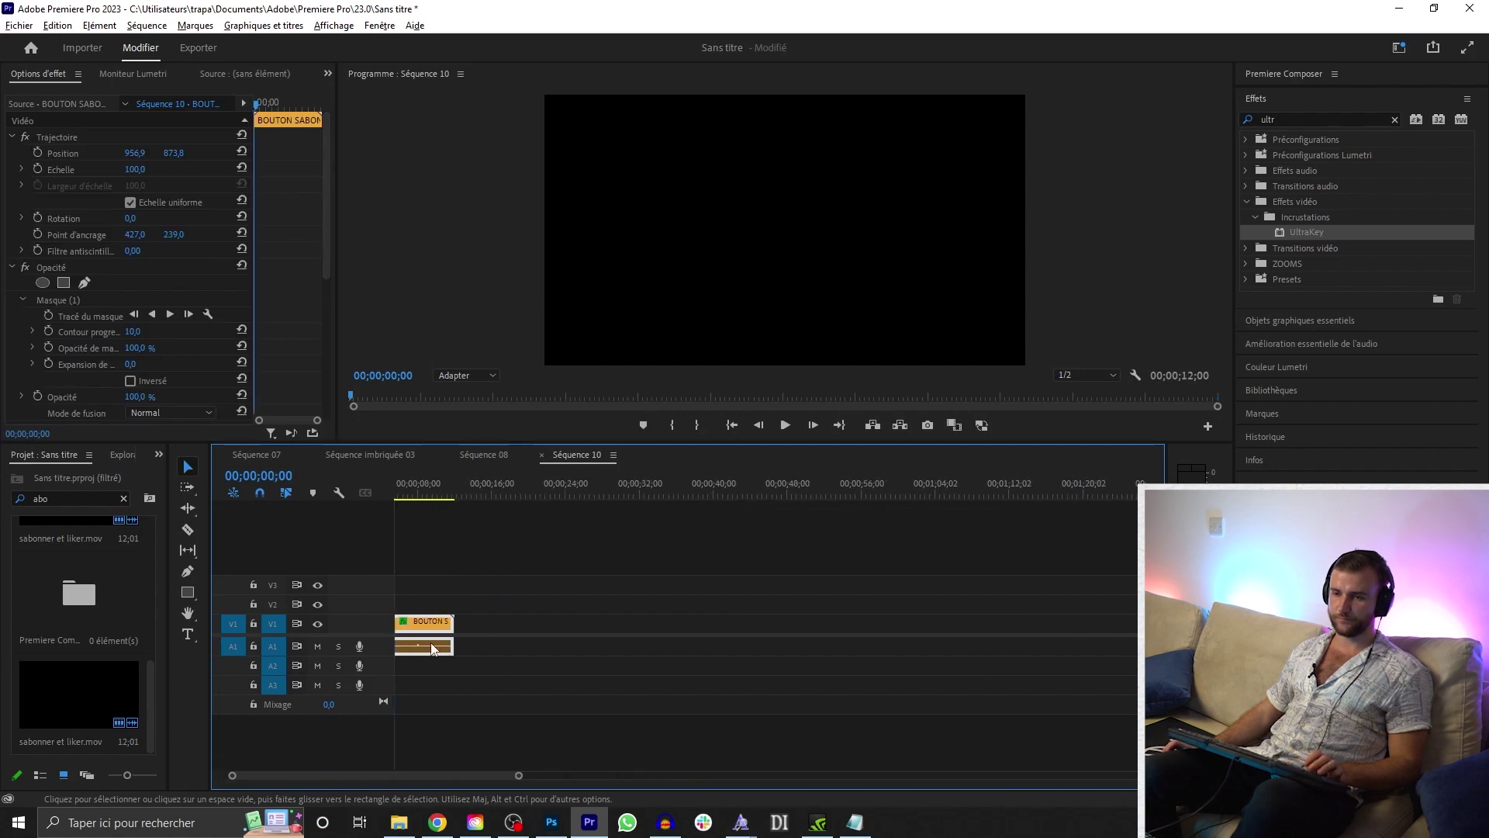
{"action": "key", "text": "equal"}
{"action": "key", "text": "equal"}
{"action": "left_click_drag", "start_coordinate": [399, 498], "coordinate": [655, 514]}
{"action": "left_click", "coordinate": [460, 497]}
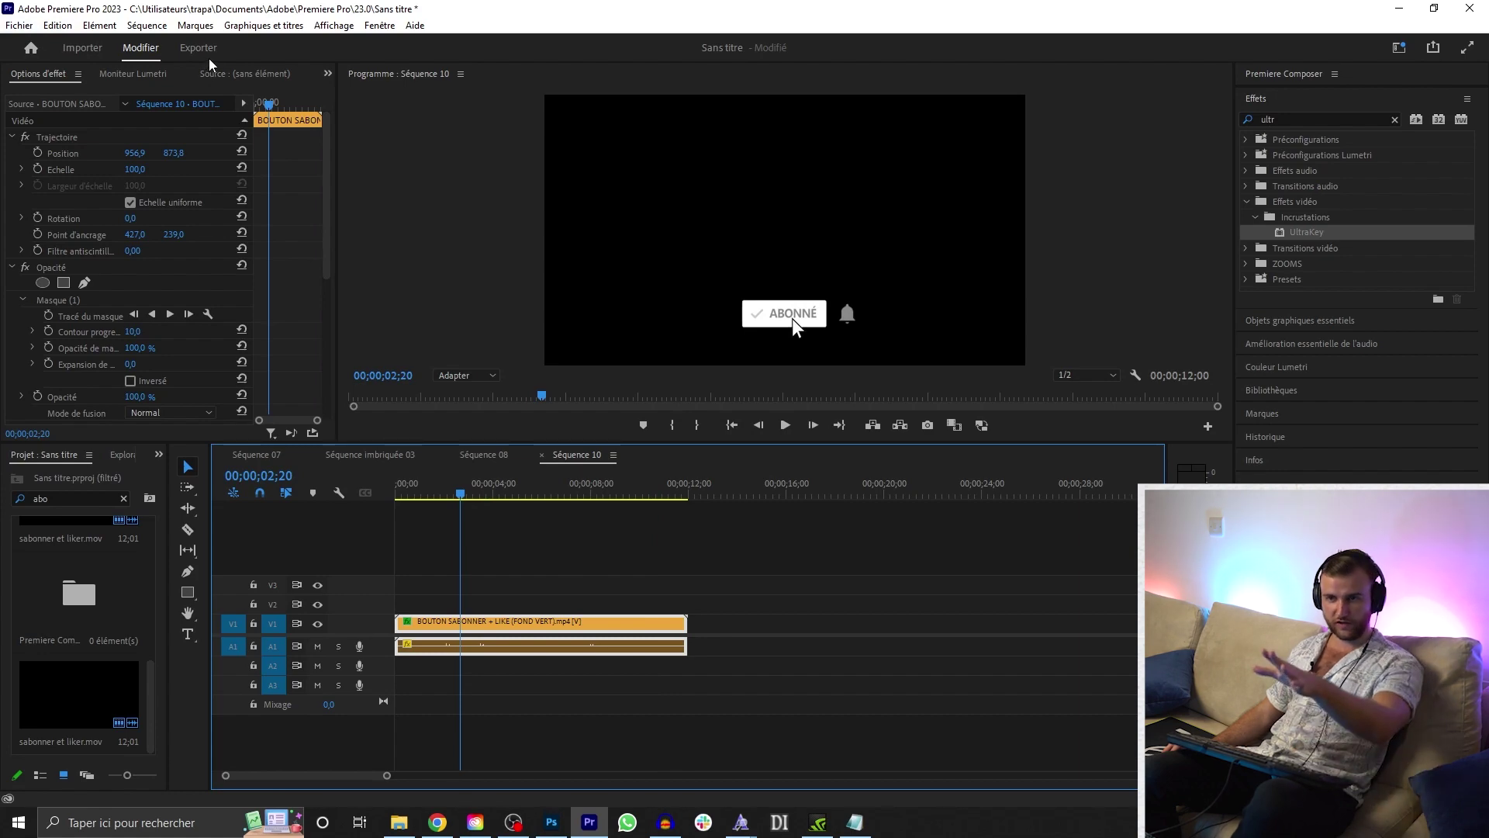
- Open the media export settings, name the file "bouton sabonner détouré" and save it in the RESSOURCES MONTAGES folder
{"action": "left_click", "coordinate": [20, 26]}
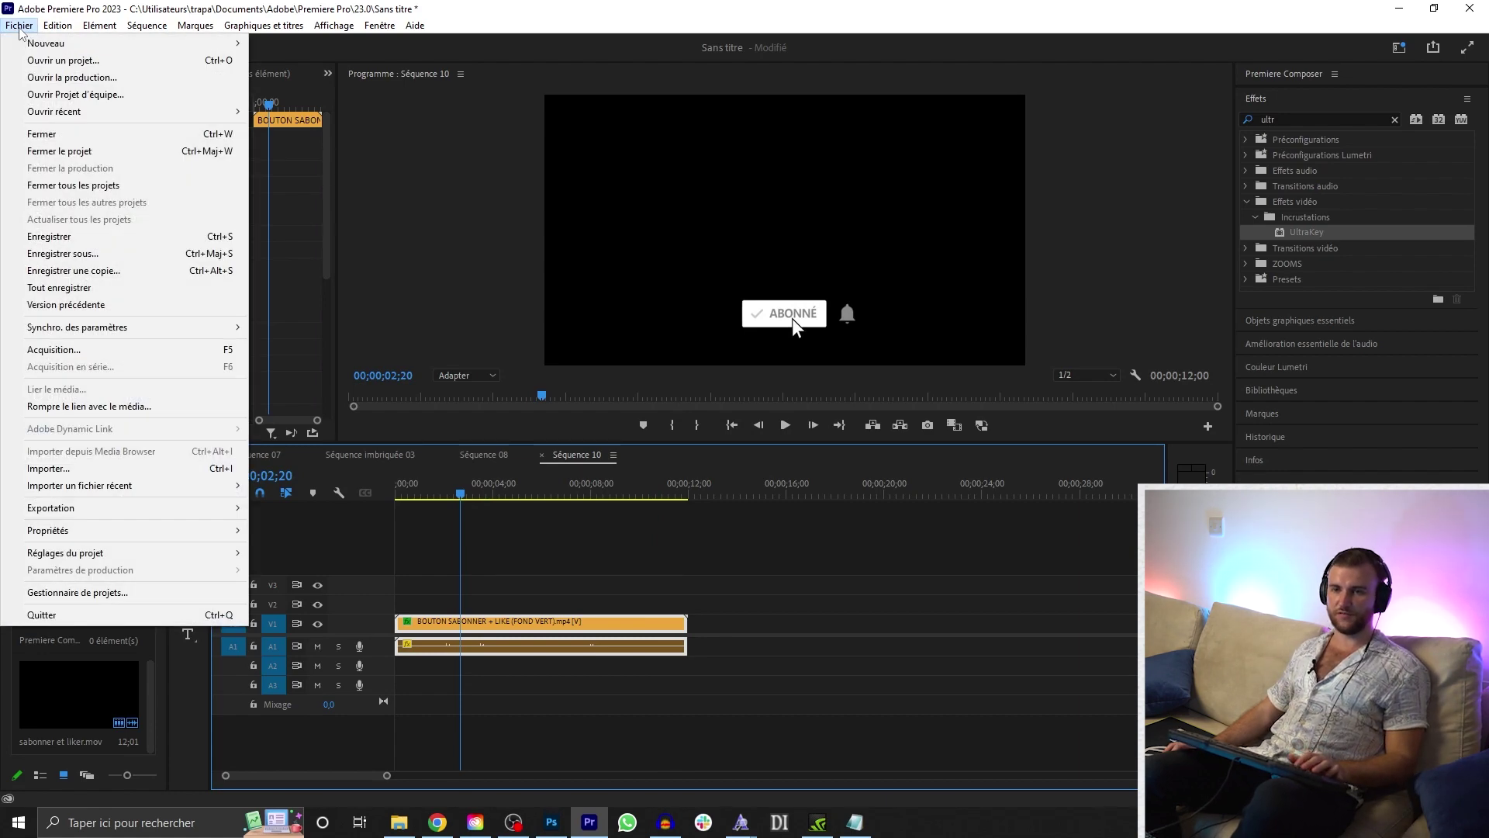
{"action": "mouse_move", "coordinate": [99, 517]}
{"action": "left_click", "coordinate": [281, 509]}
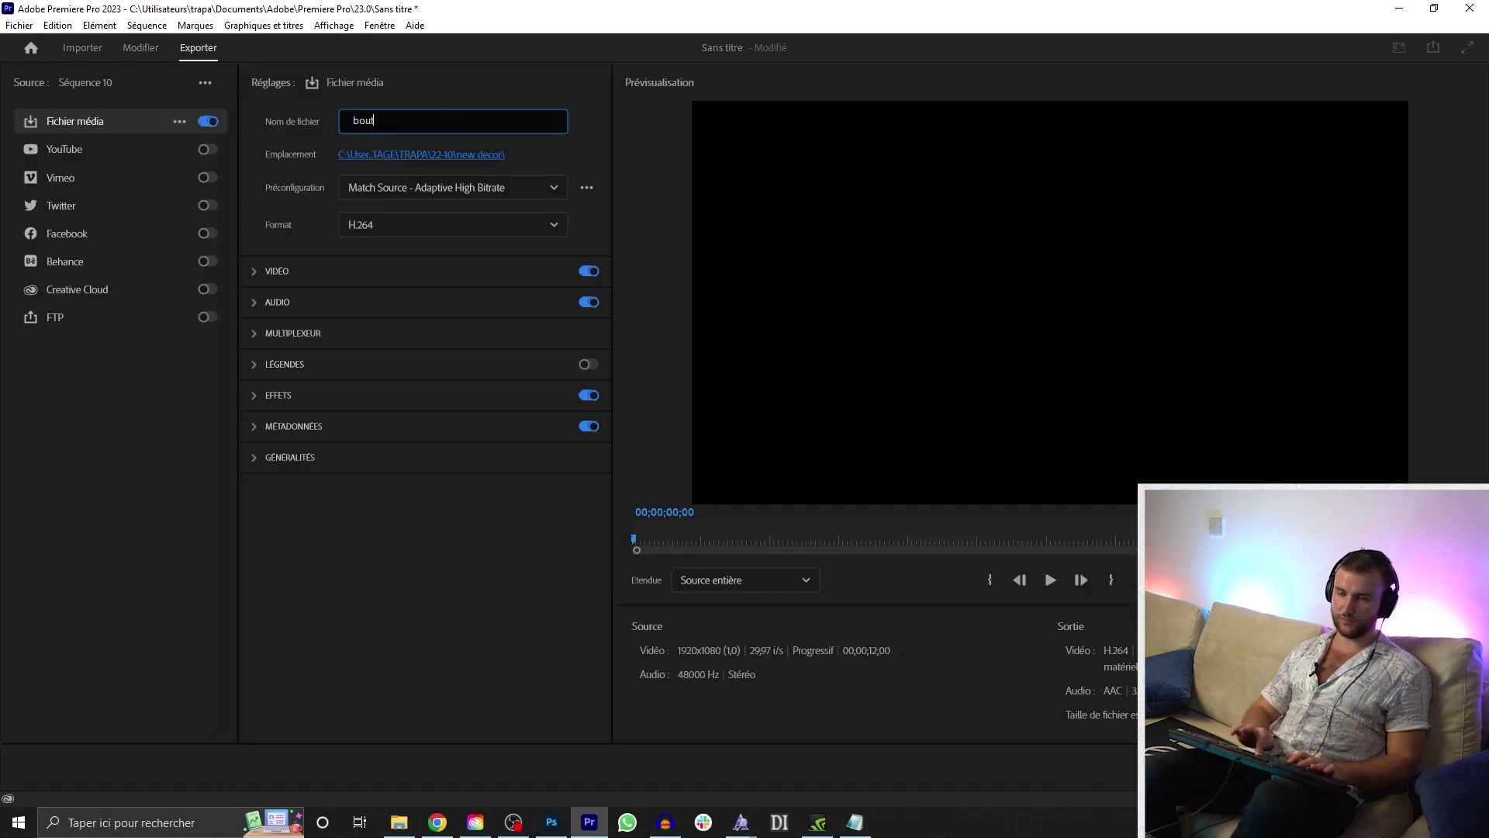
{"action": "type", "text": "bouton sabonner détouré"}
{"action": "key", "text": "Return"}
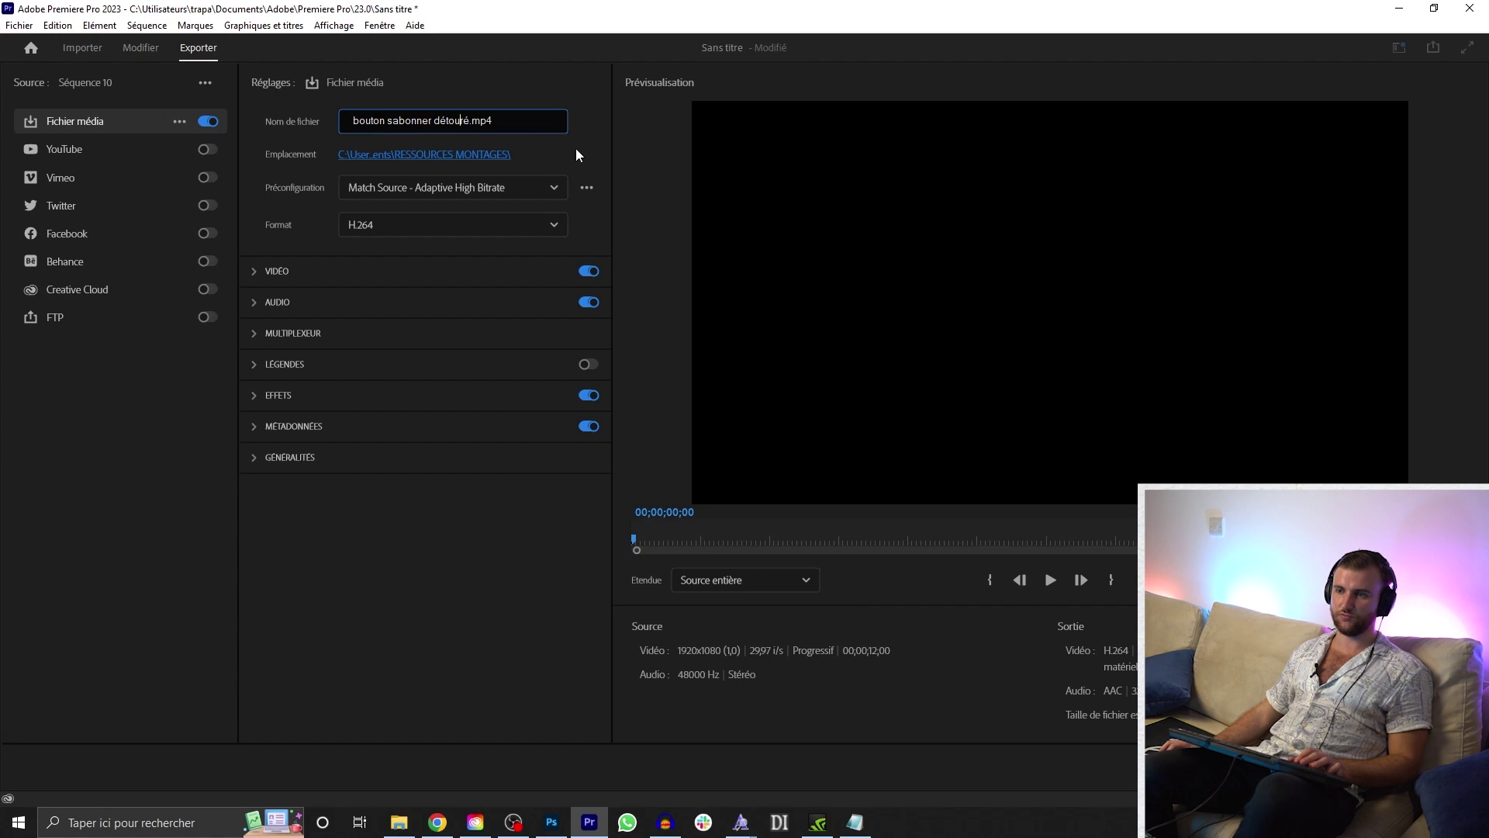
- Set the export format to QuickTime and the video codec to Animation
{"action": "left_click", "coordinate": [405, 230]}
{"action": "scroll", "coordinate": [430, 394], "scroll_direction": "down", "scroll_amount": 5}
{"action": "scroll", "coordinate": [419, 451], "scroll_direction": "down", "scroll_amount": 3}
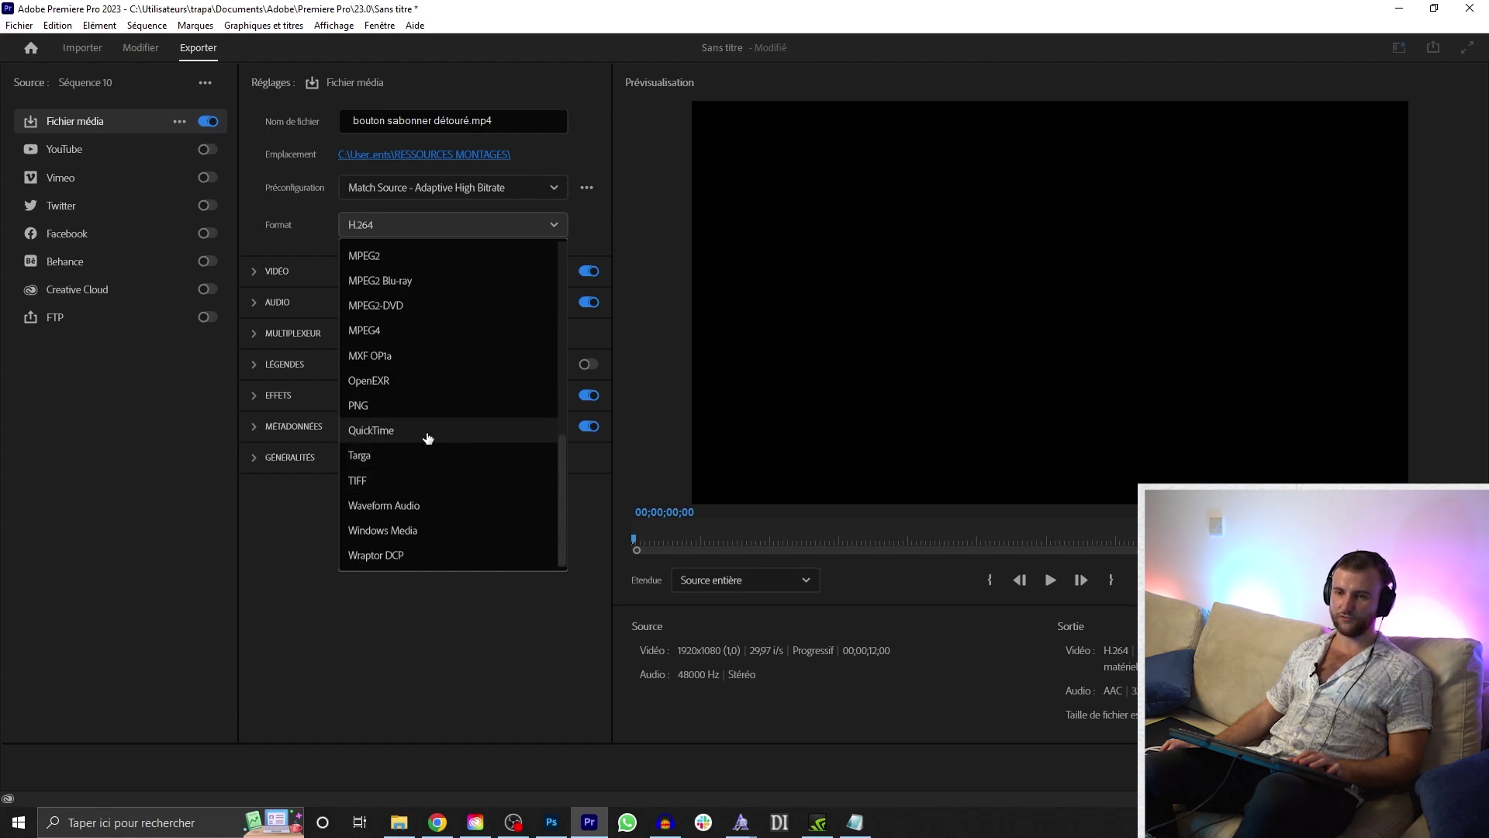
{"action": "left_click", "coordinate": [427, 438]}
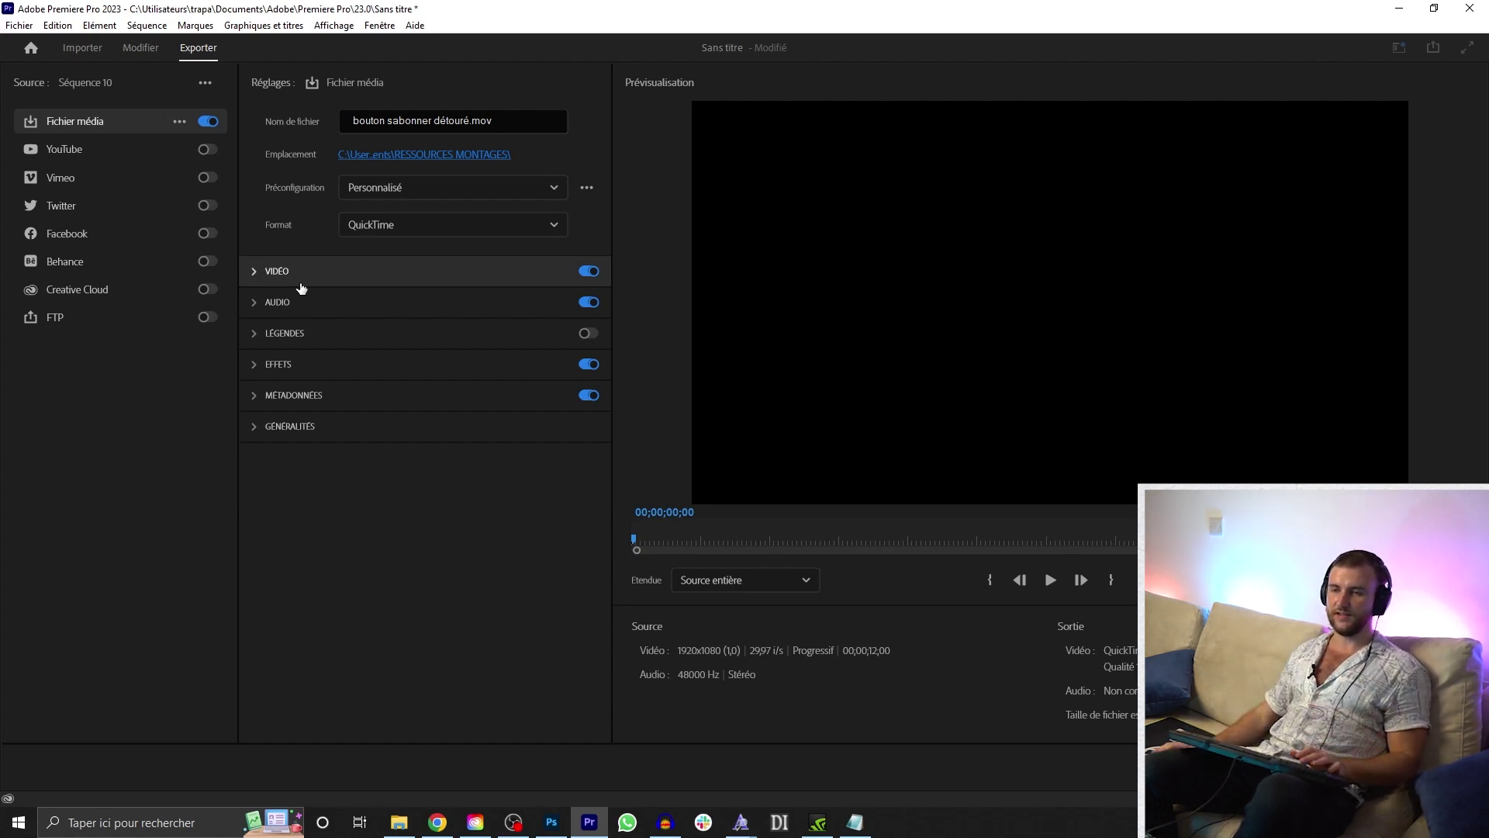
{"action": "left_click", "coordinate": [254, 276]}
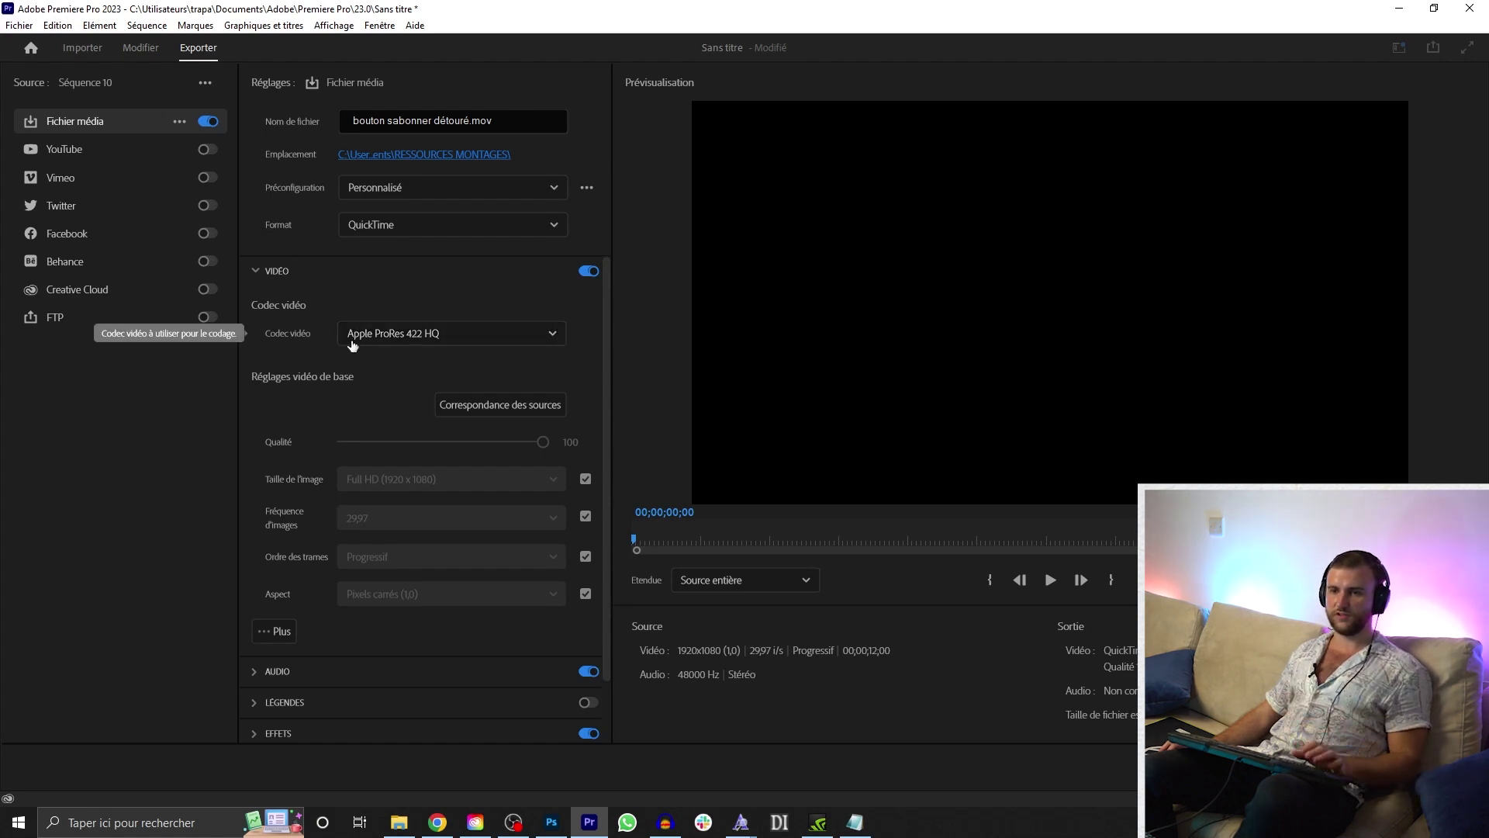
{"action": "left_click", "coordinate": [376, 336]}
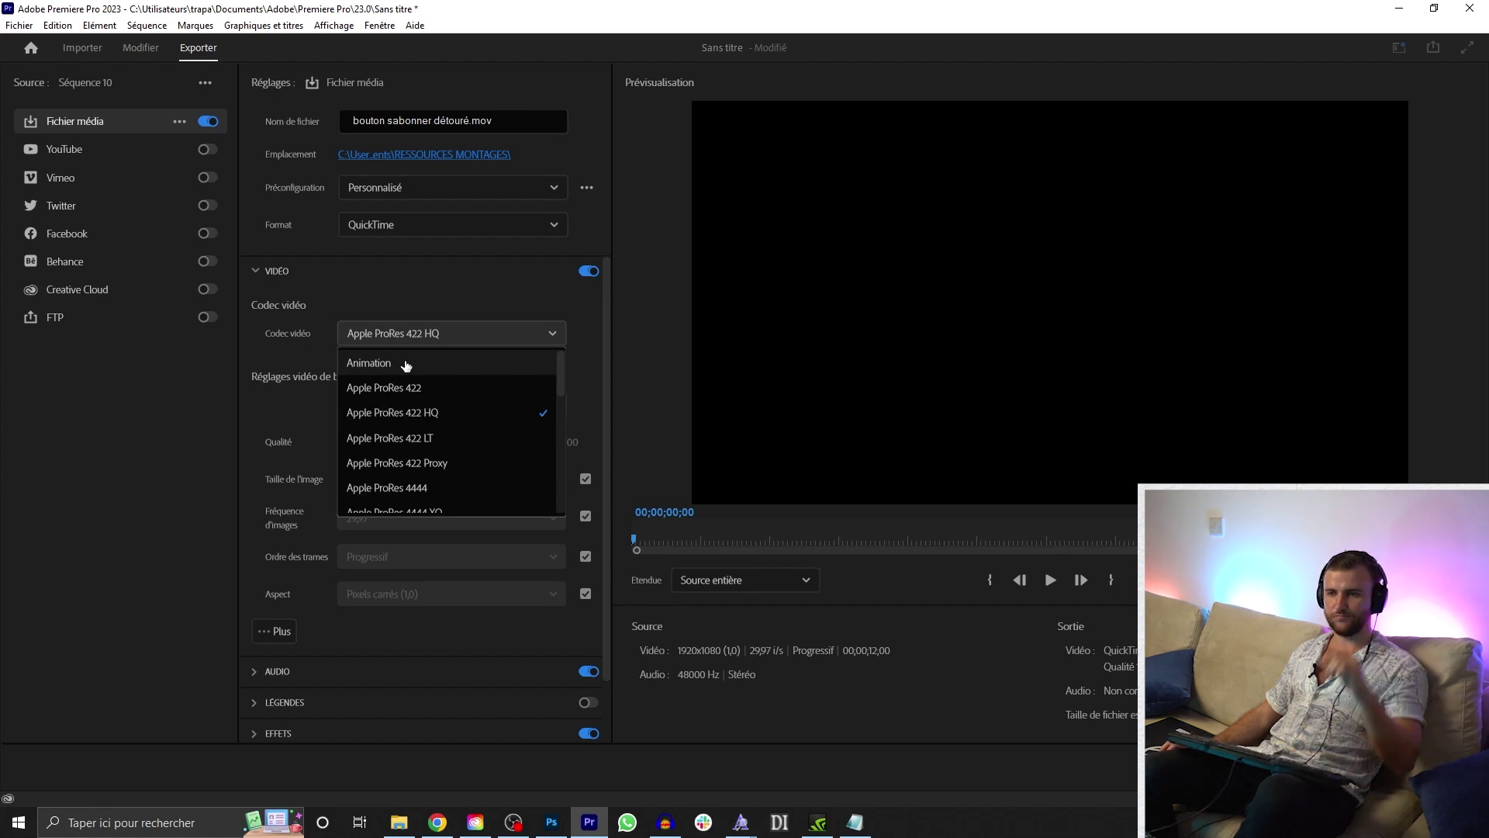
{"action": "left_click", "coordinate": [412, 365]}
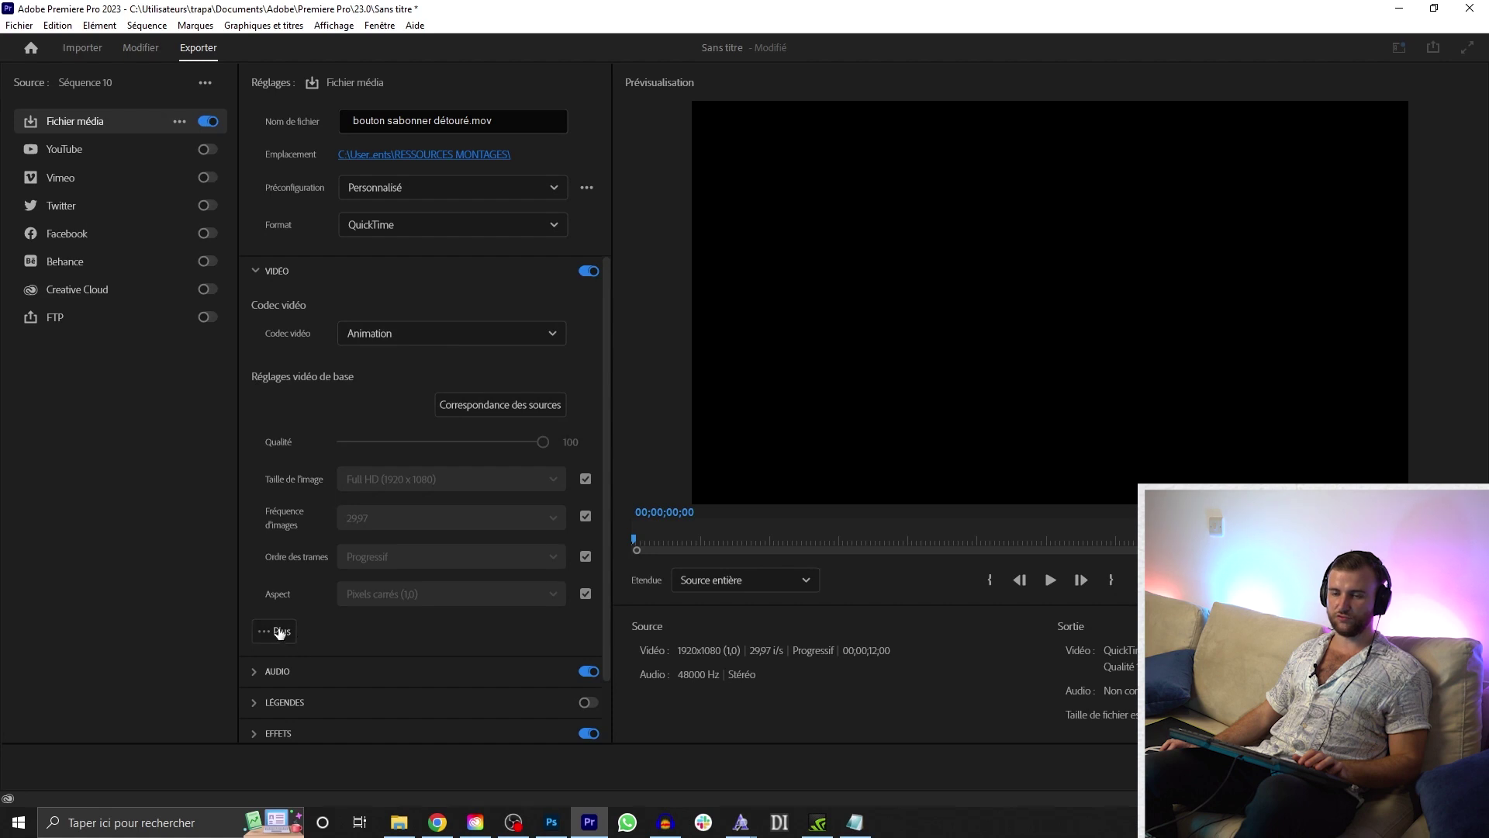
- Expand the additional video export settings and set the depth to 8 bpc + alpha
{"action": "left_click", "coordinate": [278, 633]}
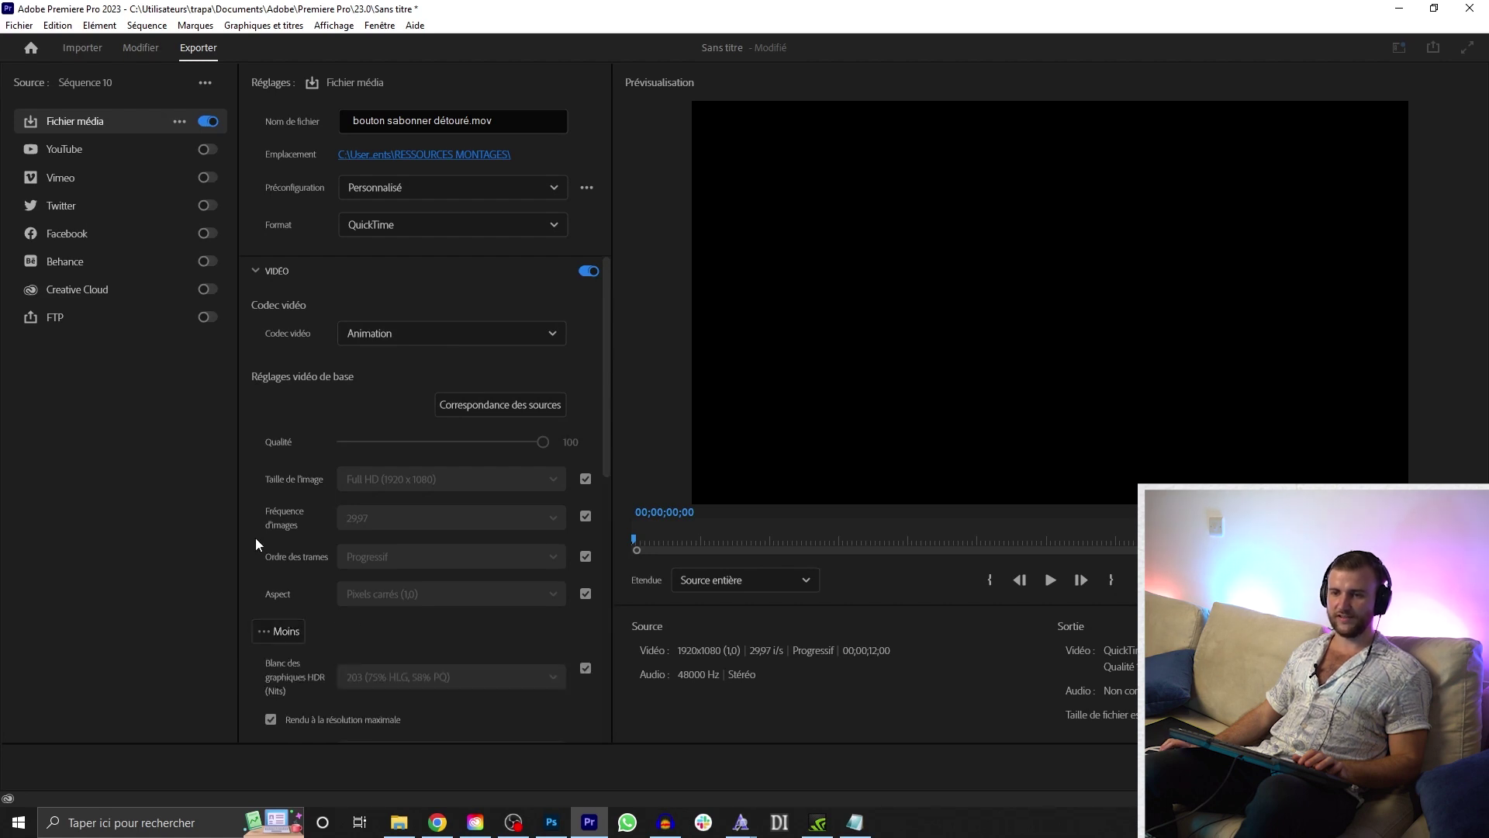
{"action": "scroll", "coordinate": [254, 528], "scroll_direction": "down", "scroll_amount": 5}
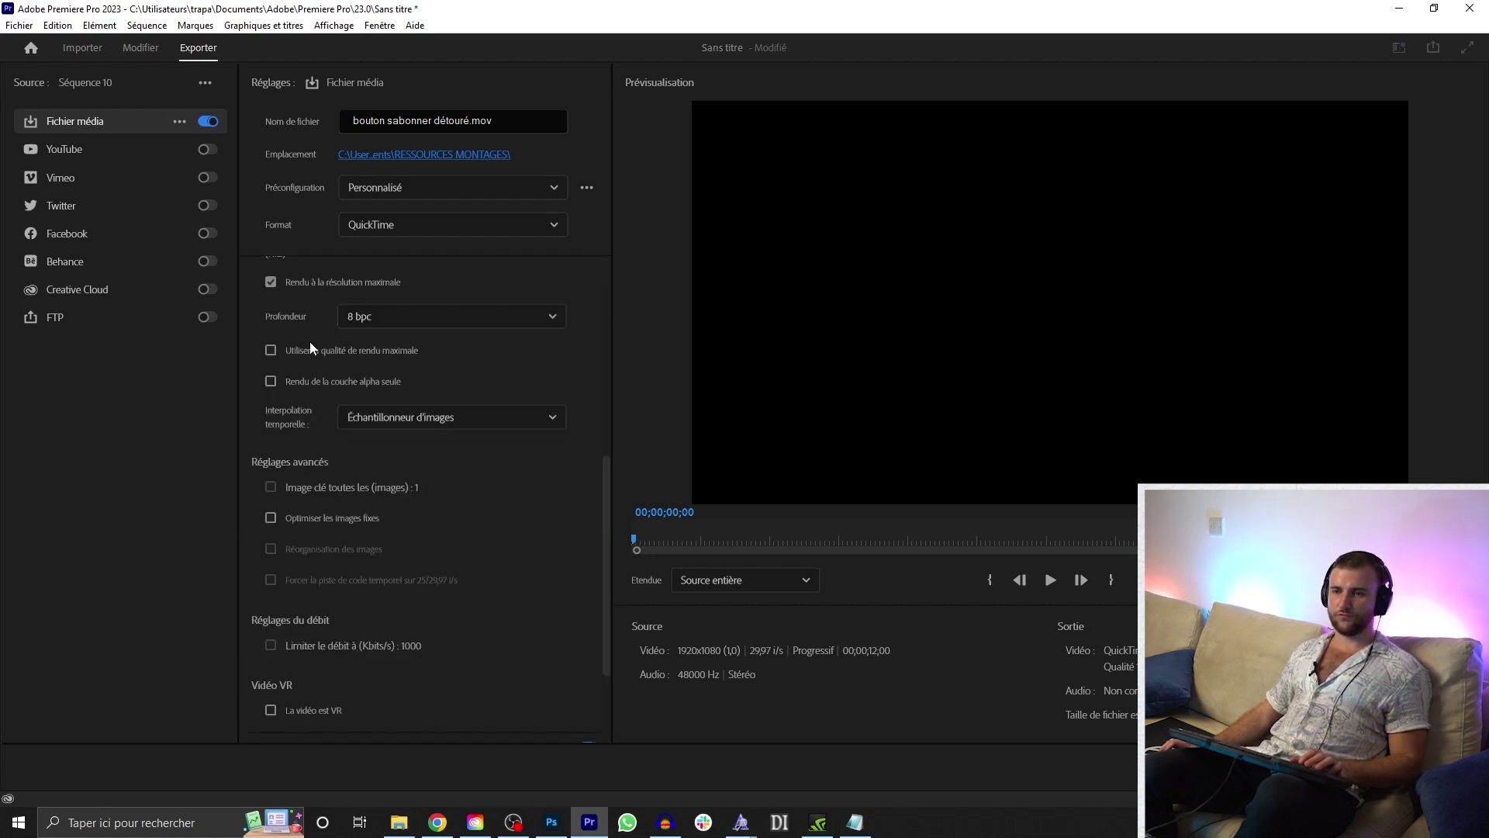
{"action": "scroll", "coordinate": [340, 402], "scroll_direction": "up", "scroll_amount": 2}
{"action": "mouse_move", "coordinate": [316, 470]}
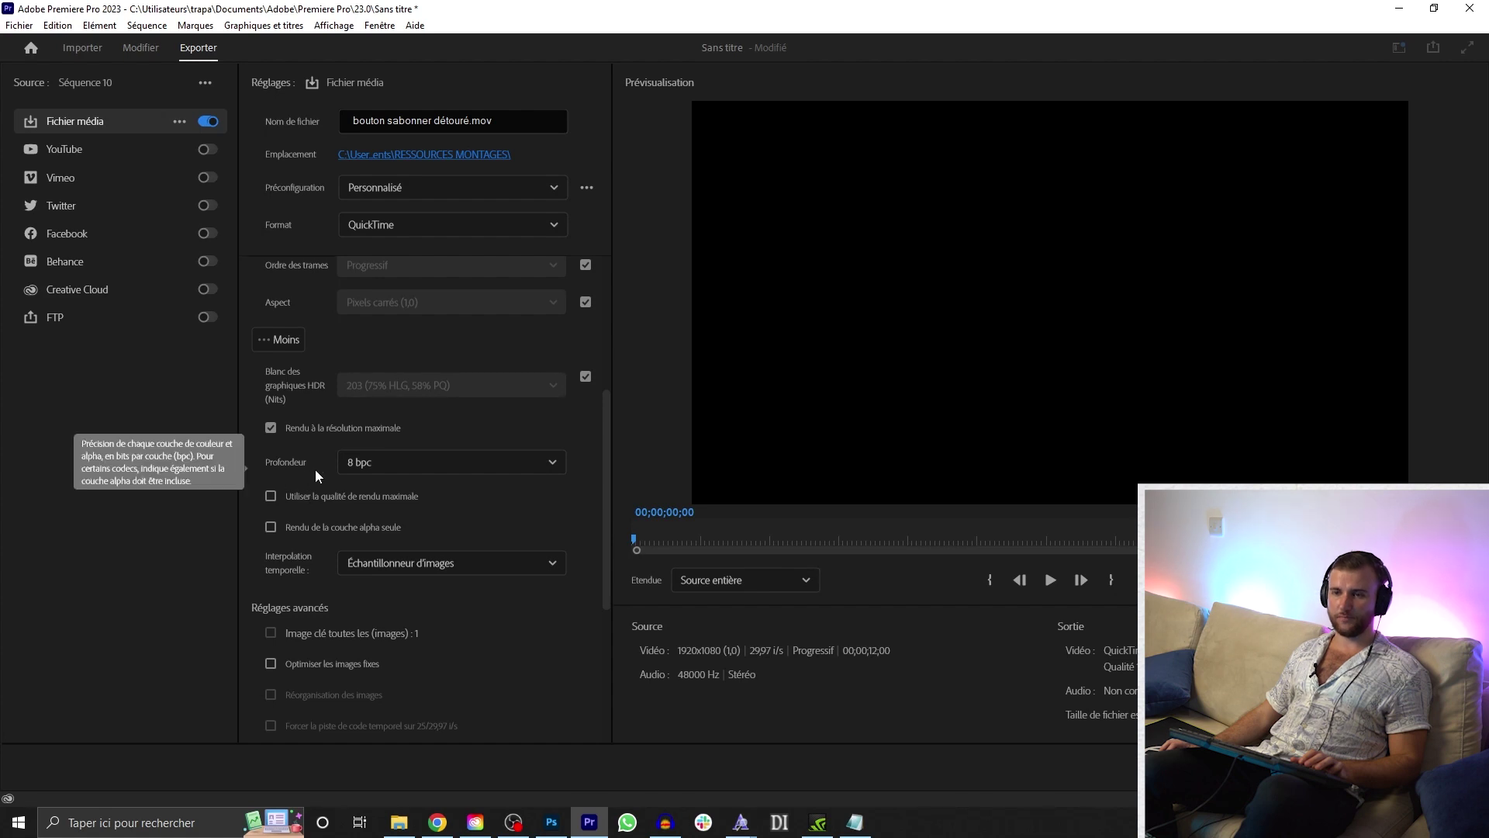
{"action": "scroll", "coordinate": [306, 469], "scroll_direction": "up", "scroll_amount": 4}
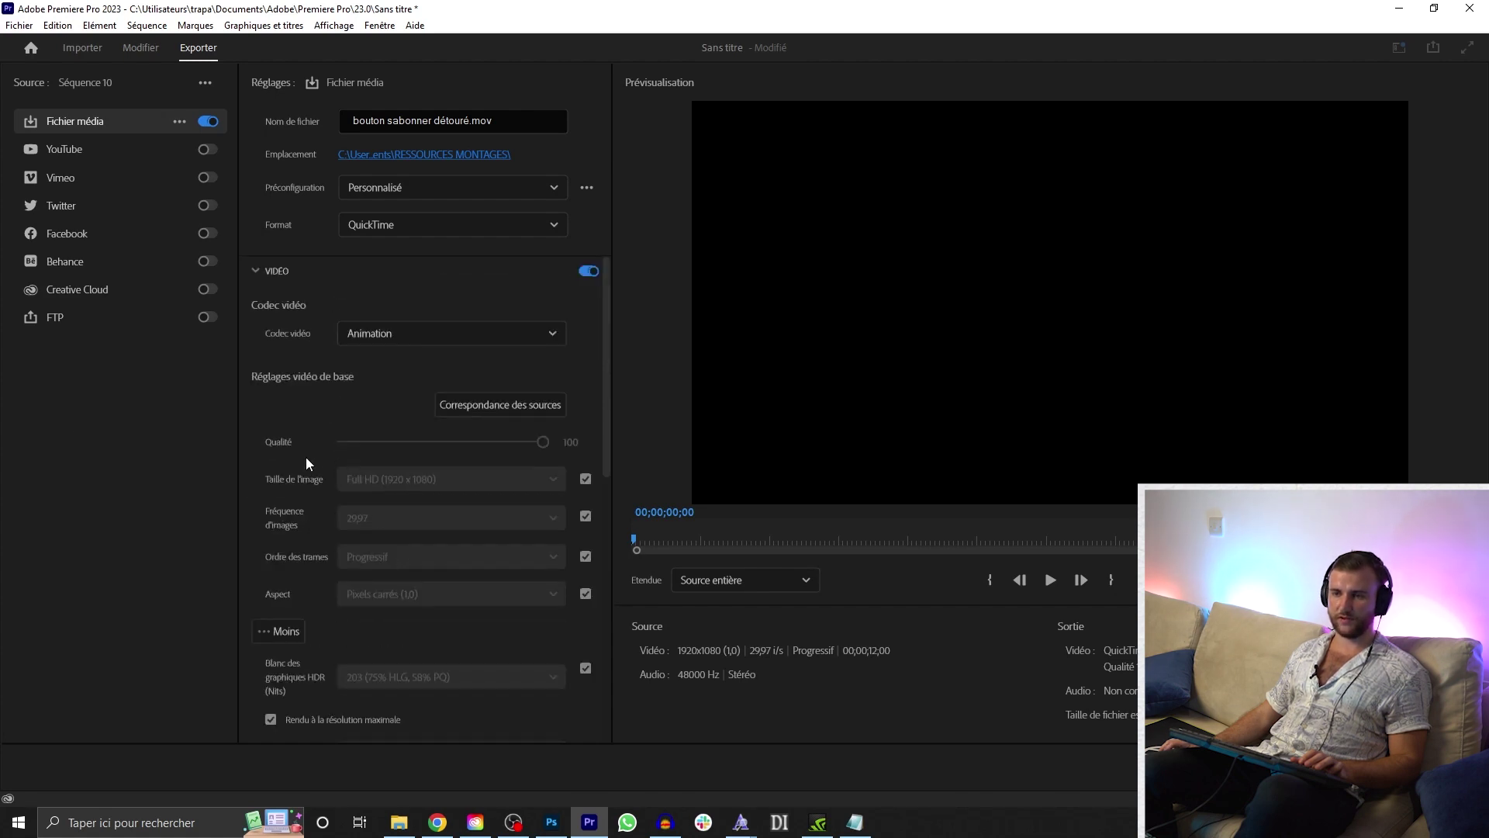
{"action": "scroll", "coordinate": [318, 497], "scroll_direction": "down", "scroll_amount": 2}
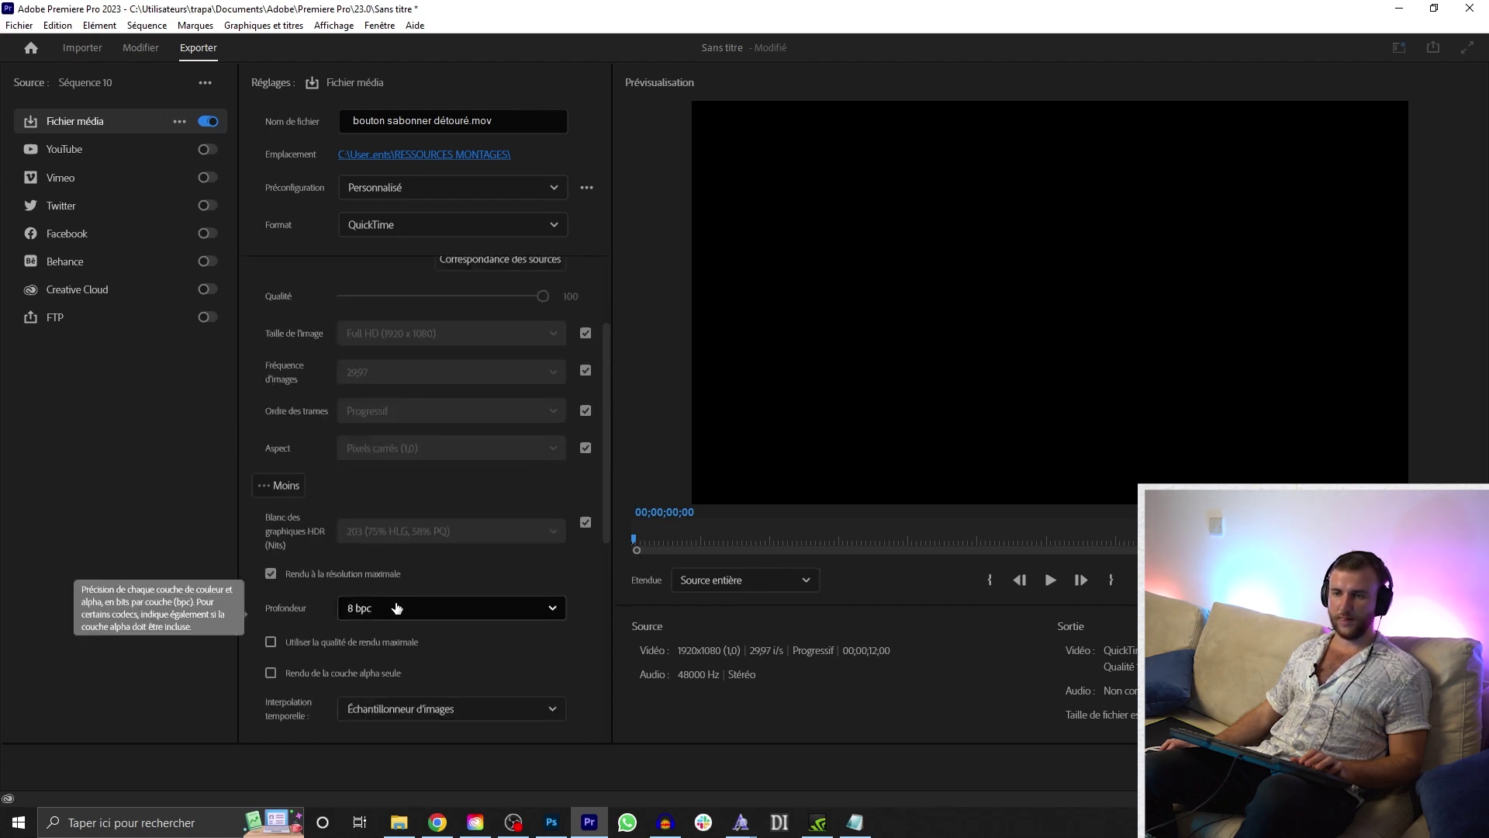
{"action": "left_click", "coordinate": [407, 609]}
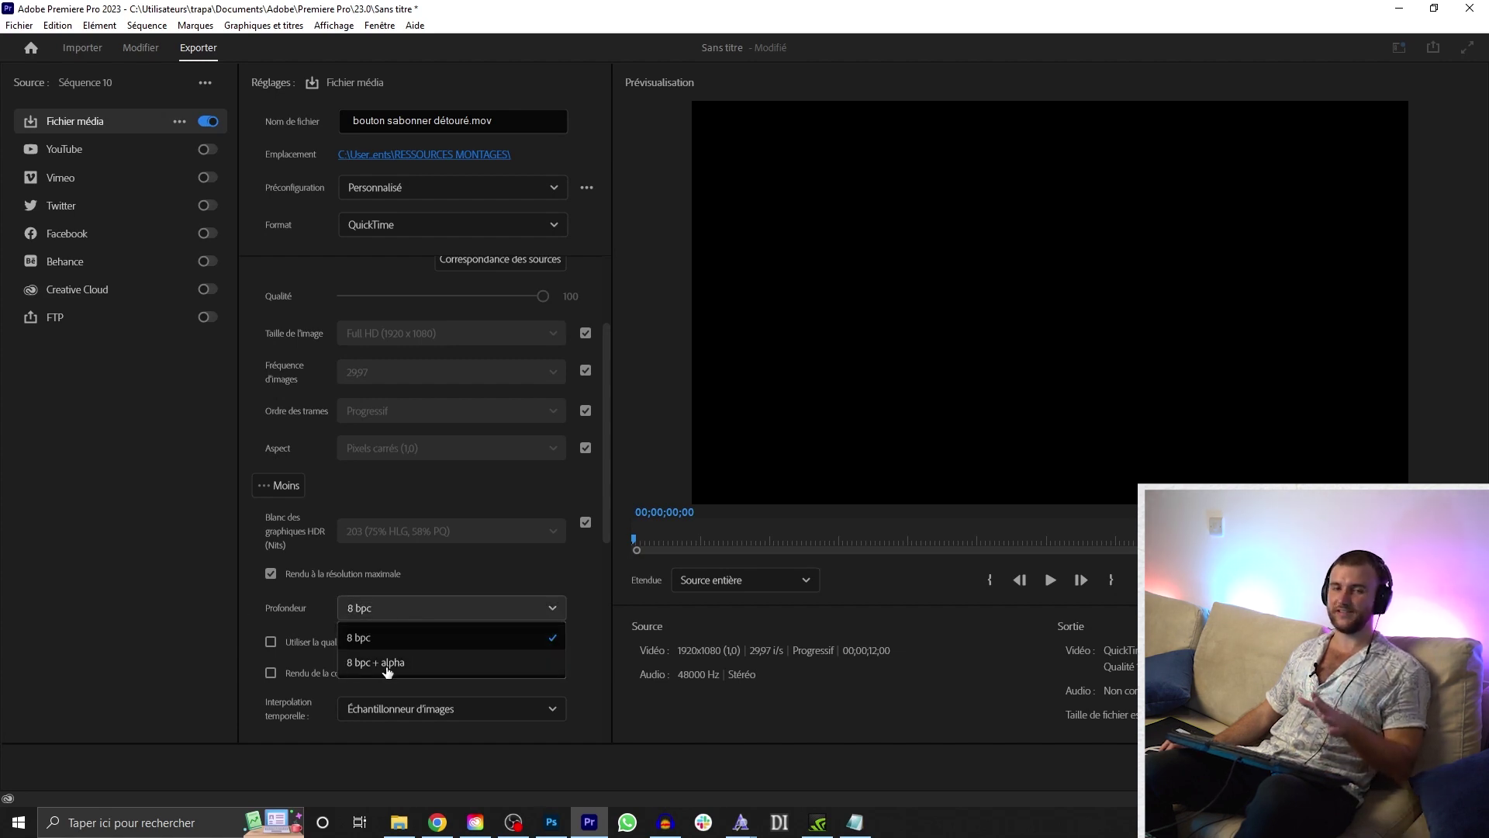
{"action": "left_click", "coordinate": [388, 670]}
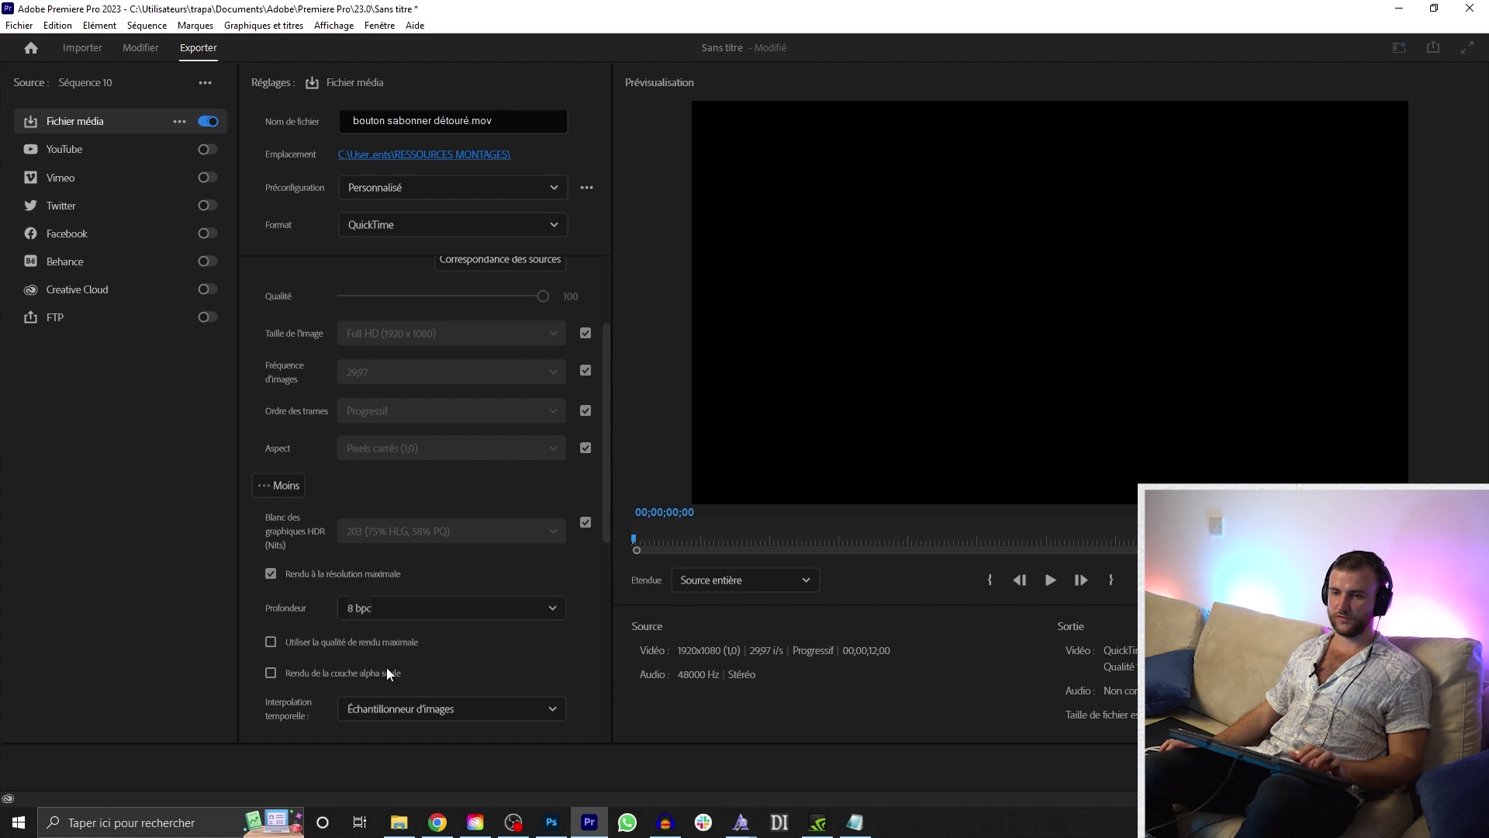
- Add the exported bouton sabonner détouré video from the RESSOURCES MONTAGES folder to Séquence 11 on track V1, after the last clip
{"action": "left_click_drag", "start_coordinate": [664, 545], "coordinate": [1082, 485]}
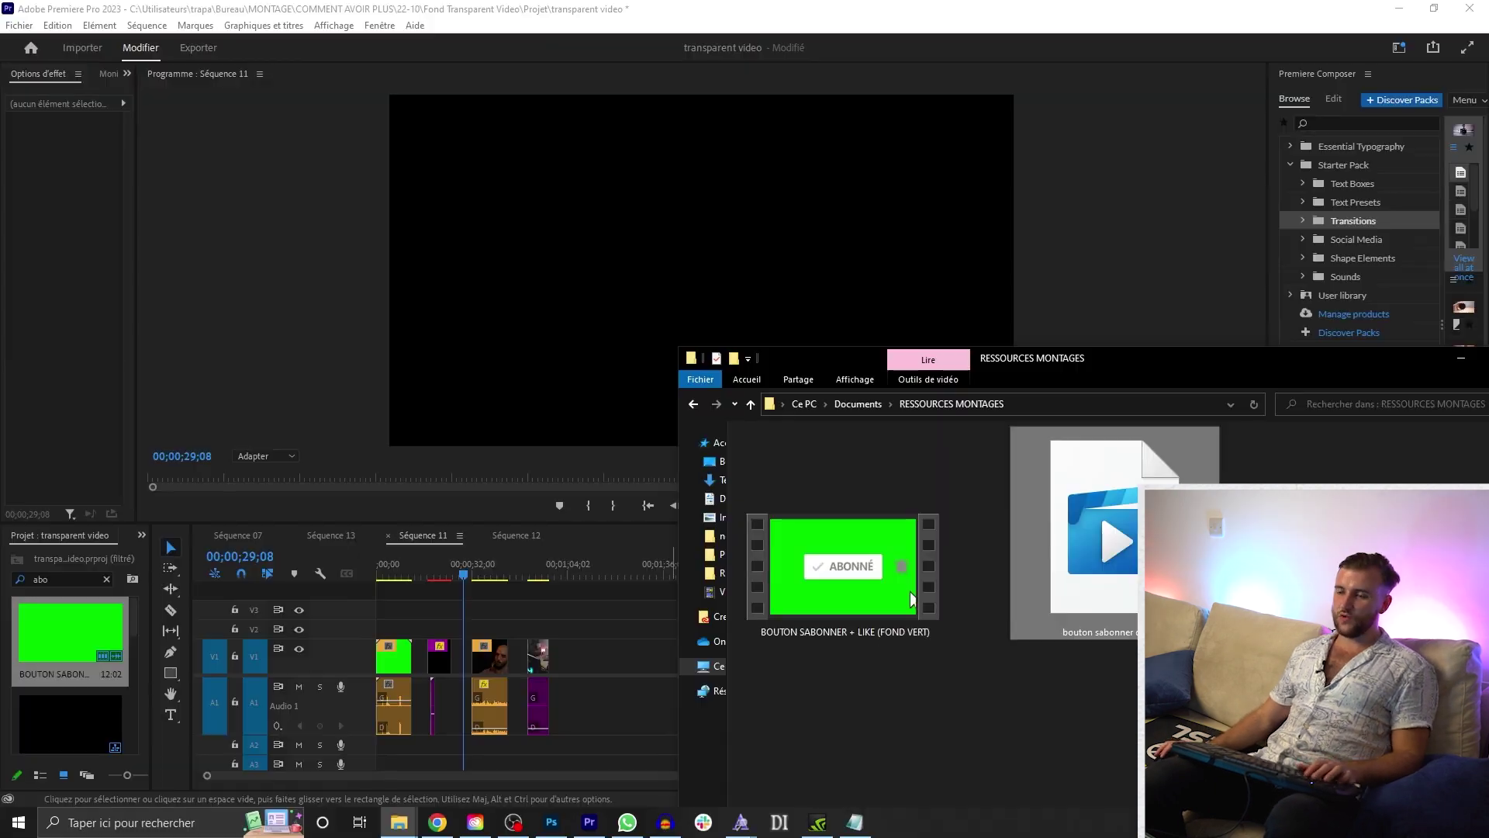
{"action": "left_click_drag", "start_coordinate": [799, 411], "coordinate": [585, 671]}
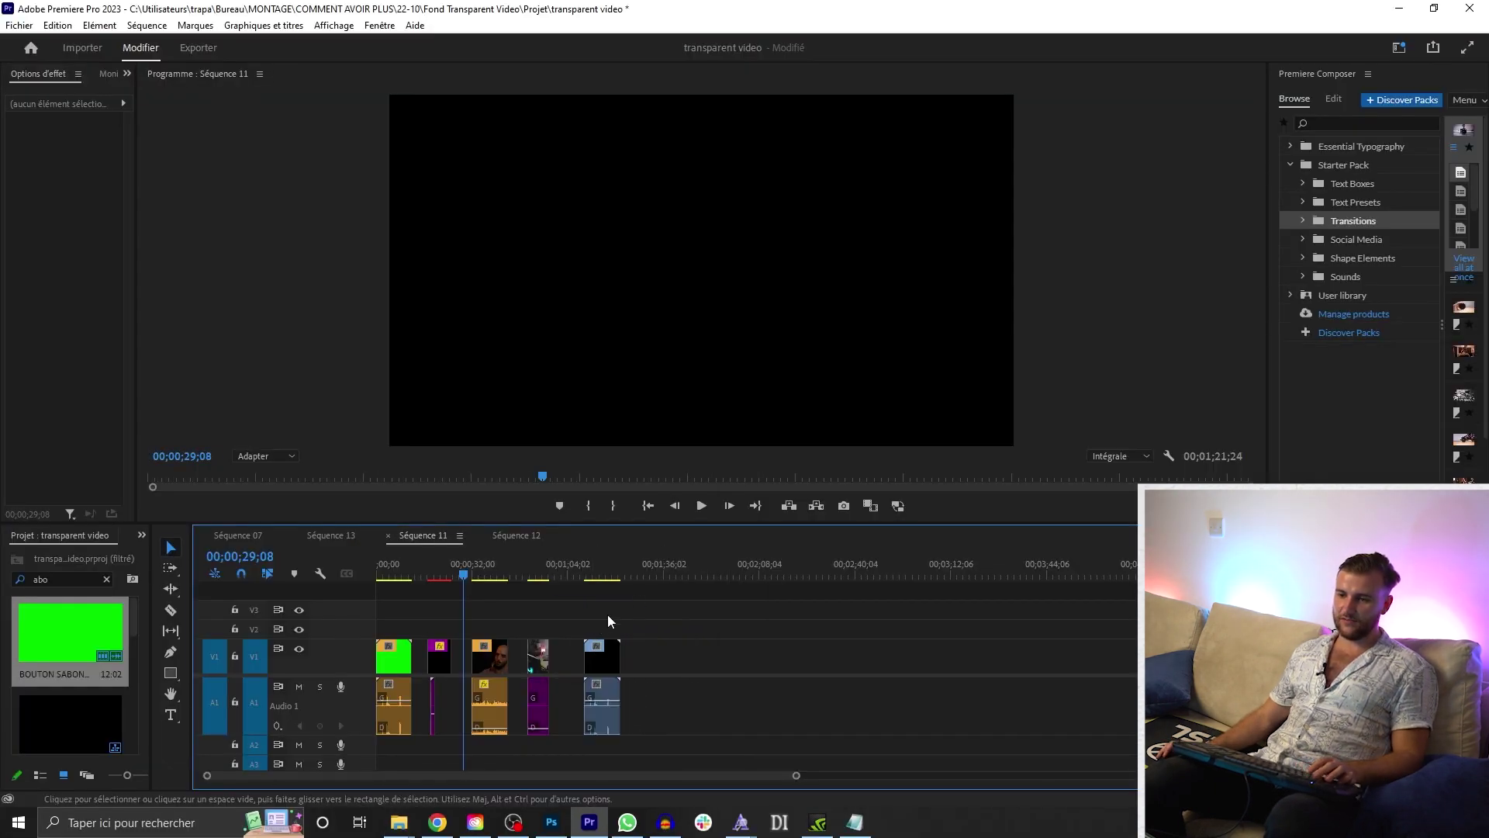
{"action": "scroll", "coordinate": [601, 622], "scroll_direction": "up", "scroll_amount": 2}
{"action": "scroll", "coordinate": [802, 608], "scroll_direction": "up", "scroll_amount": 2}
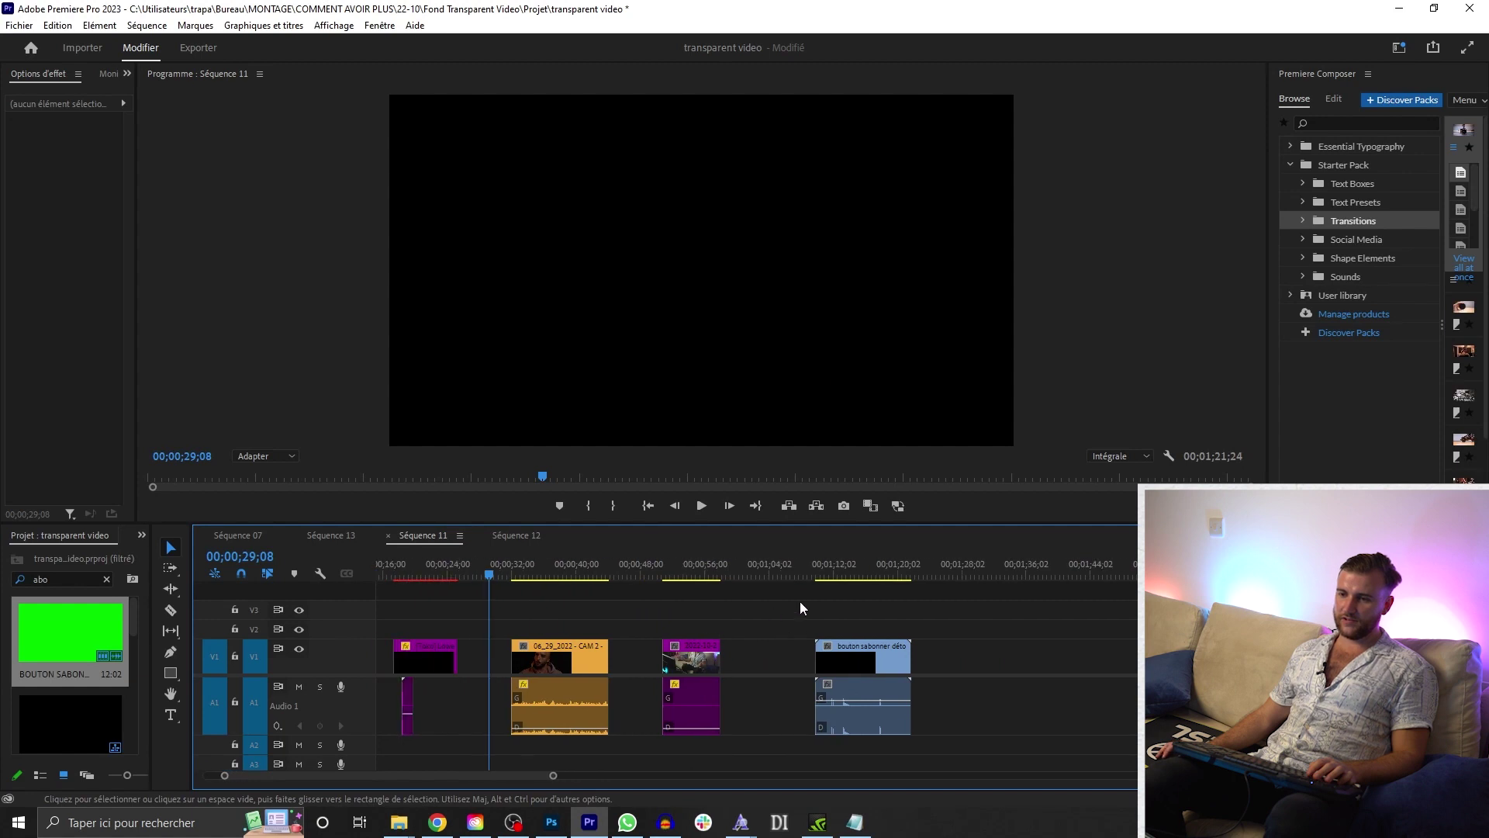
- Move the bouton sabonner détouré clip onto track V2 above the CAM 2 clip, with its audio on A2
{"action": "left_click_drag", "start_coordinate": [849, 738], "coordinate": [578, 626]}
{"action": "scroll", "coordinate": [543, 613], "scroll_direction": "up", "scroll_amount": 3}
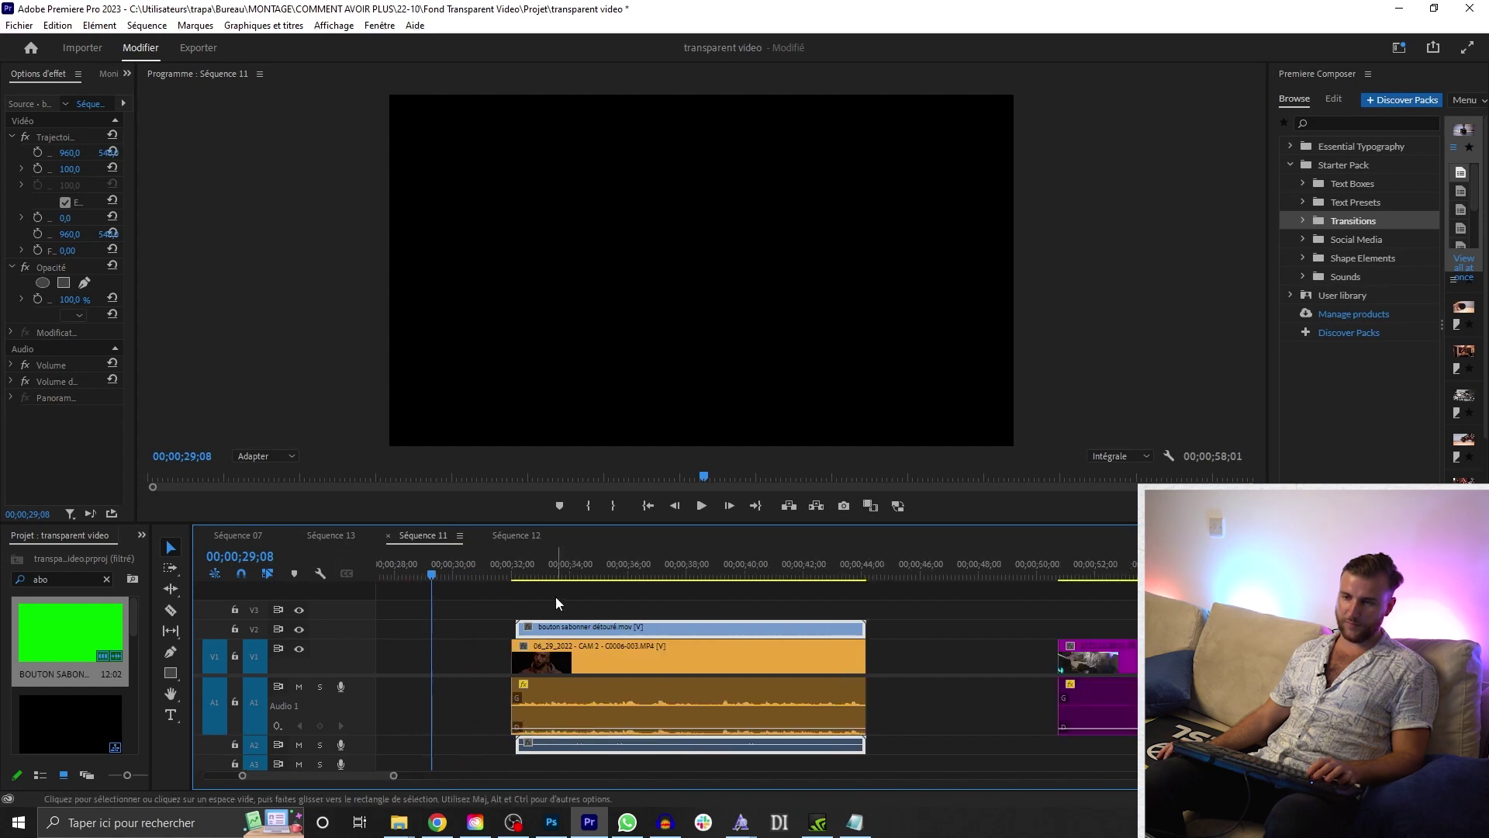
- Enlarge audio track A2 and play through the CAM 2 clip to check the overlaid subscribe button animation
{"action": "left_click", "coordinate": [506, 566]}
{"action": "left_click", "coordinate": [518, 593]}
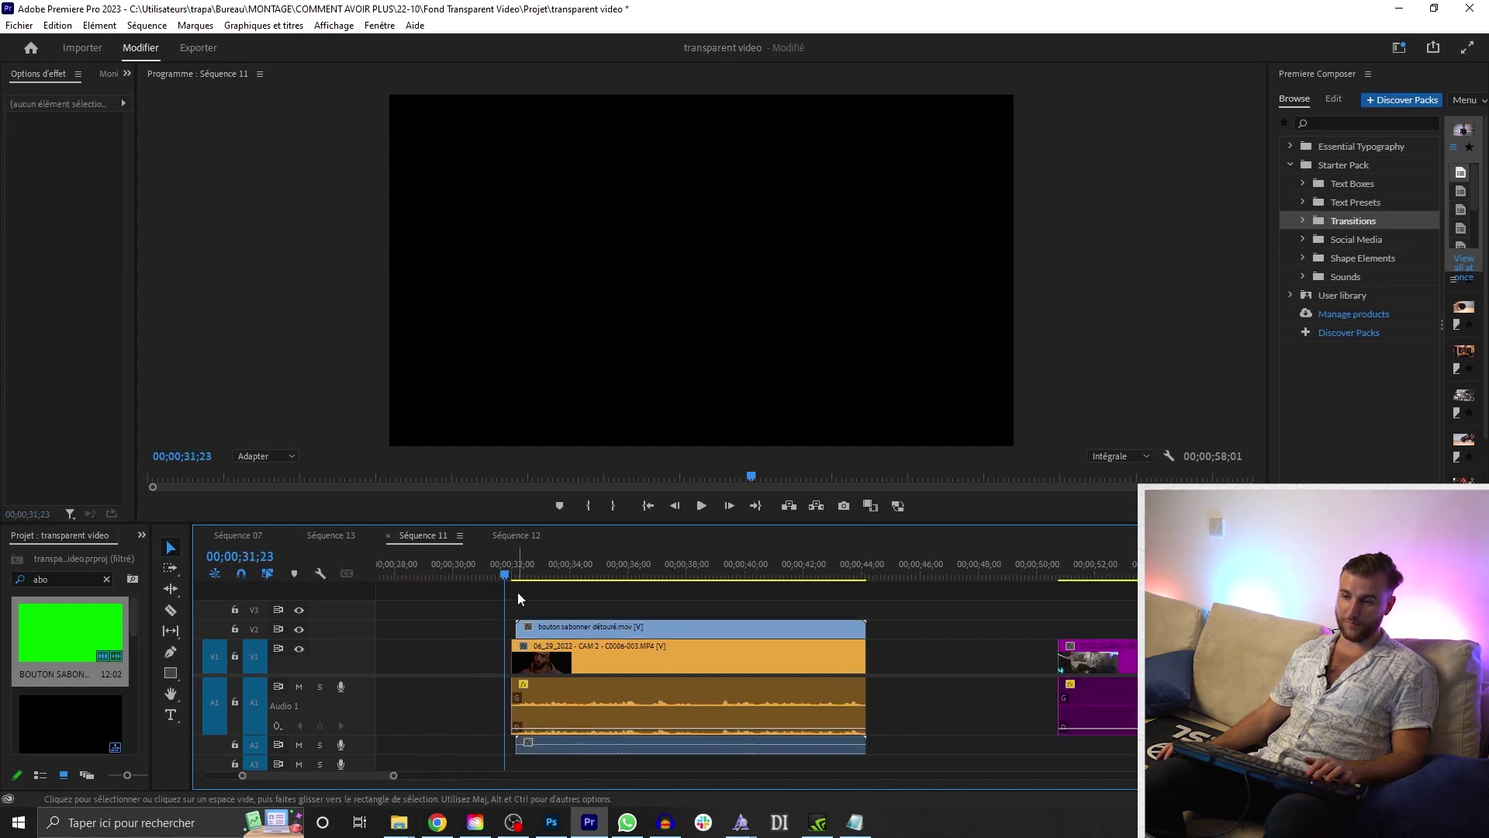
{"action": "double_click", "coordinate": [349, 747]}
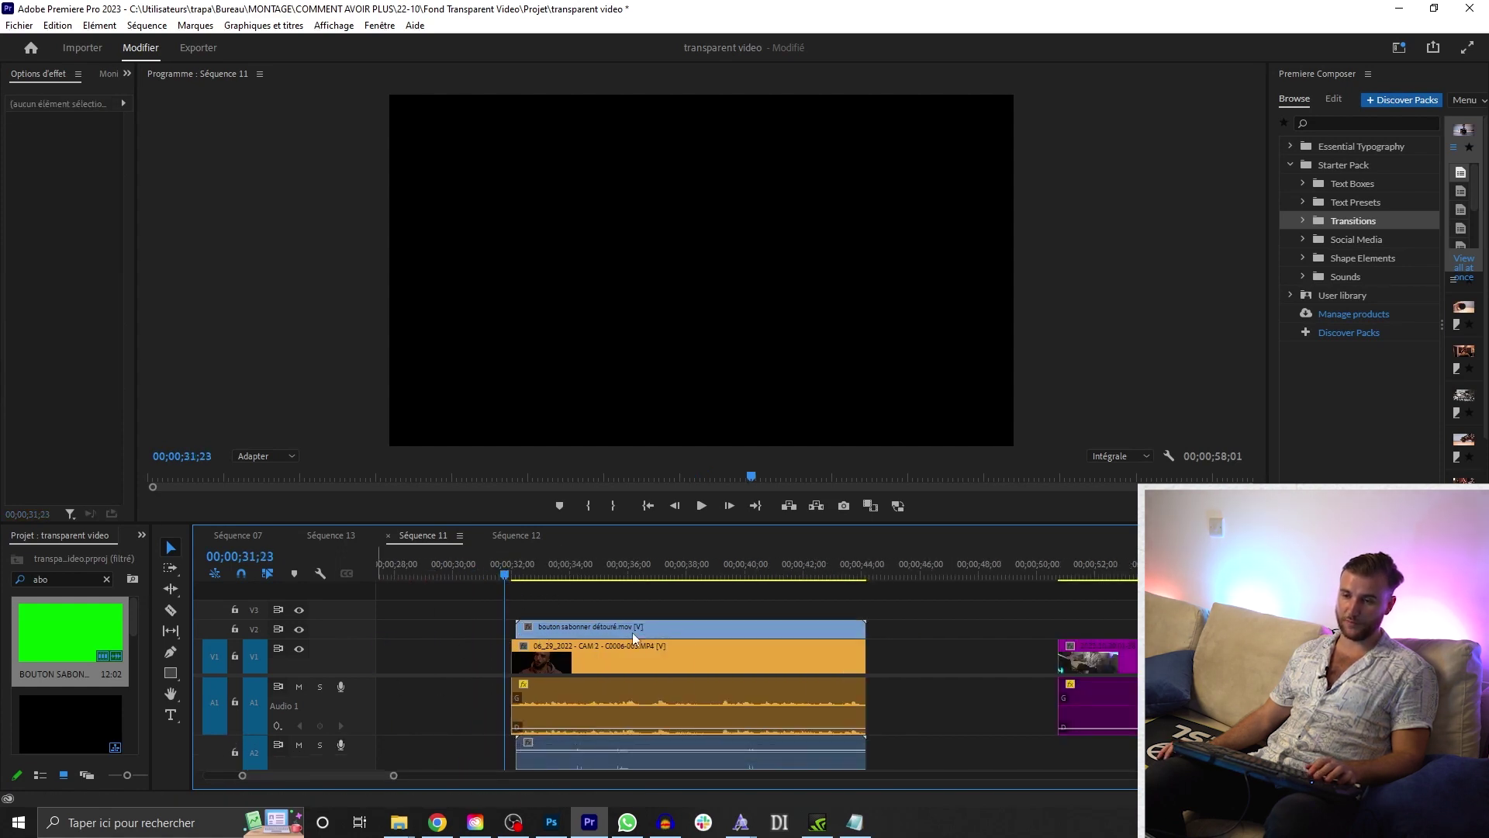
{"action": "key", "text": "space"}
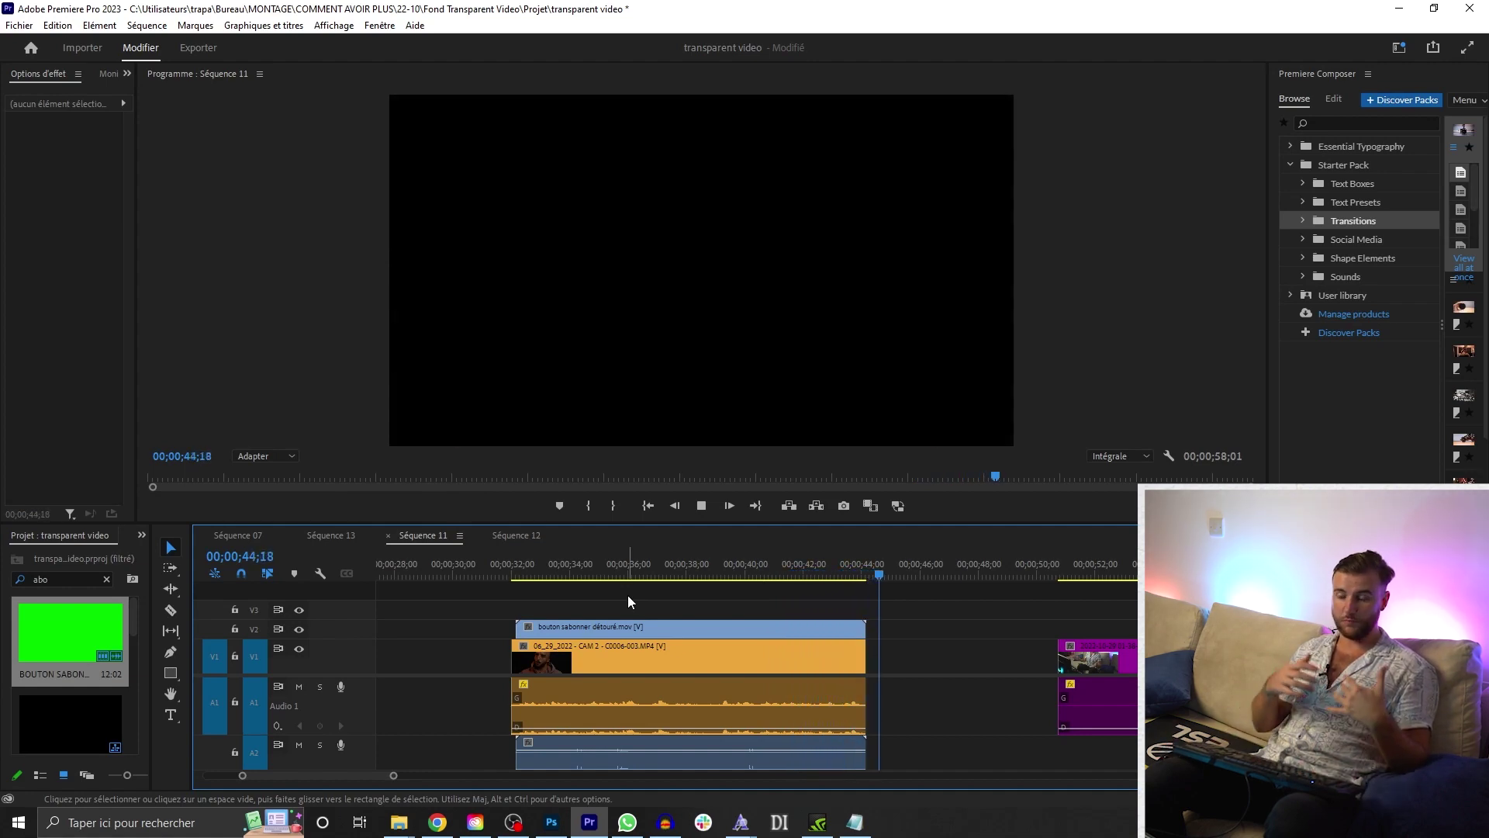
{"action": "left_click", "coordinate": [624, 575]}
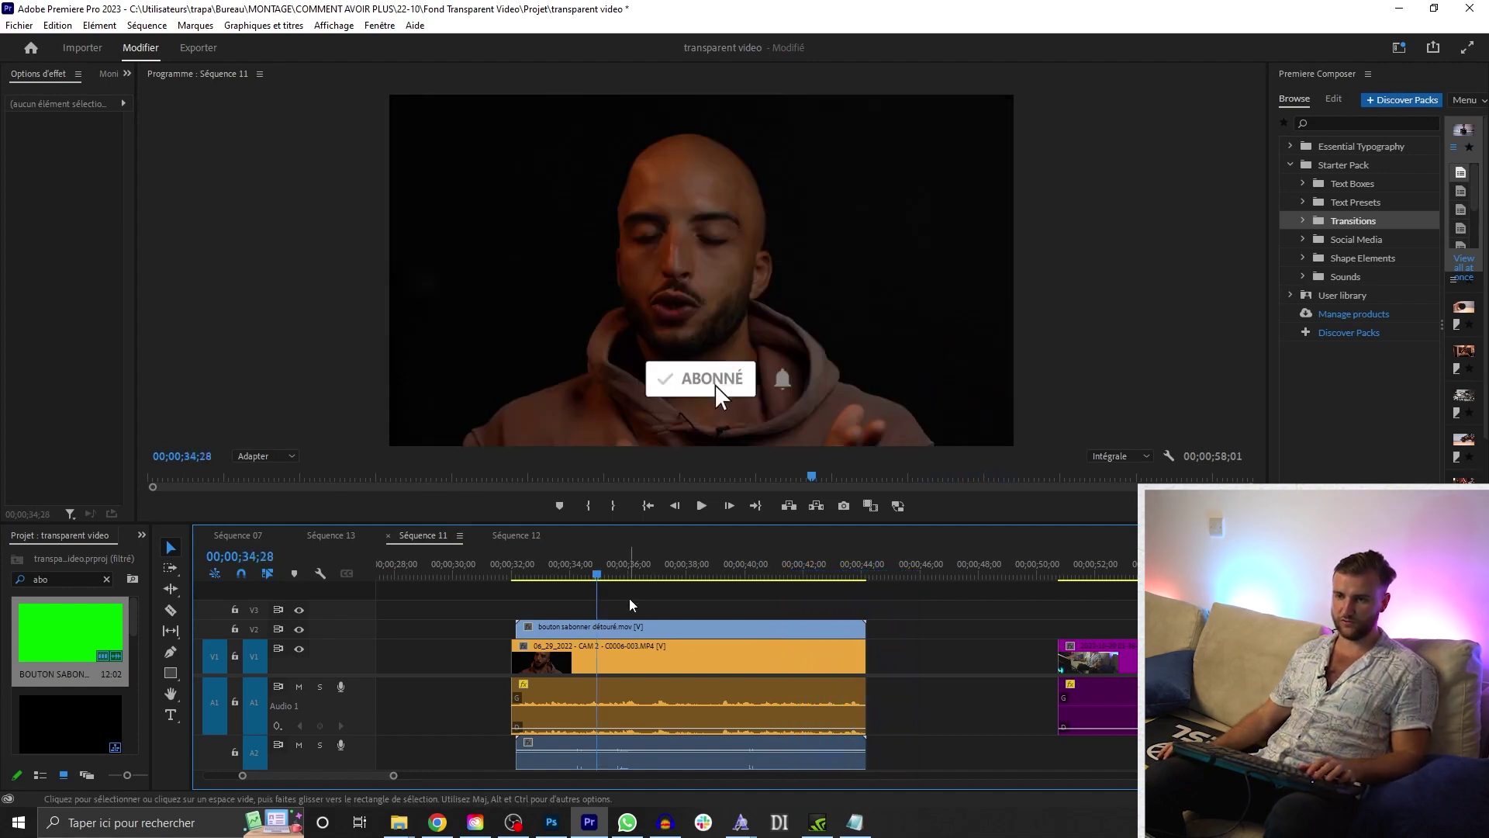
{"action": "left_click_drag", "start_coordinate": [625, 574], "coordinate": [776, 571]}
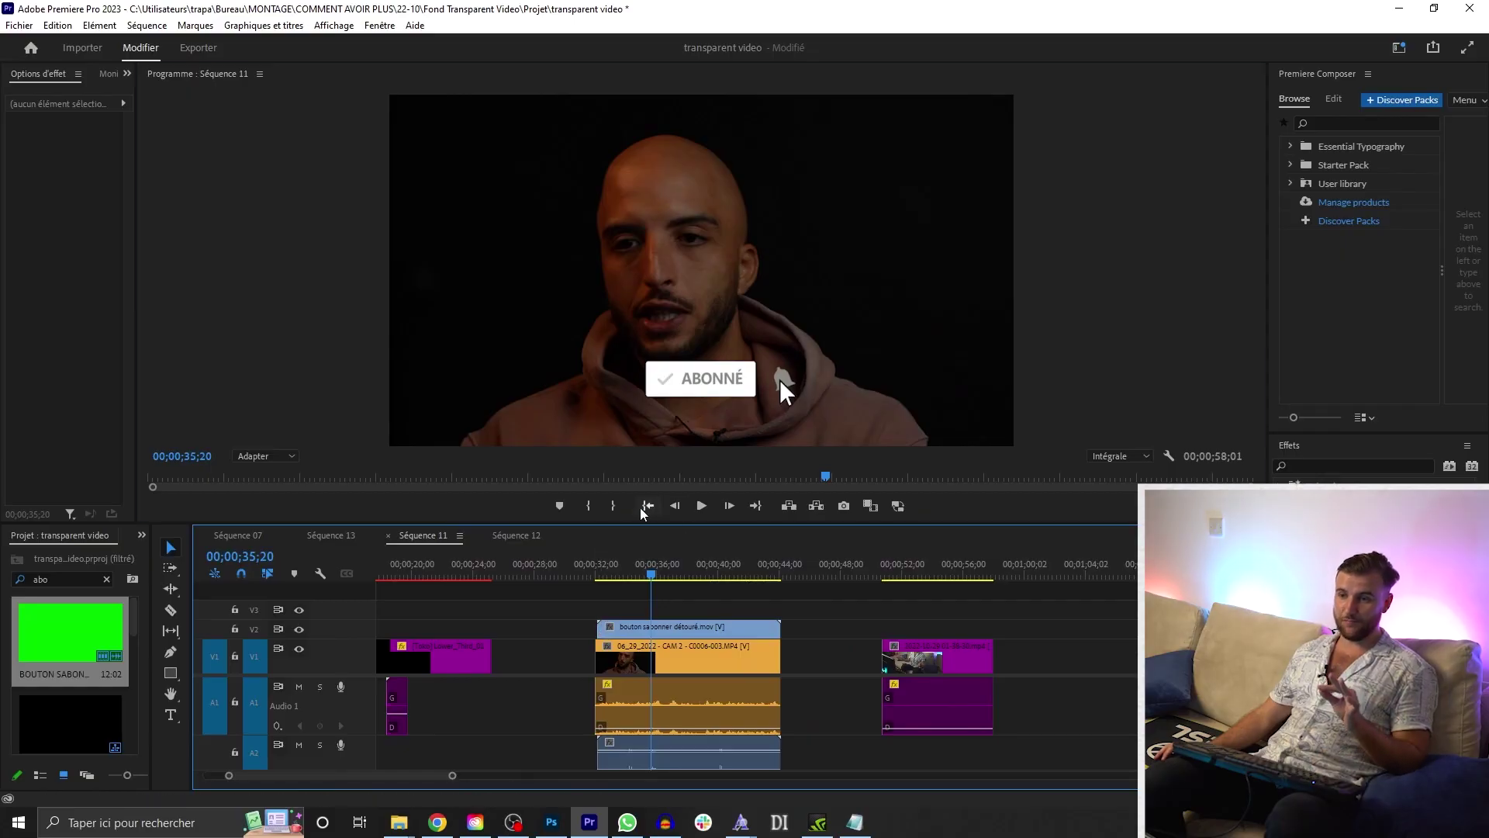
- Return to the start of the sequence and review the blue and white lower third animation by playing and scrubbing it
{"action": "key", "text": "Home"}
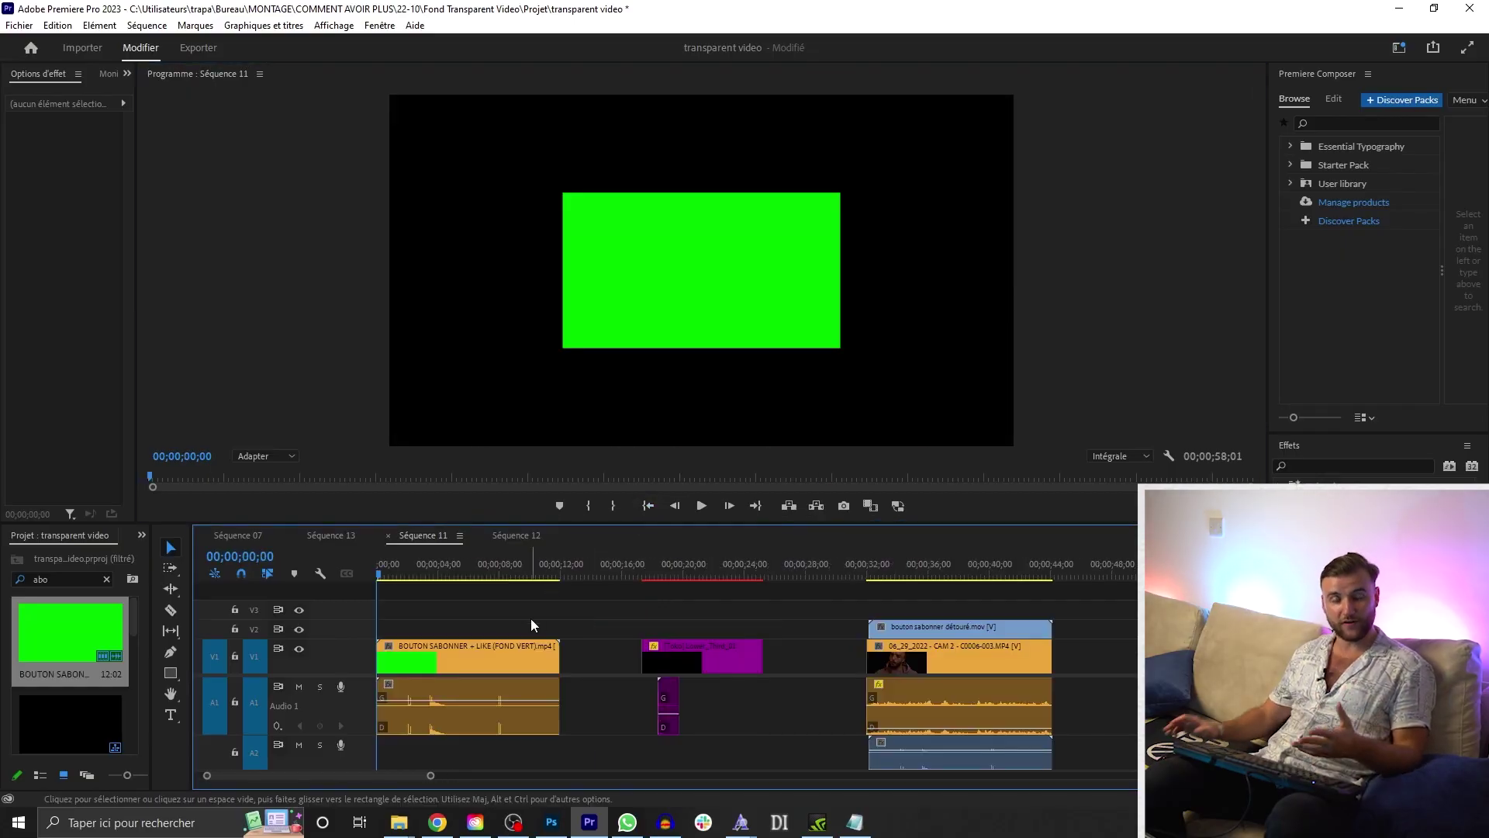
{"action": "left_click", "coordinate": [624, 567]}
{"action": "key", "text": "="}
{"action": "mouse_move", "coordinate": [658, 577]}
{"action": "left_mouse_down"}
{"action": "mouse_move", "coordinate": [761, 576]}
{"action": "mouse_move", "coordinate": [654, 579]}
{"action": "left_mouse_up"}
{"action": "key", "text": "space"}
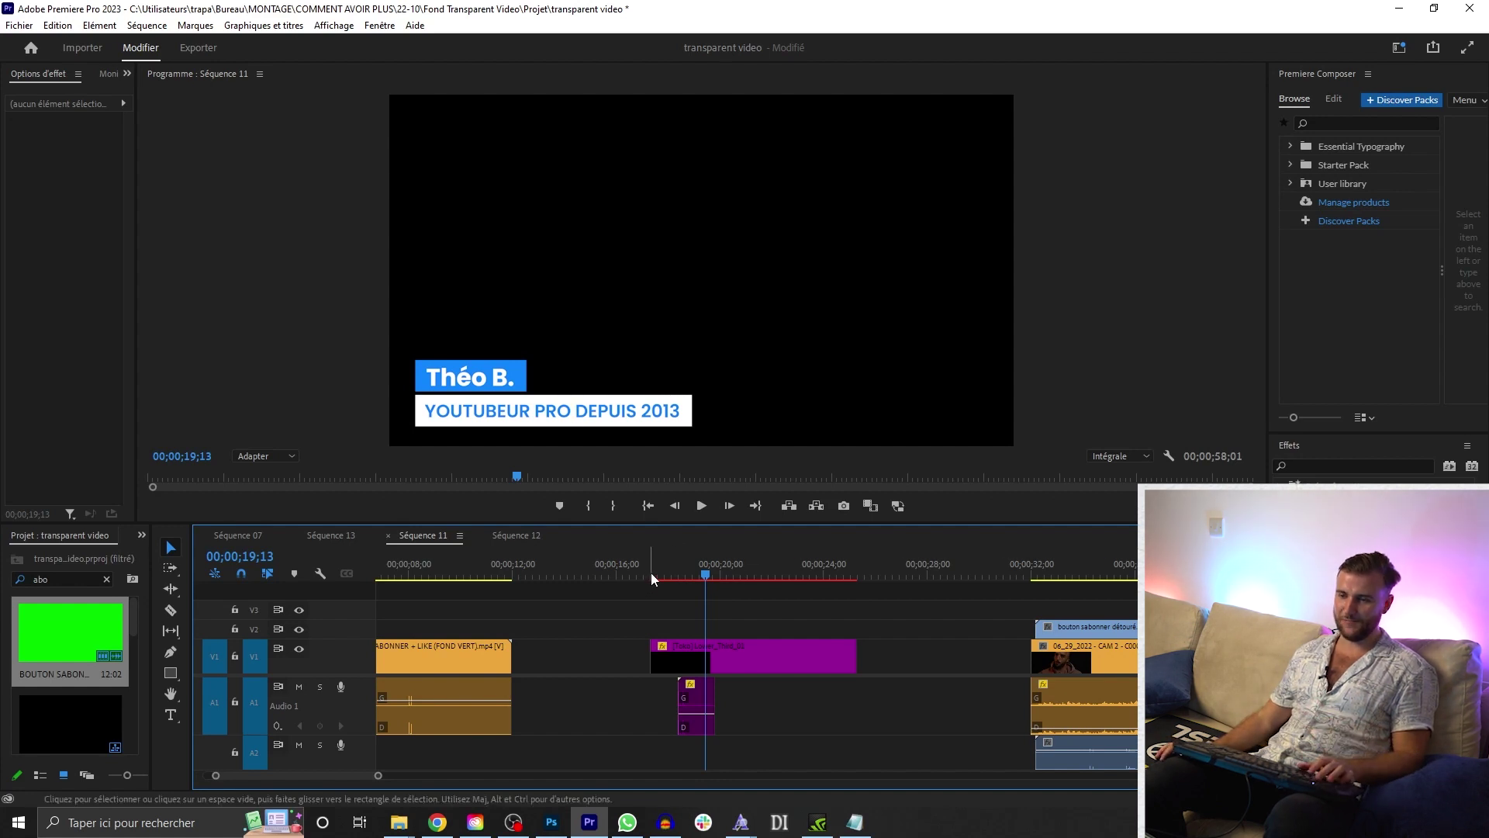
{"action": "left_click", "coordinate": [652, 578]}
{"action": "key", "text": "space"}
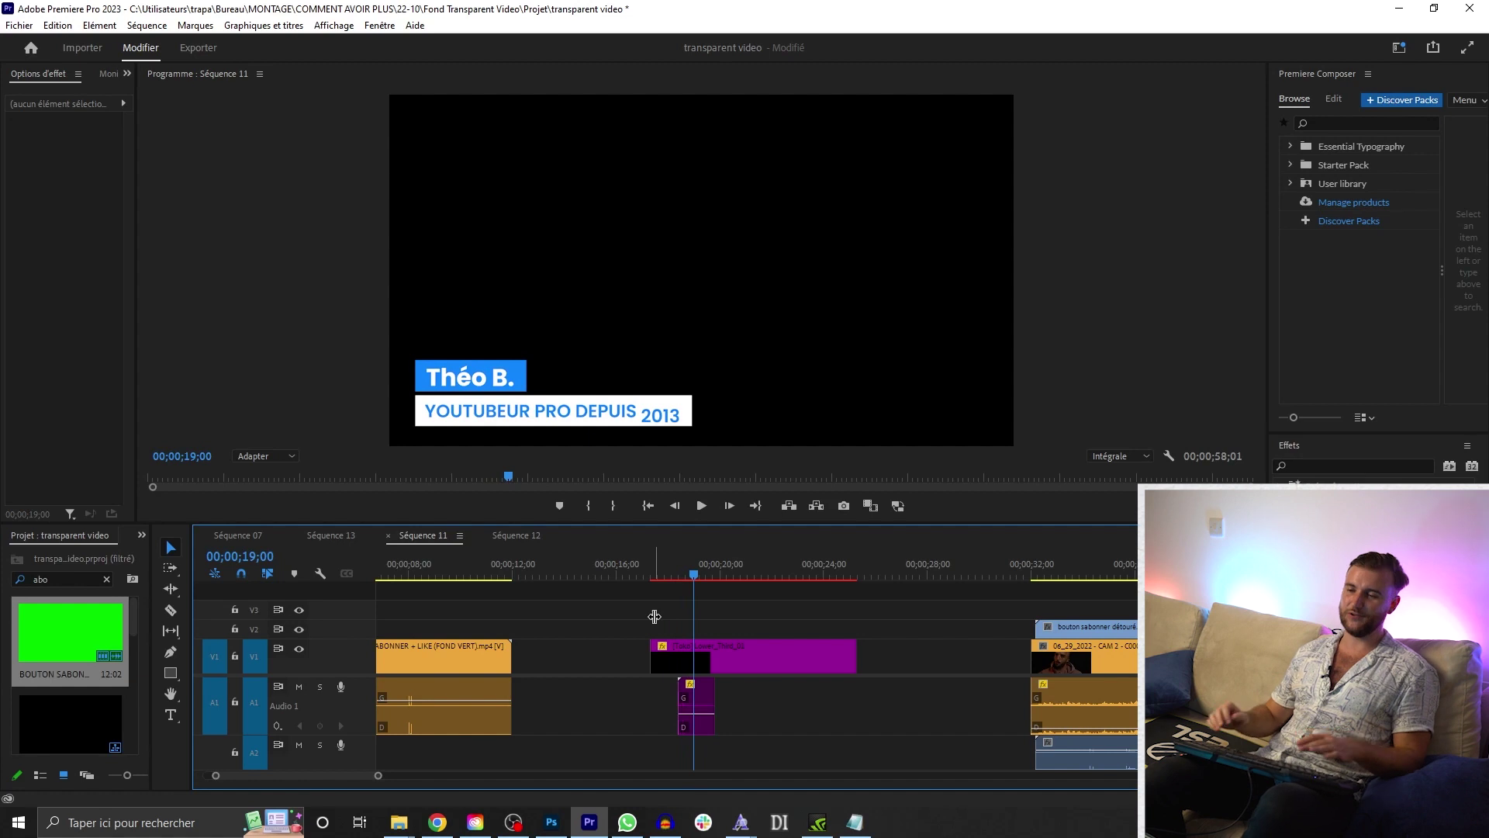
{"action": "left_click", "coordinate": [668, 574]}
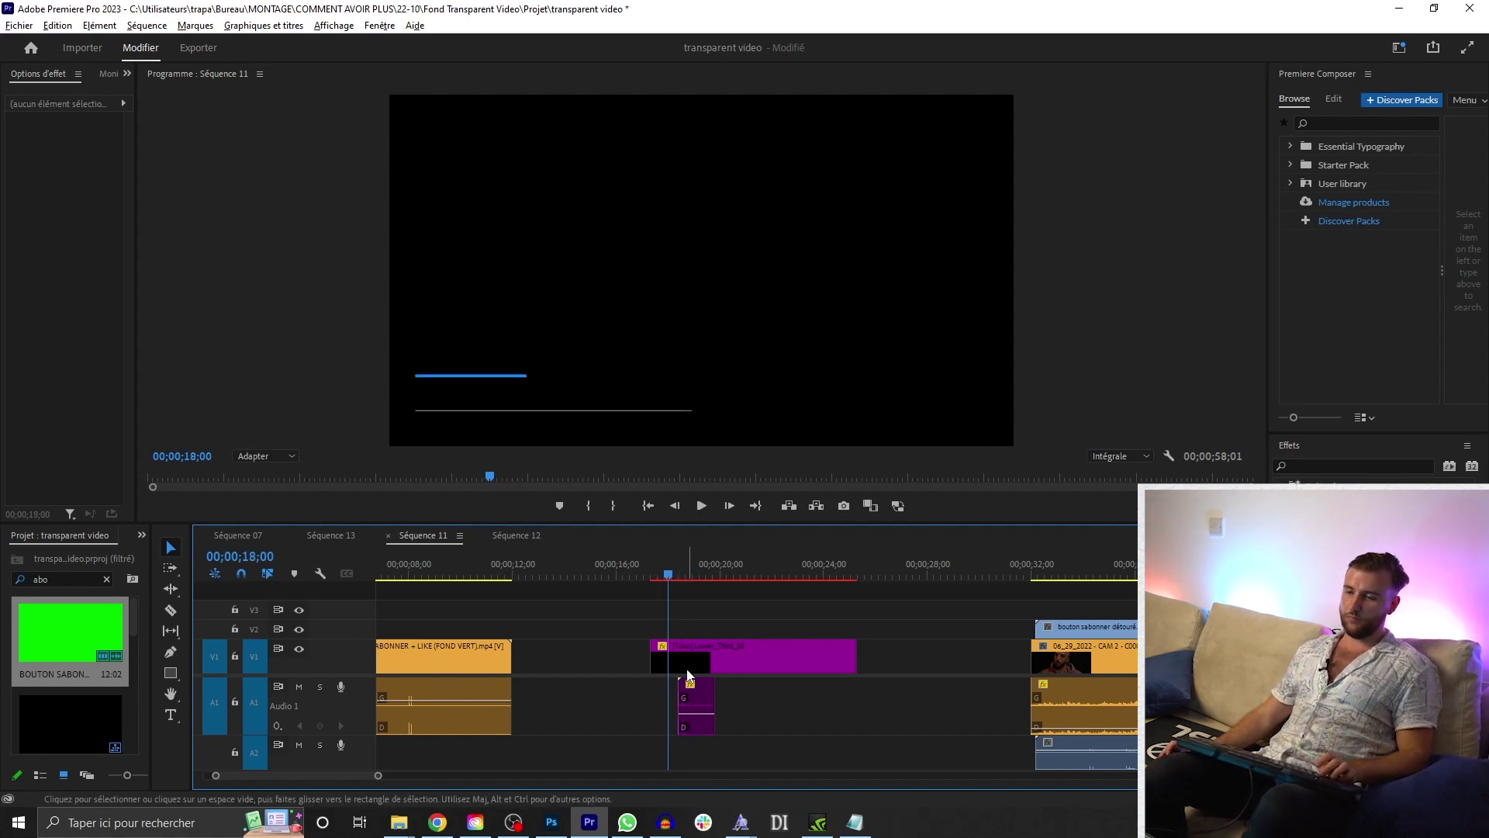
{"action": "scroll", "coordinate": [685, 662], "scroll_direction": "up", "scroll_amount": 3}
{"action": "left_click", "coordinate": [624, 578]}
{"action": "key", "text": "space"}
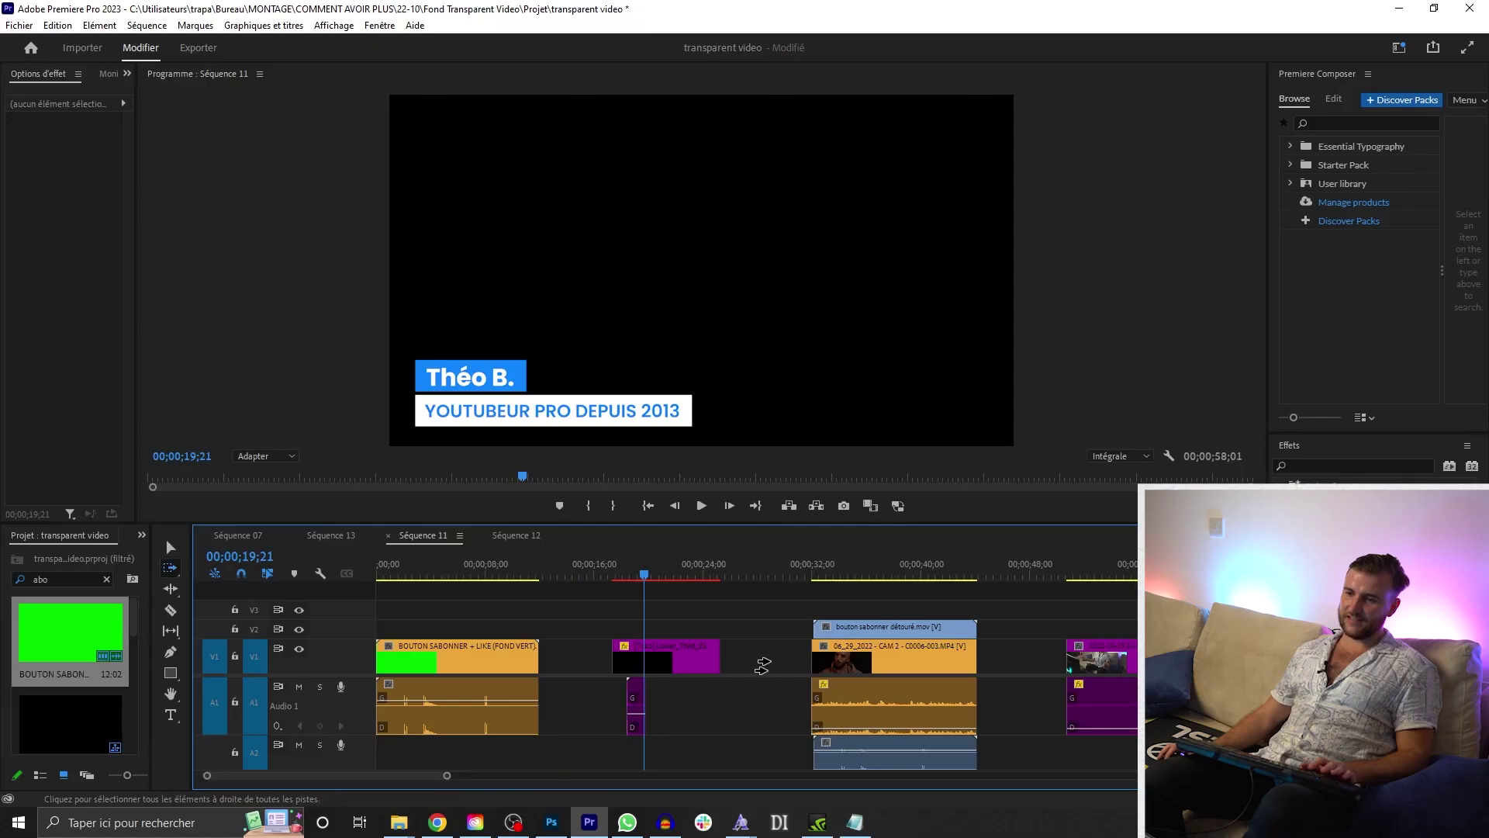
- Shift the clips following the lower third further along the sequence, and move the lower third and its sound closer to the first clip
{"action": "key", "text": "Delete"}
{"action": "key", "text": "Delete"}
{"action": "key", "text": "equal"}
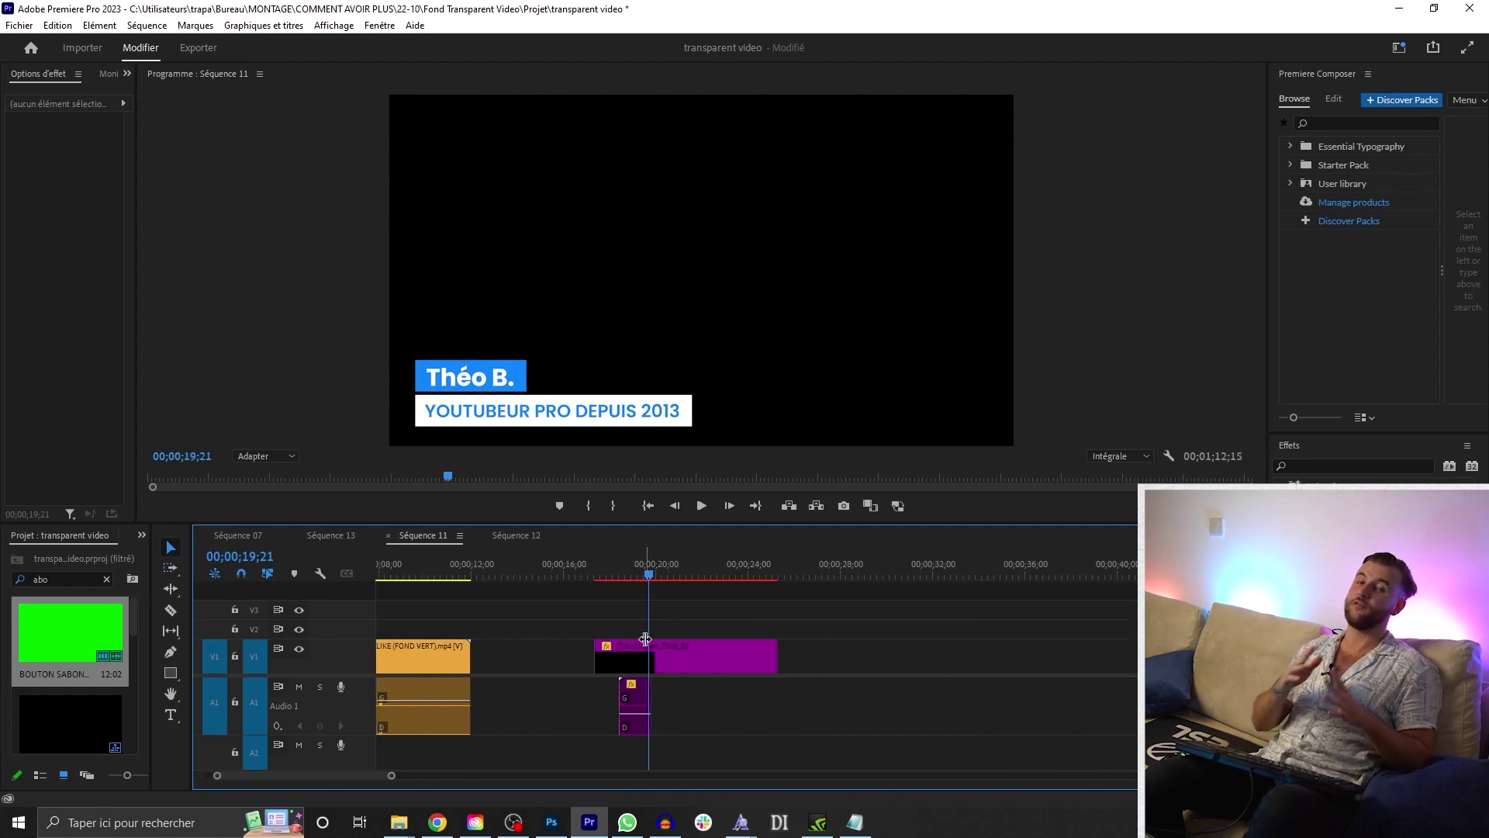
{"action": "left_click_drag", "start_coordinate": [645, 639], "coordinate": [588, 640]}
{"action": "left_click", "coordinate": [628, 614]}
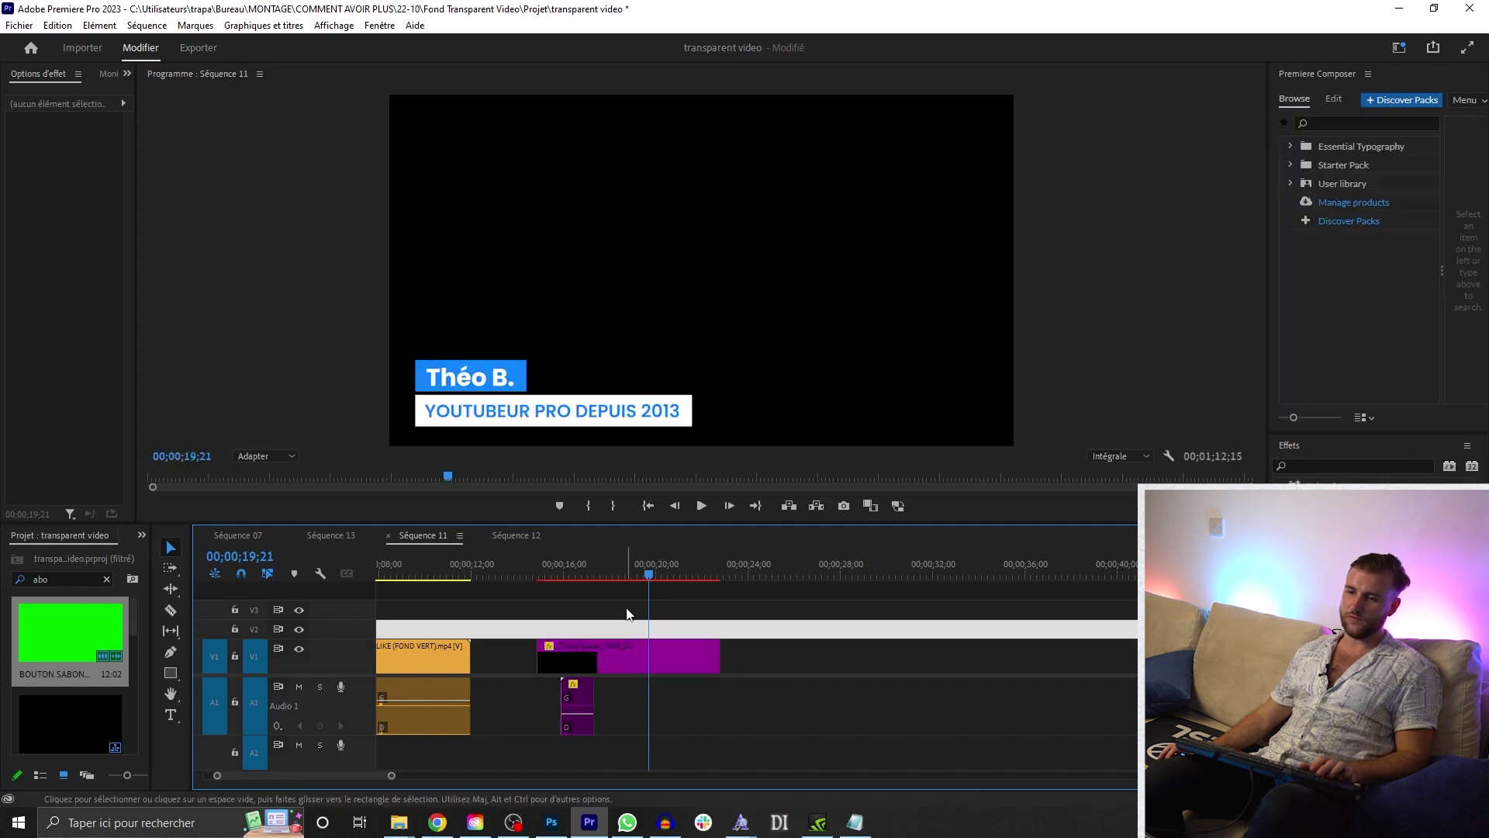
- Enlarge the Essential Graphics browser, search the templates for "lower third", and add [Toko] Lower_Third_01 to V1 after the existing lower third
{"action": "left_click", "coordinate": [594, 568]}
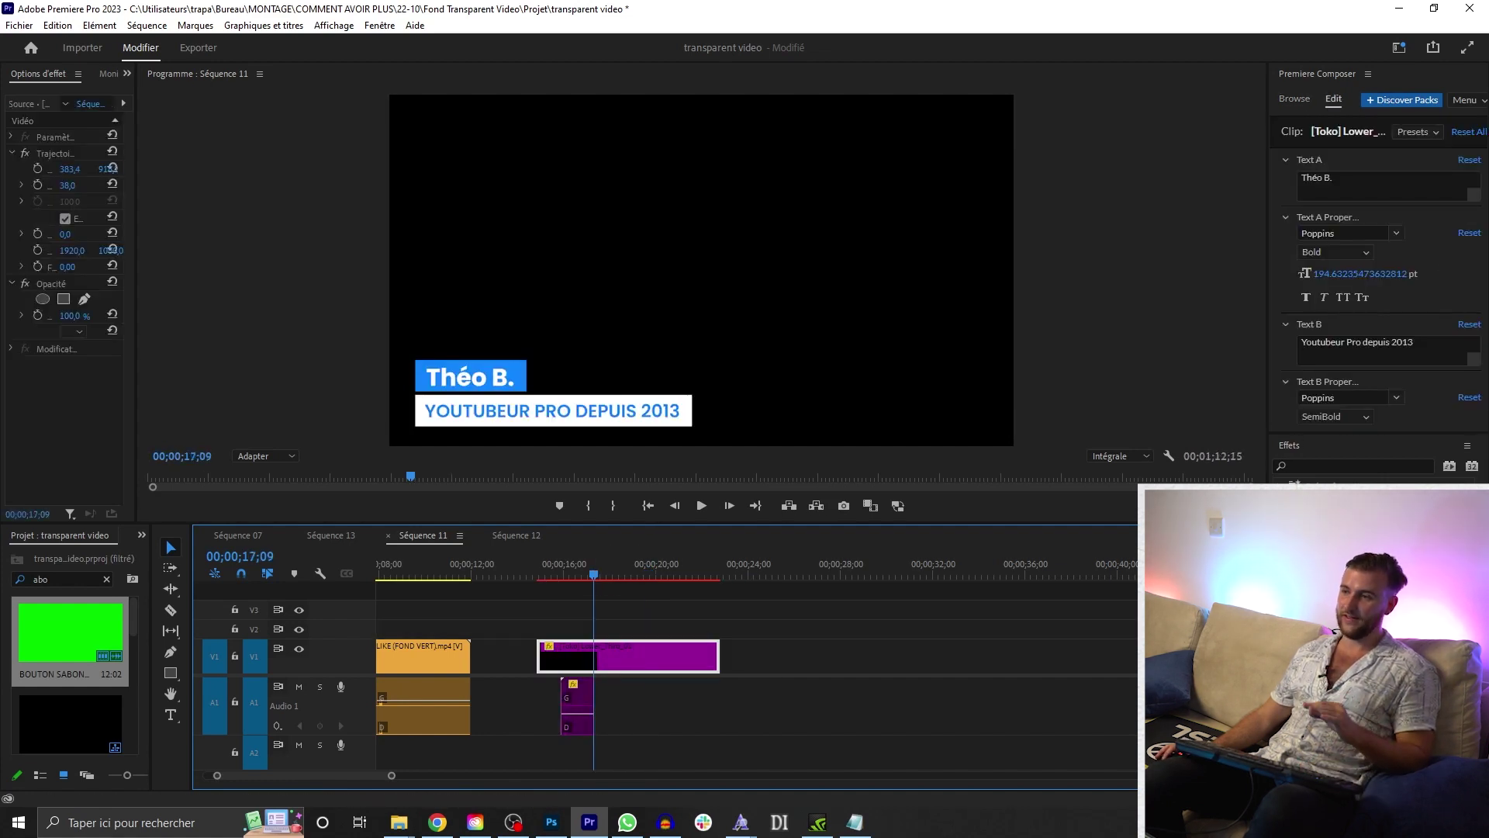
{"action": "left_click", "coordinate": [1334, 686]}
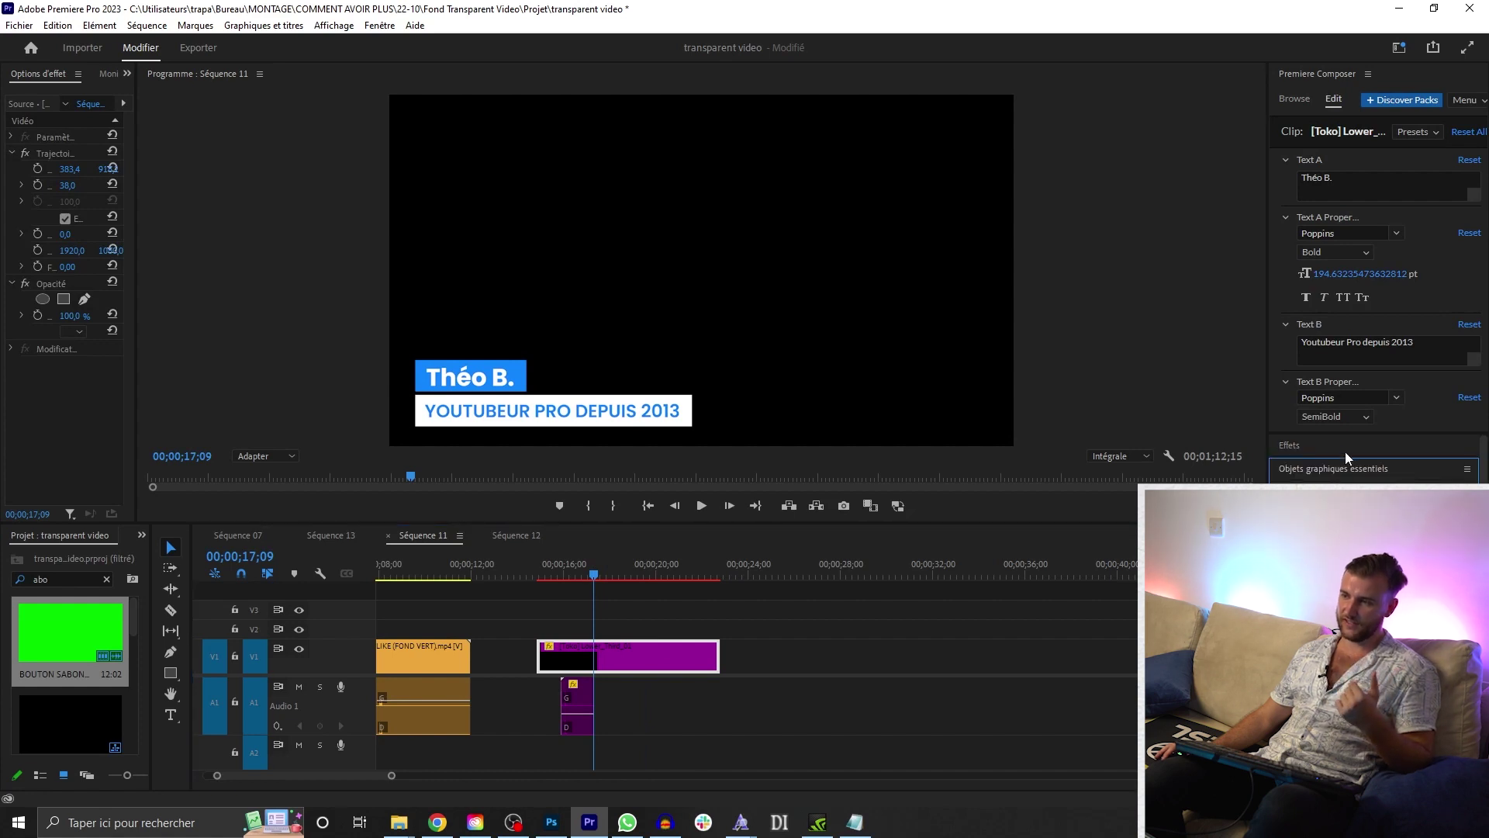
{"action": "left_click_drag", "start_coordinate": [1351, 435], "coordinate": [1351, 180]}
{"action": "left_click_drag", "start_coordinate": [1102, 482], "coordinate": [784, 656]}
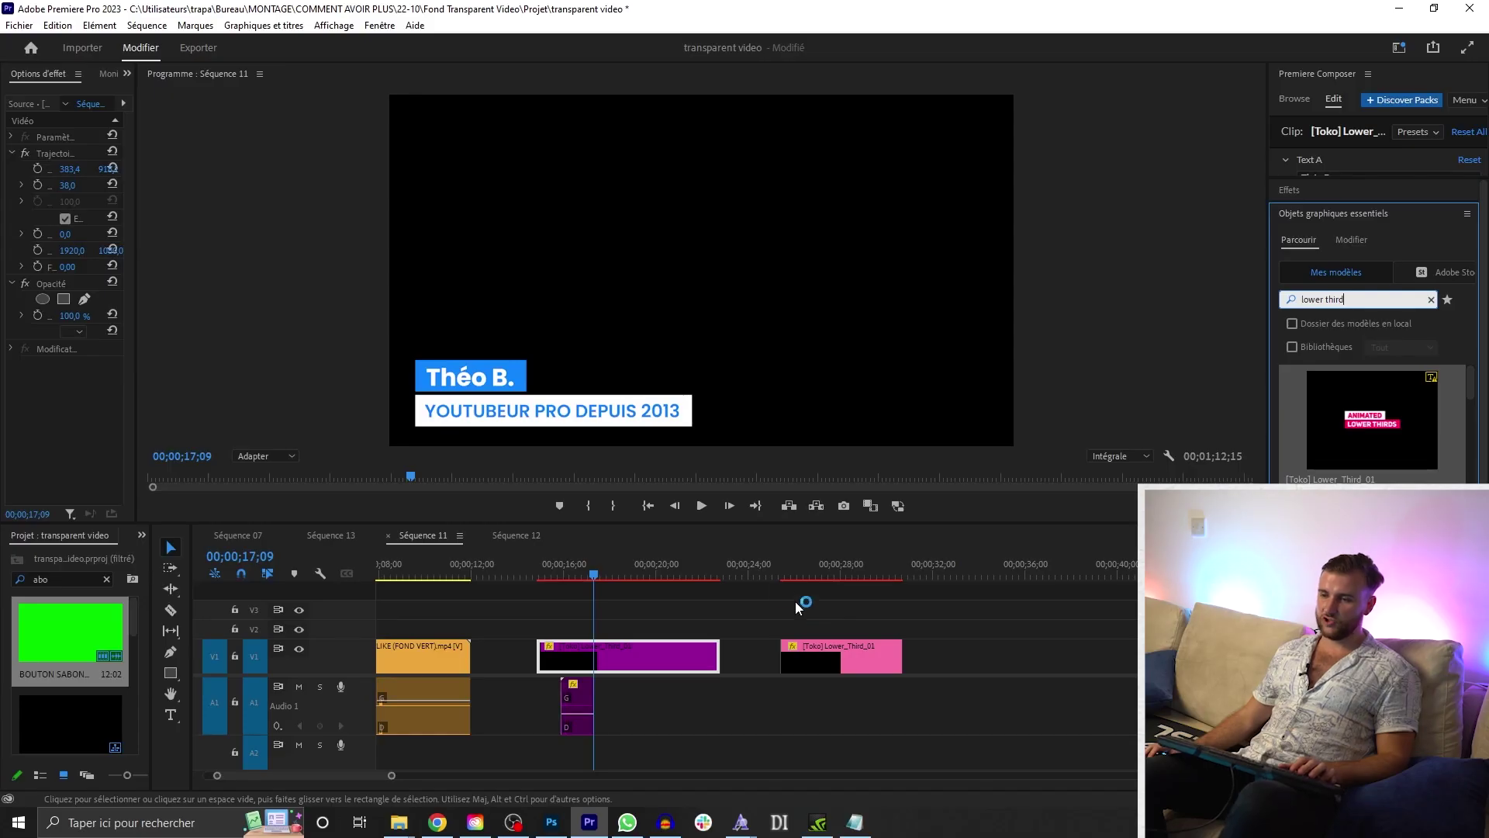
- Set Text A of the new lower third to the person's name and Text B to "Youtubeur Pro Depuis 2013"
{"action": "left_click_drag", "start_coordinate": [774, 574], "coordinate": [825, 574]}
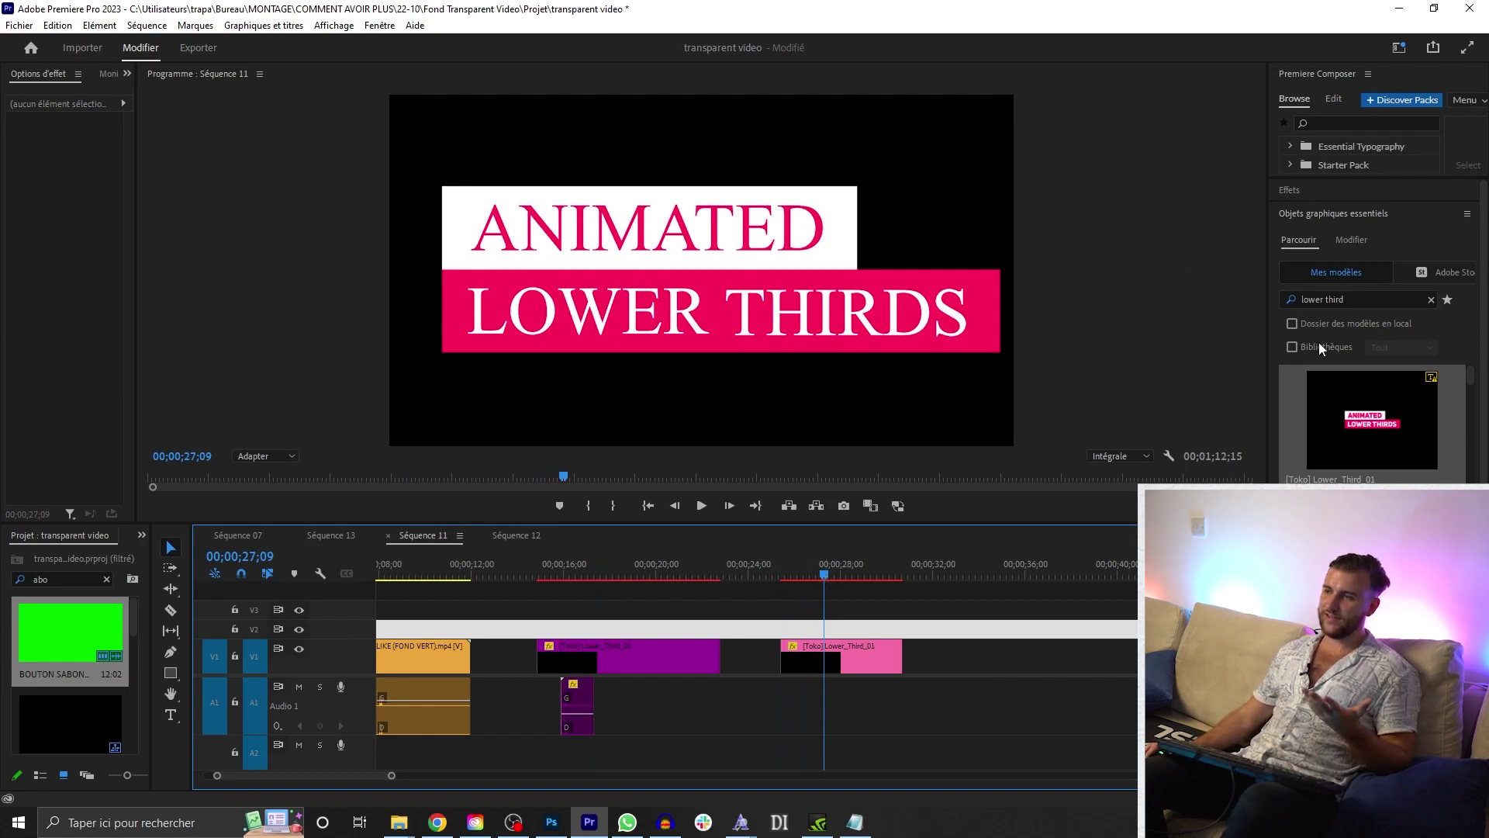
{"action": "key", "text": "d"}
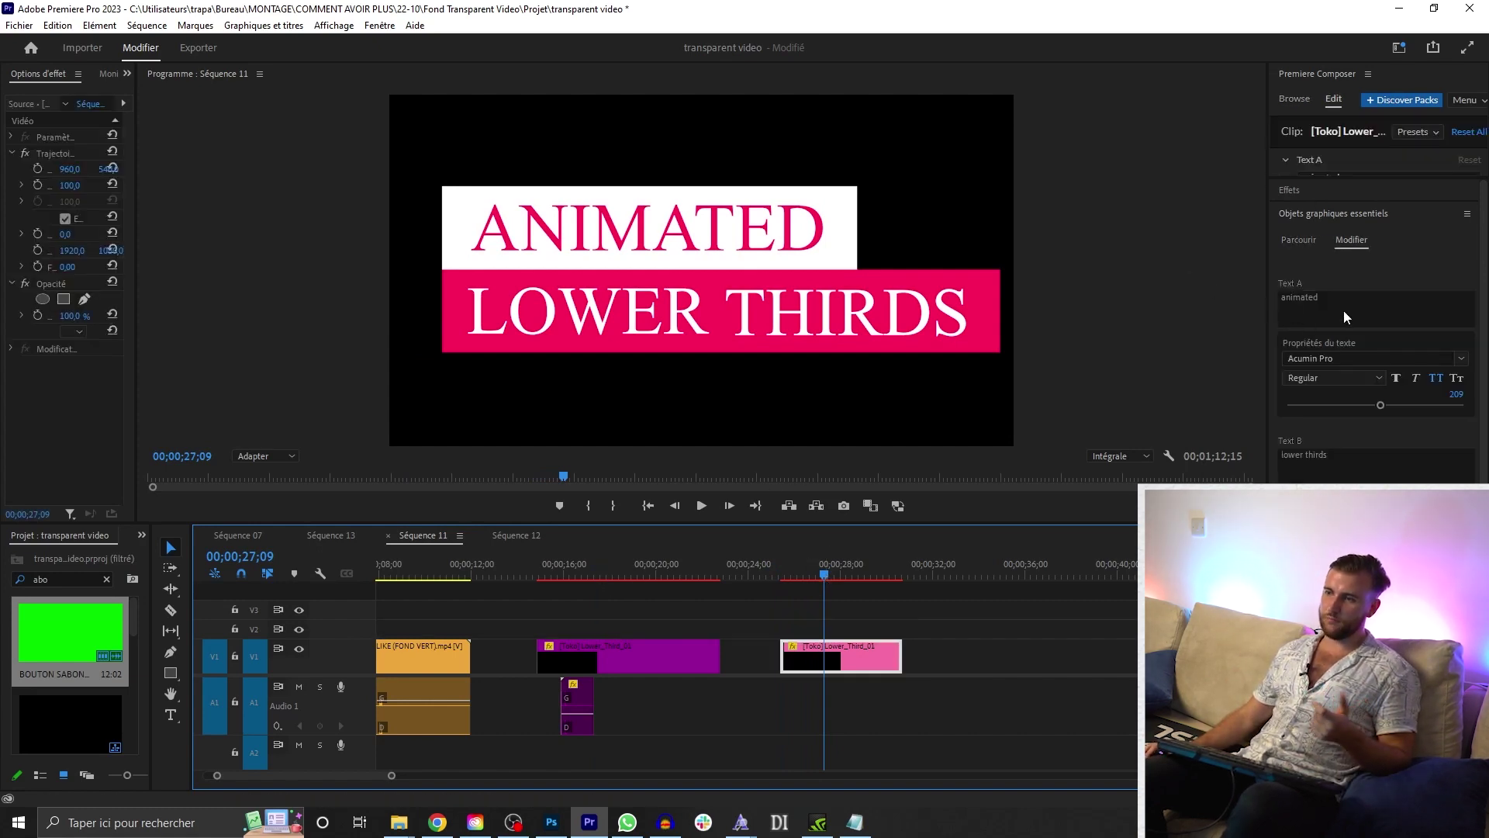
{"action": "left_click", "coordinate": [1372, 302]}
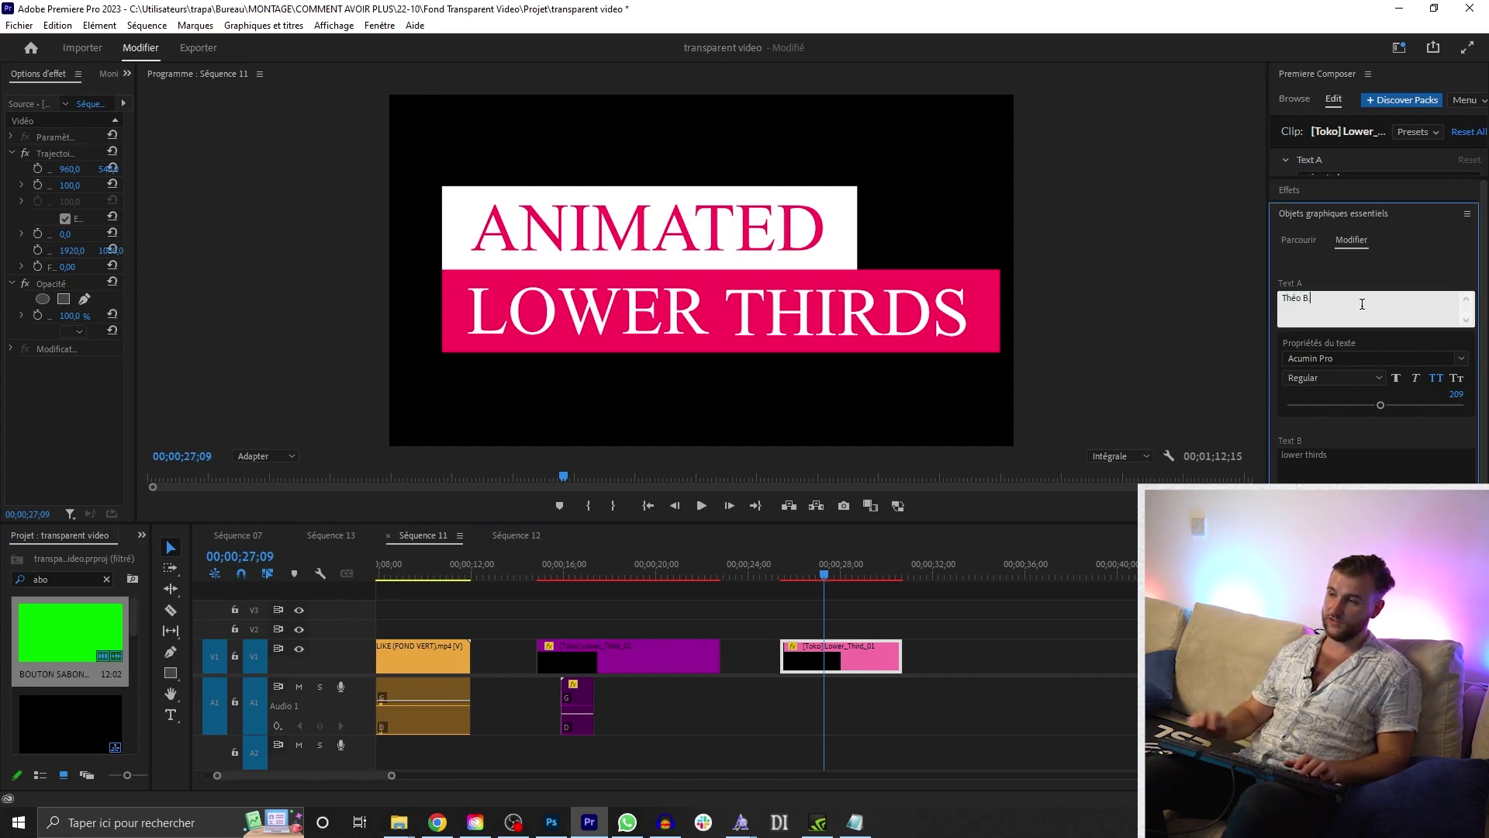
{"action": "type", "text": "Théo B."}
{"action": "left_click", "coordinate": [1350, 460]}
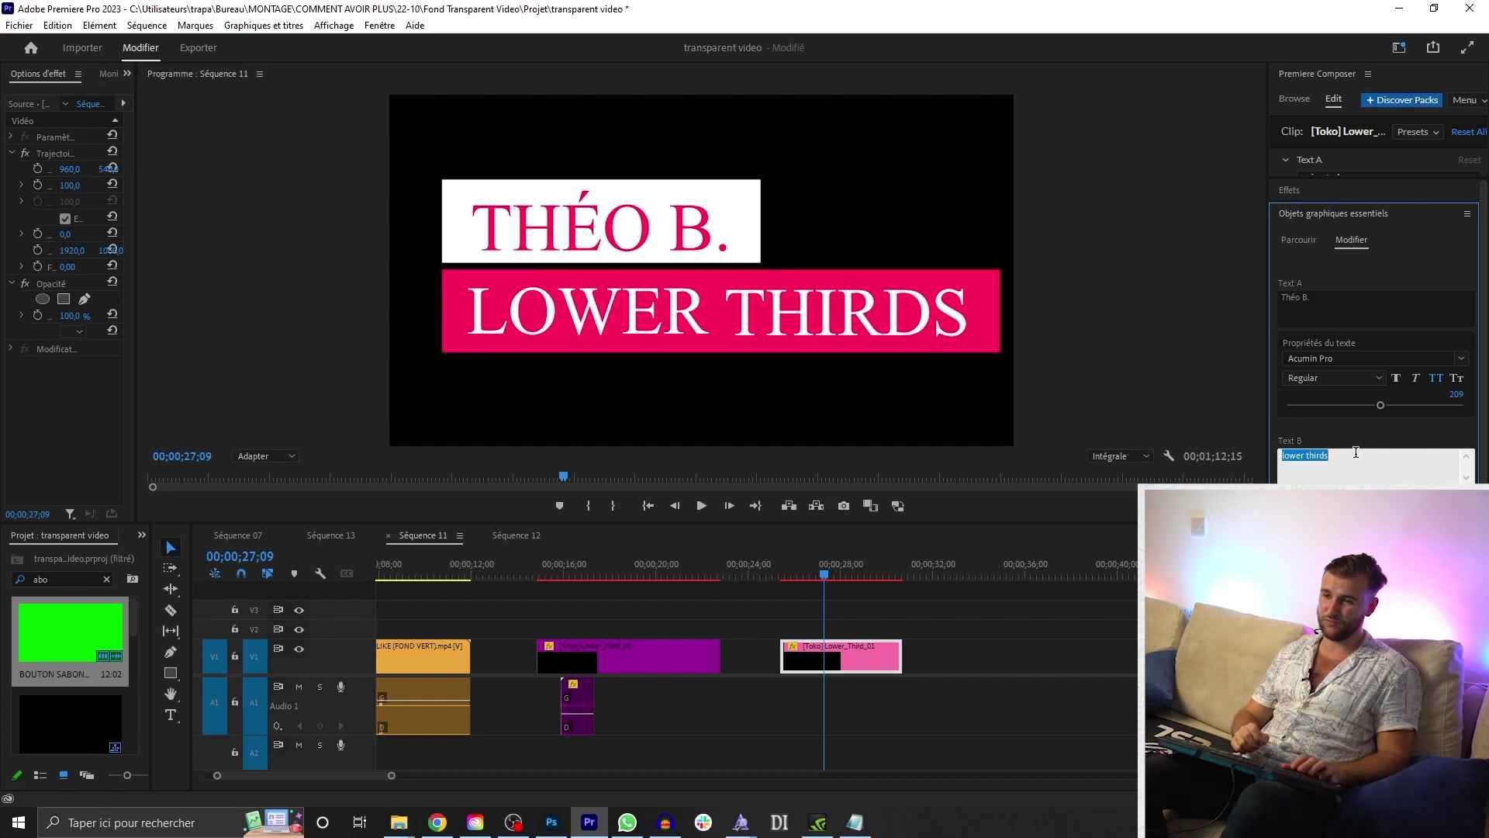
{"action": "type", "text": "Youtubeur Pro Depuis "}
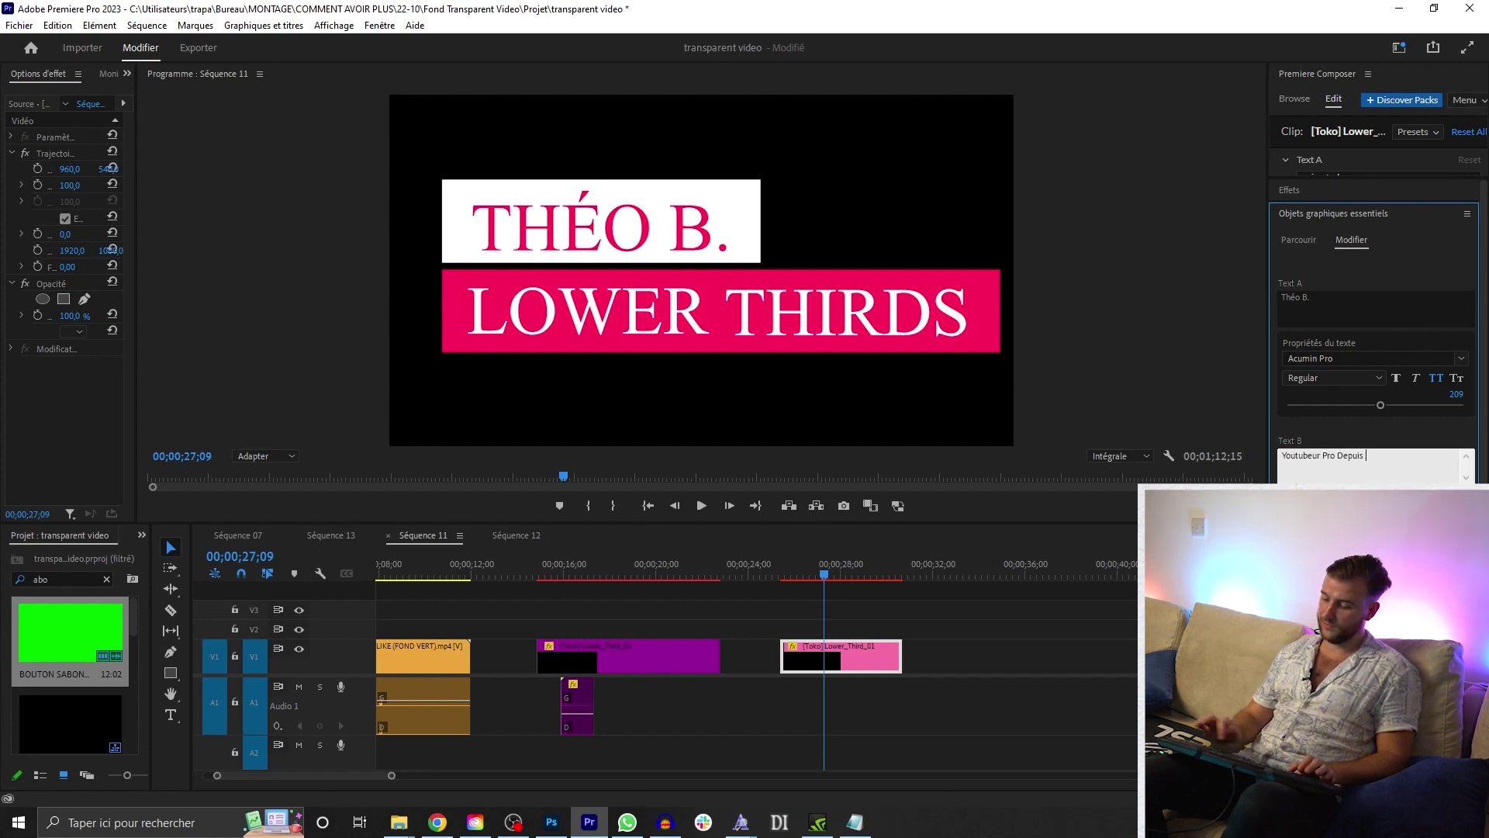
{"action": "type", "text": "2013"}
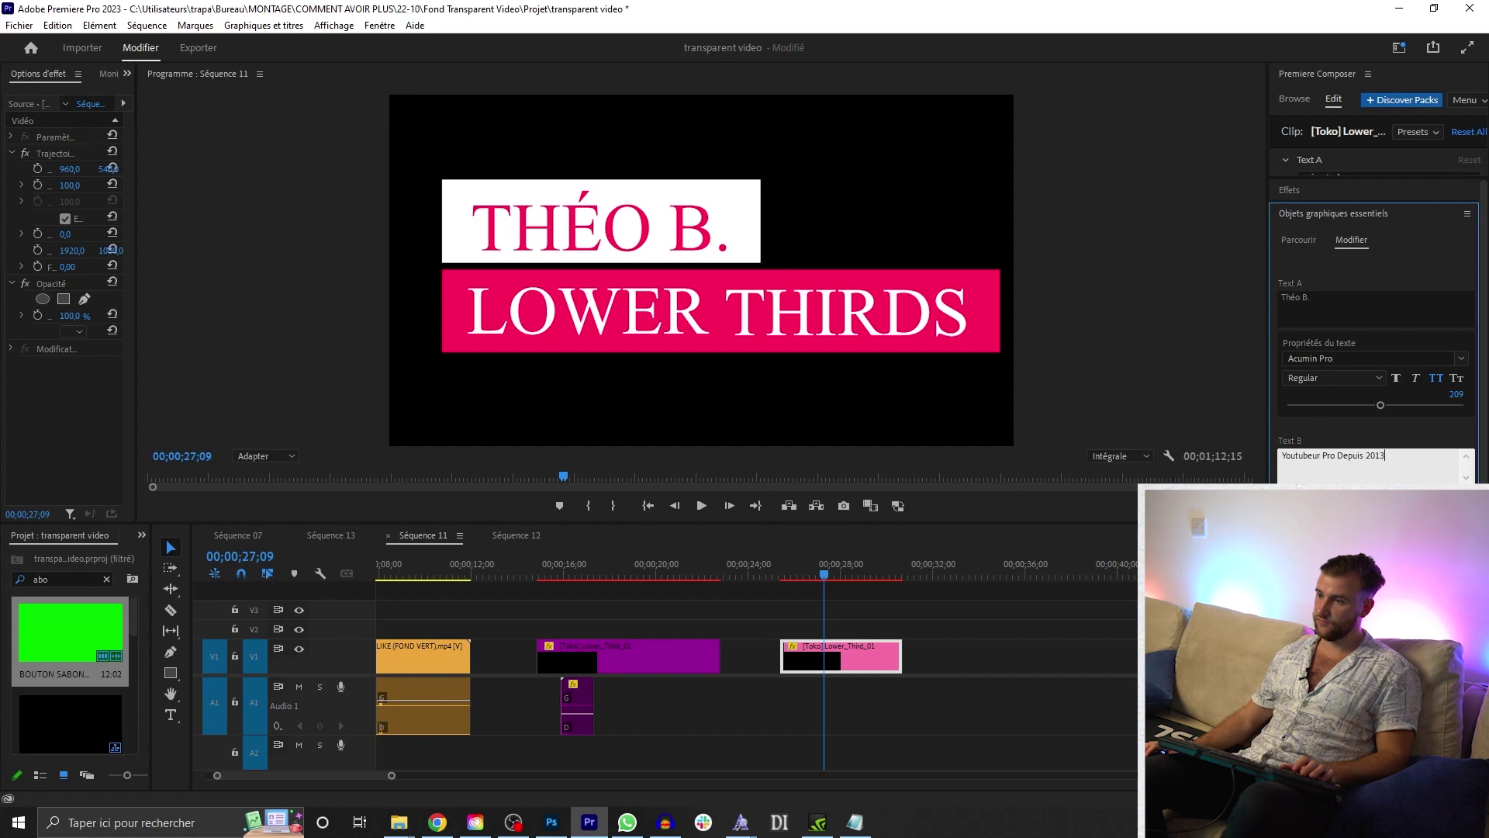
{"action": "left_click", "coordinate": [973, 645]}
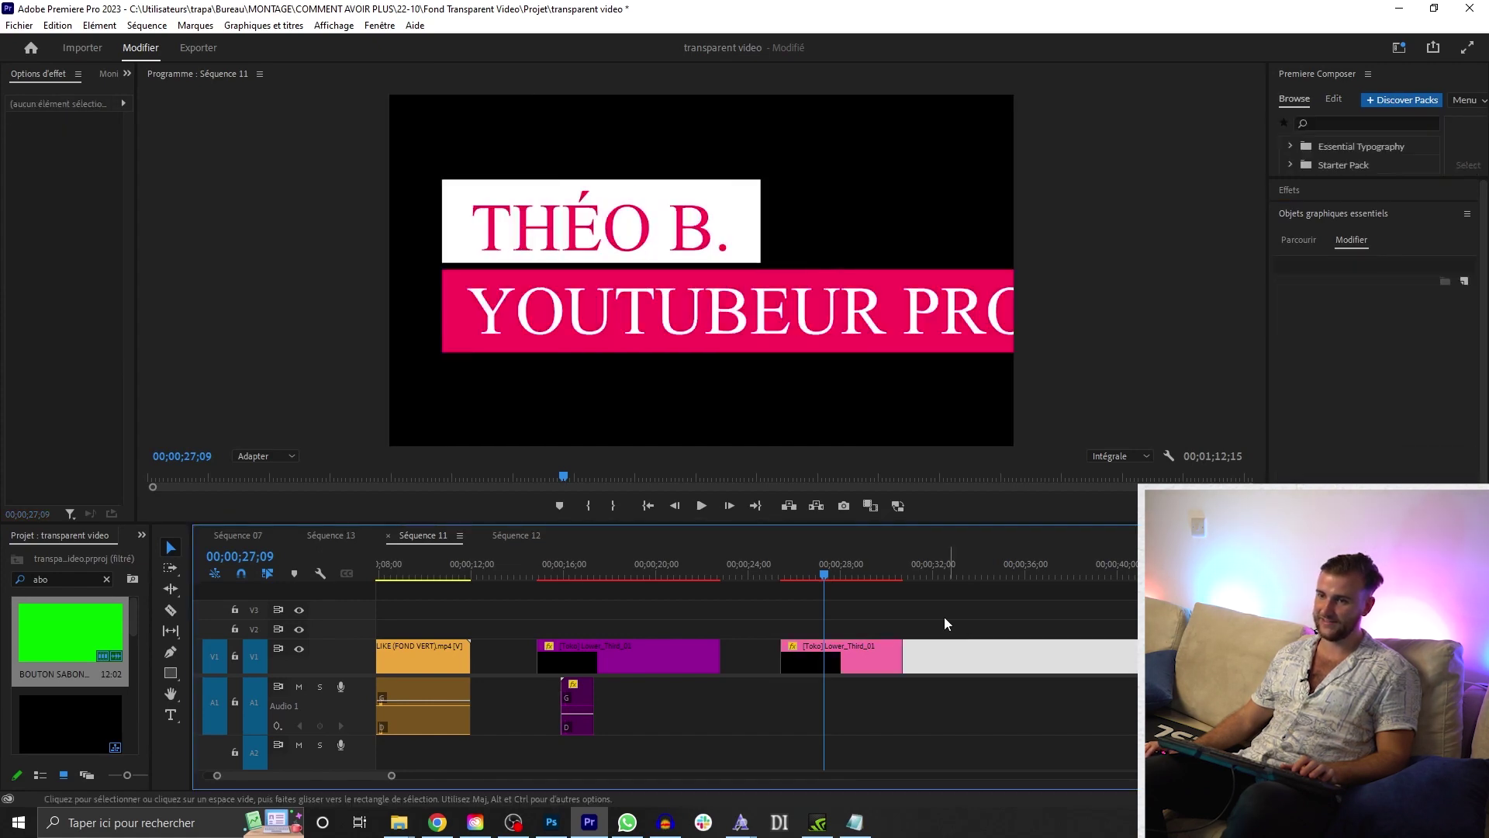
- Restyle the new lower third's name line without all caps, at text size 217 and in colour 0066FF
{"action": "left_click_drag", "start_coordinate": [1380, 563], "coordinate": [1324, 565]}
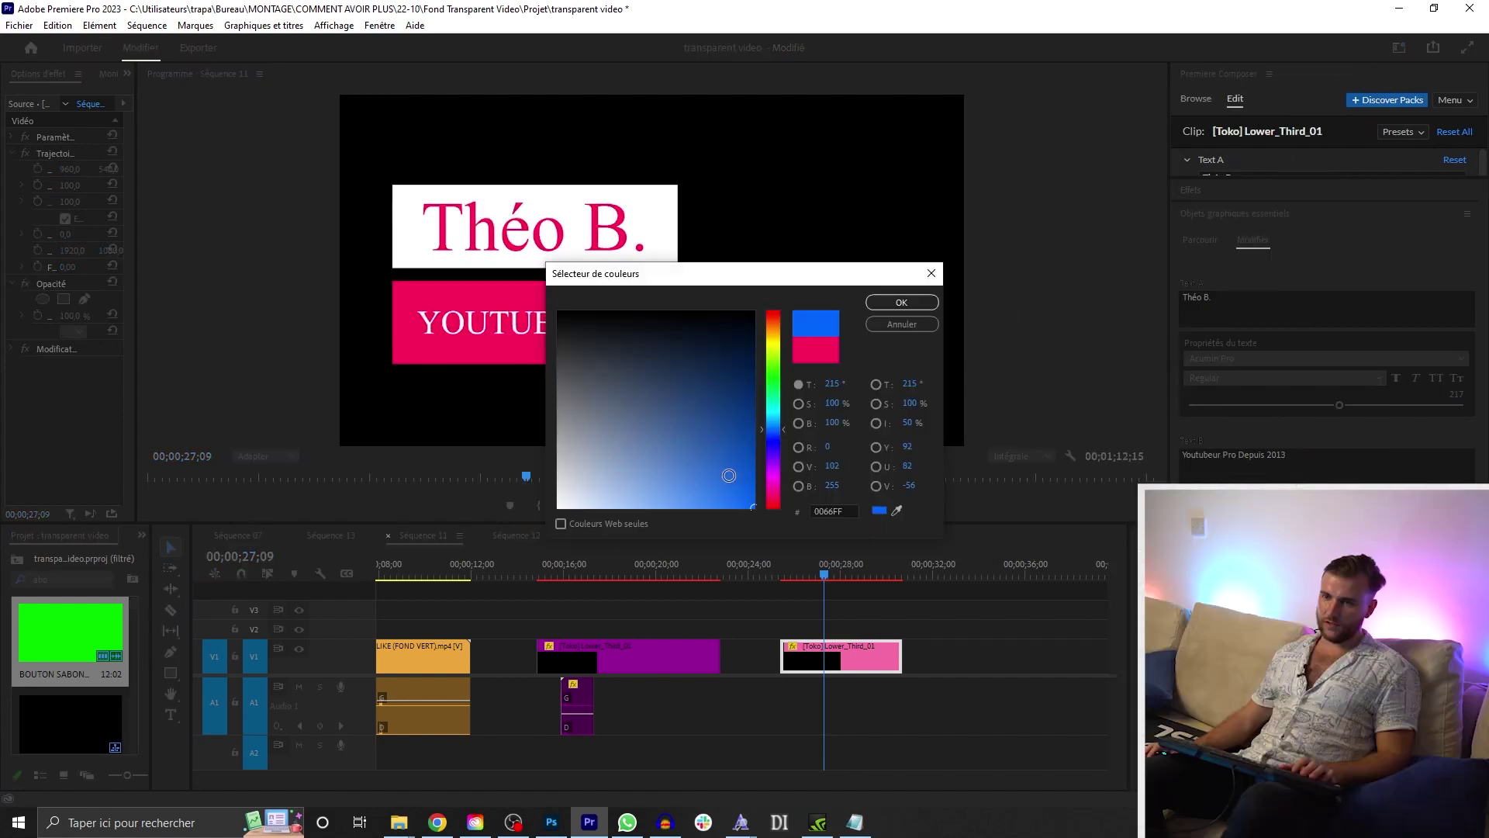
{"action": "left_click", "coordinate": [898, 302]}
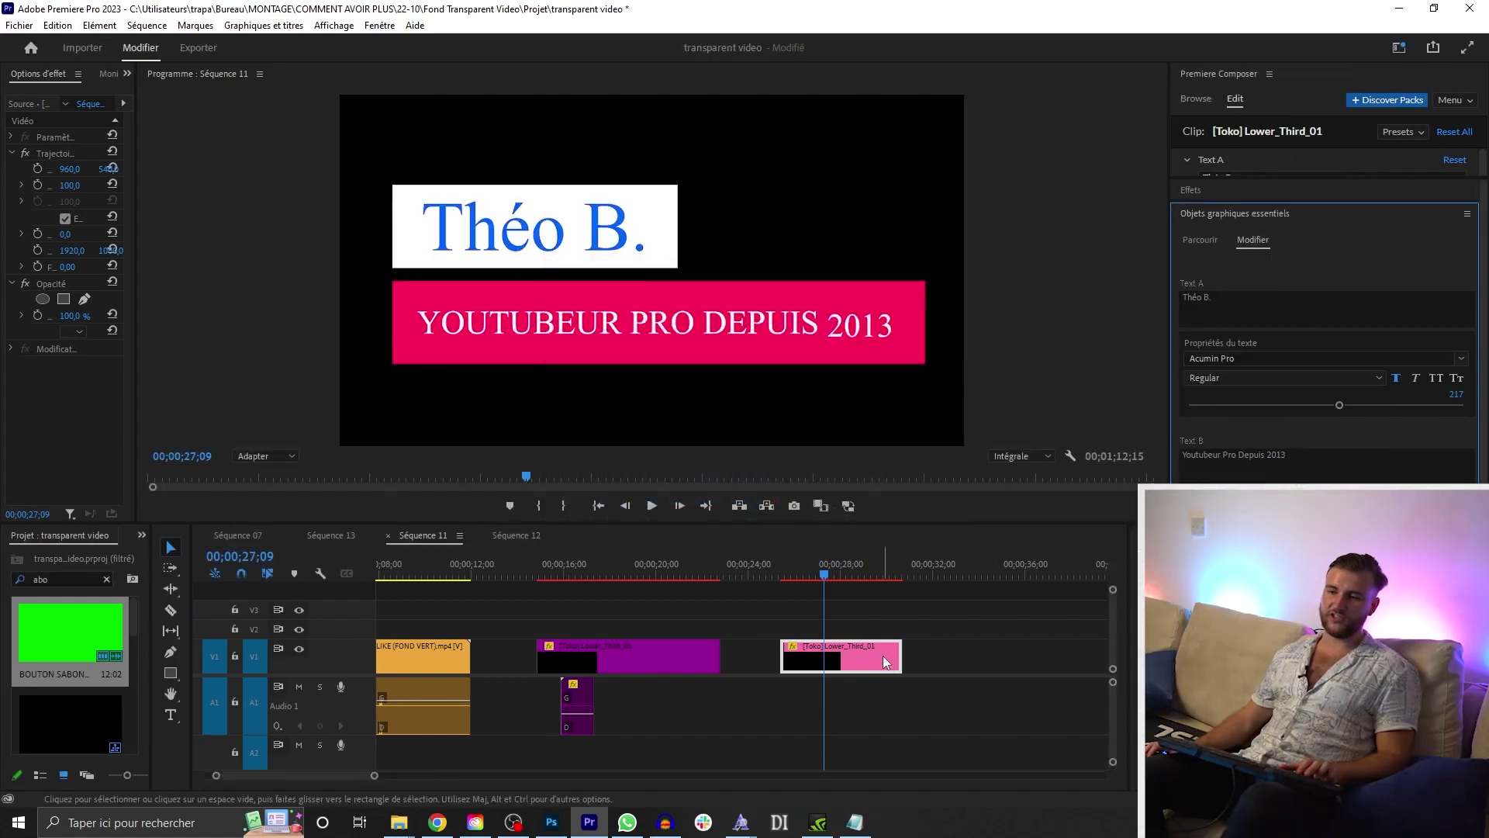
- Compare the new lower third with the finished blue and white one, and remove the [Toko] Lower_Third_01 clip from the sequence
{"action": "left_click", "coordinate": [544, 571]}
{"action": "left_click_drag", "start_coordinate": [546, 573], "coordinate": [582, 571]}
{"action": "left_click", "coordinate": [619, 648]}
{"action": "left_click_drag", "start_coordinate": [720, 571], "coordinate": [845, 589]}
{"action": "left_click", "coordinate": [855, 656]}
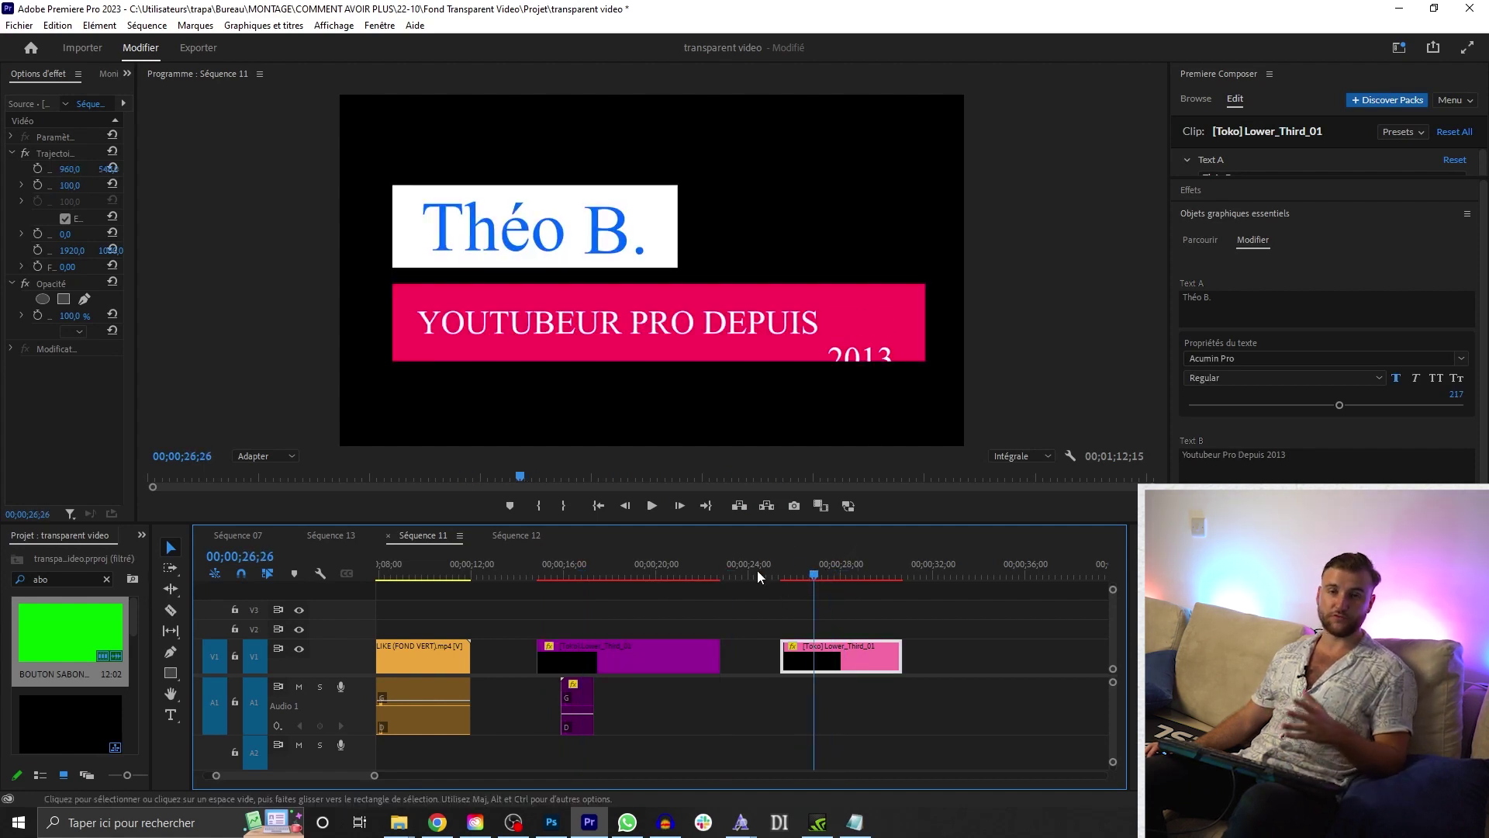
{"action": "left_click", "coordinate": [673, 570]}
{"action": "left_click_drag", "start_coordinate": [673, 570], "coordinate": [666, 574]}
{"action": "left_click", "coordinate": [676, 656]}
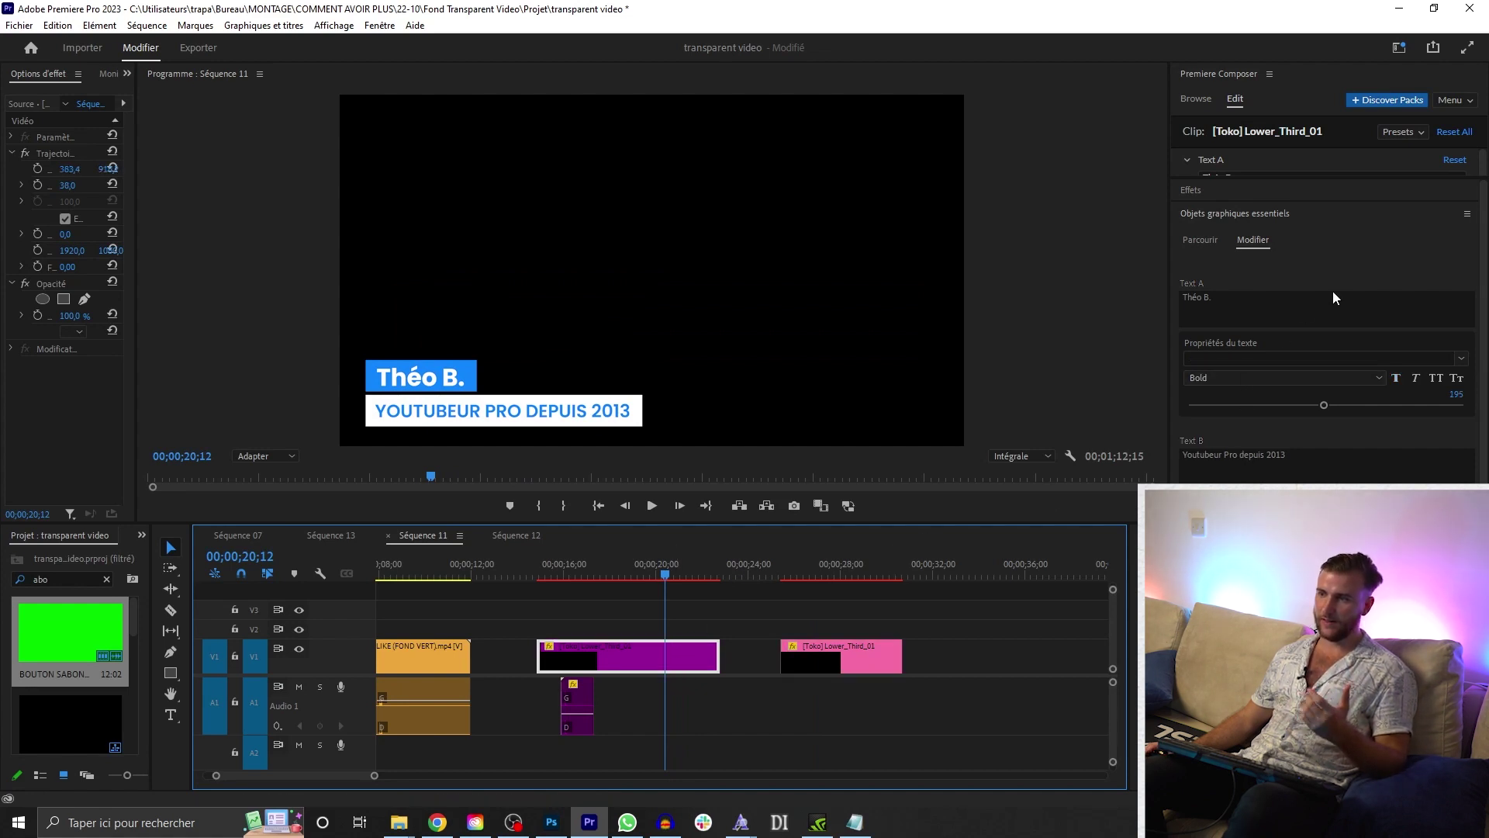
{"action": "scroll", "coordinate": [1333, 291], "scroll_direction": "down", "scroll_amount": 2}
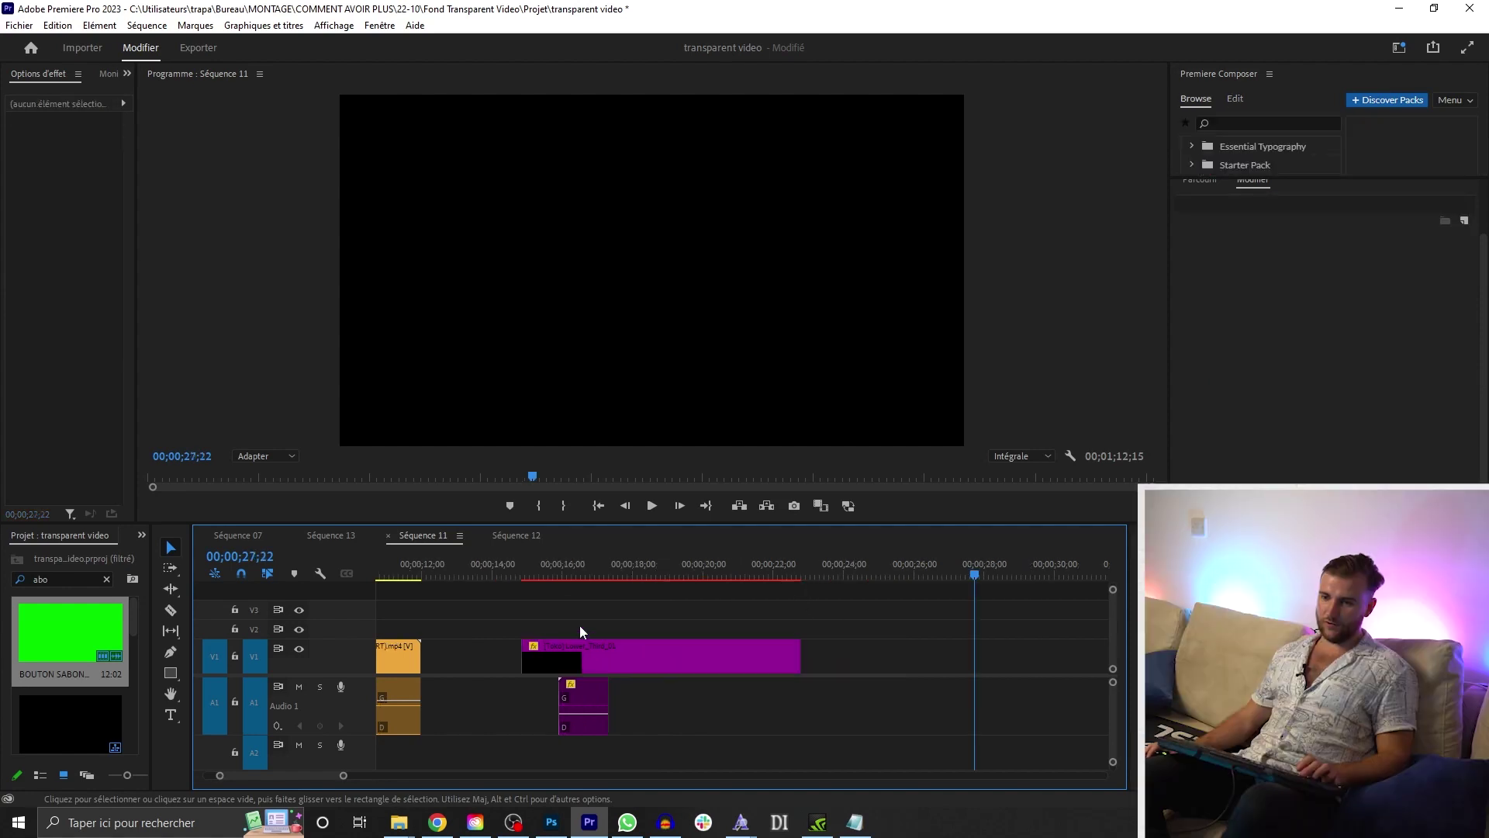
- Play the finished lower third from its start to check its entrance animation together with its sound effect
{"action": "left_click", "coordinate": [536, 573]}
{"action": "scroll", "coordinate": [581, 644], "scroll_direction": "up", "scroll_amount": 3}
{"action": "key", "text": "space"}
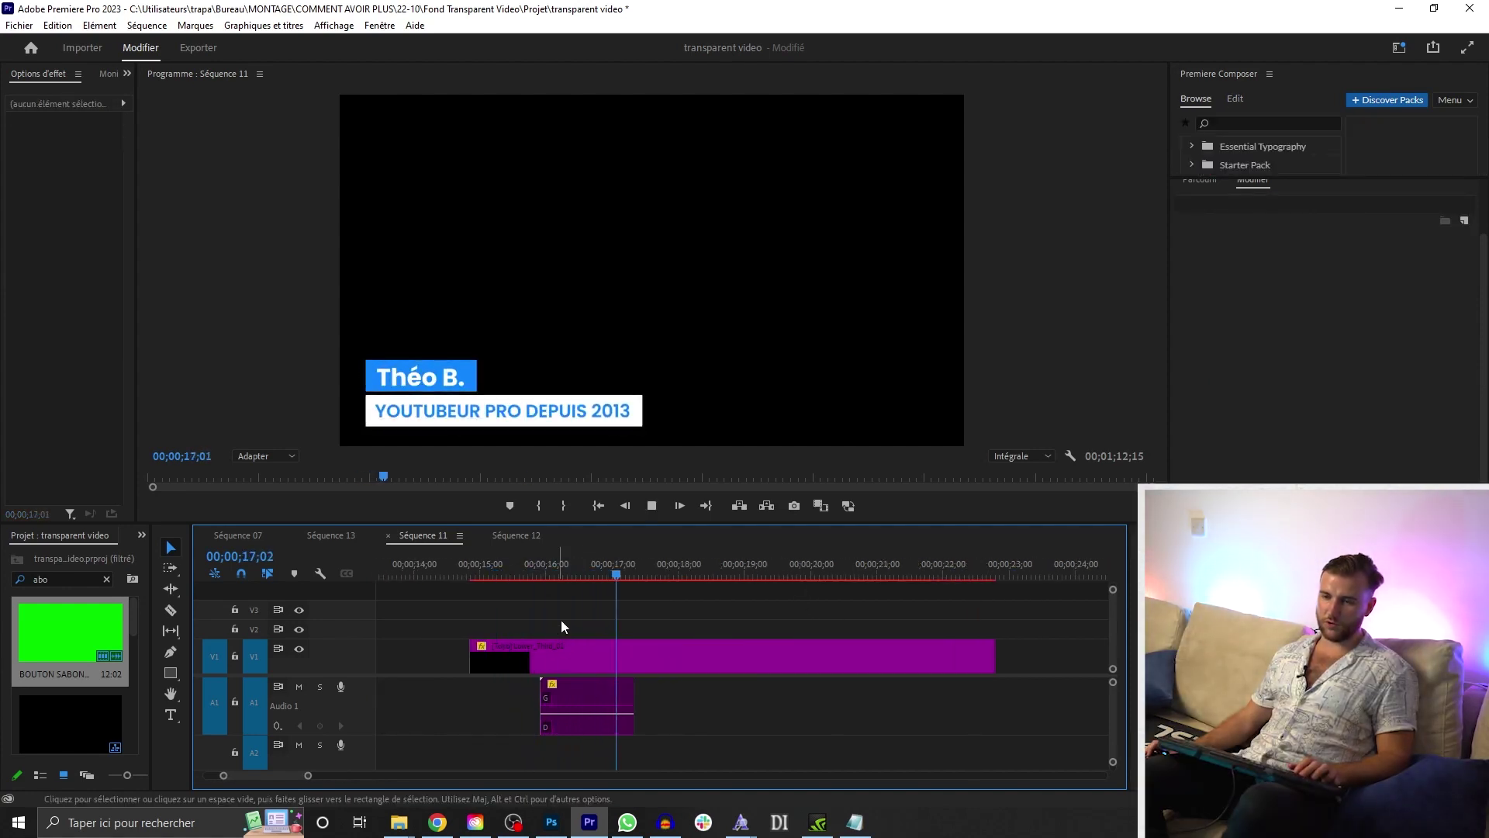
{"action": "key", "text": "space"}
{"action": "scroll", "coordinate": [598, 614], "scroll_direction": "down", "scroll_amount": 3}
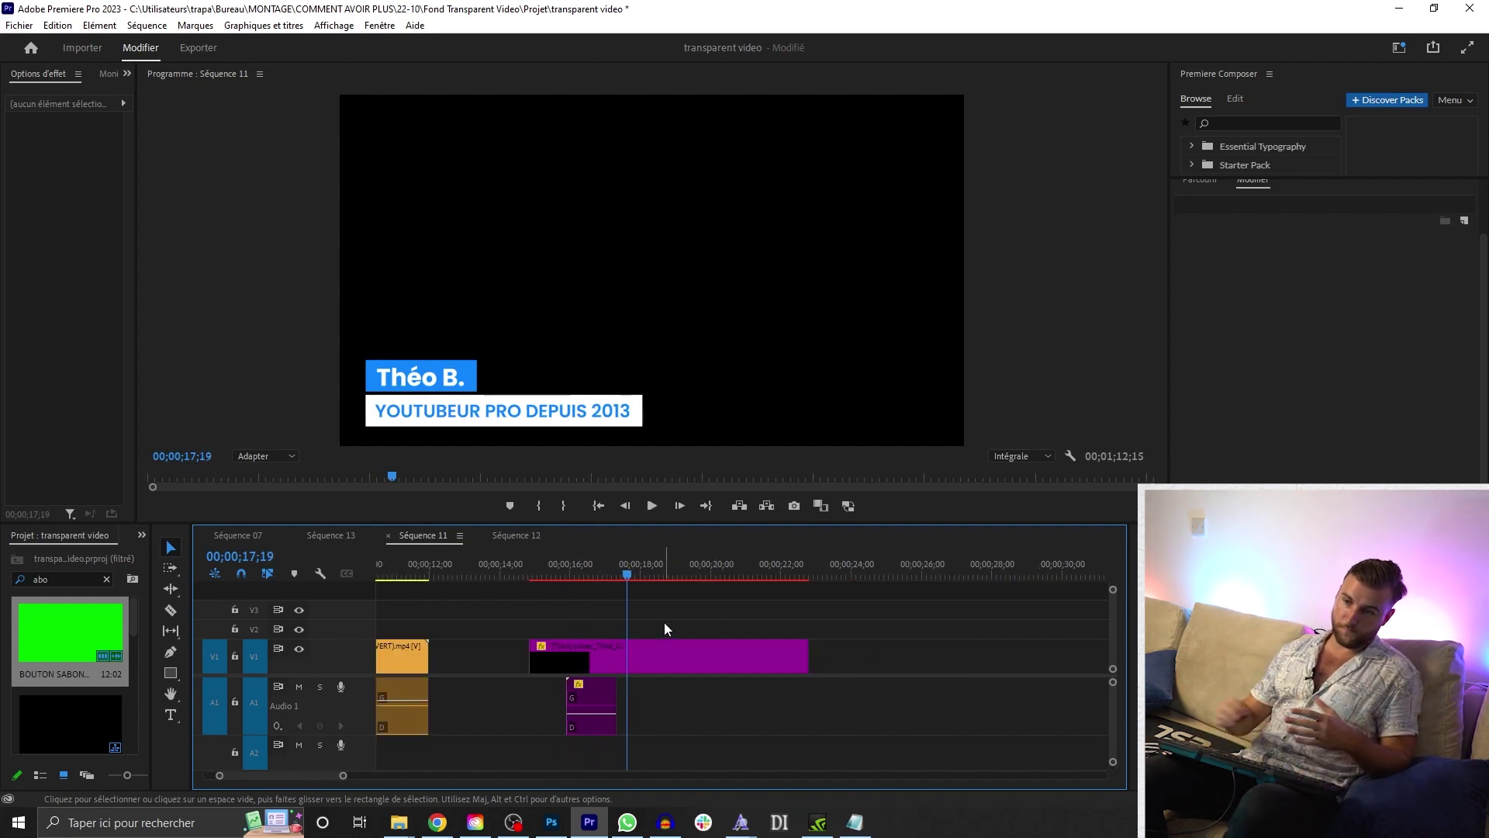
- Examine the lower third's title and sound effect clips, scrubbing through the section where they overlap
{"action": "left_click", "coordinate": [594, 644]}
{"action": "left_click", "coordinate": [575, 621]}
{"action": "left_click", "coordinate": [594, 654], "text": "alt"}
{"action": "left_click", "coordinate": [927, 624]}
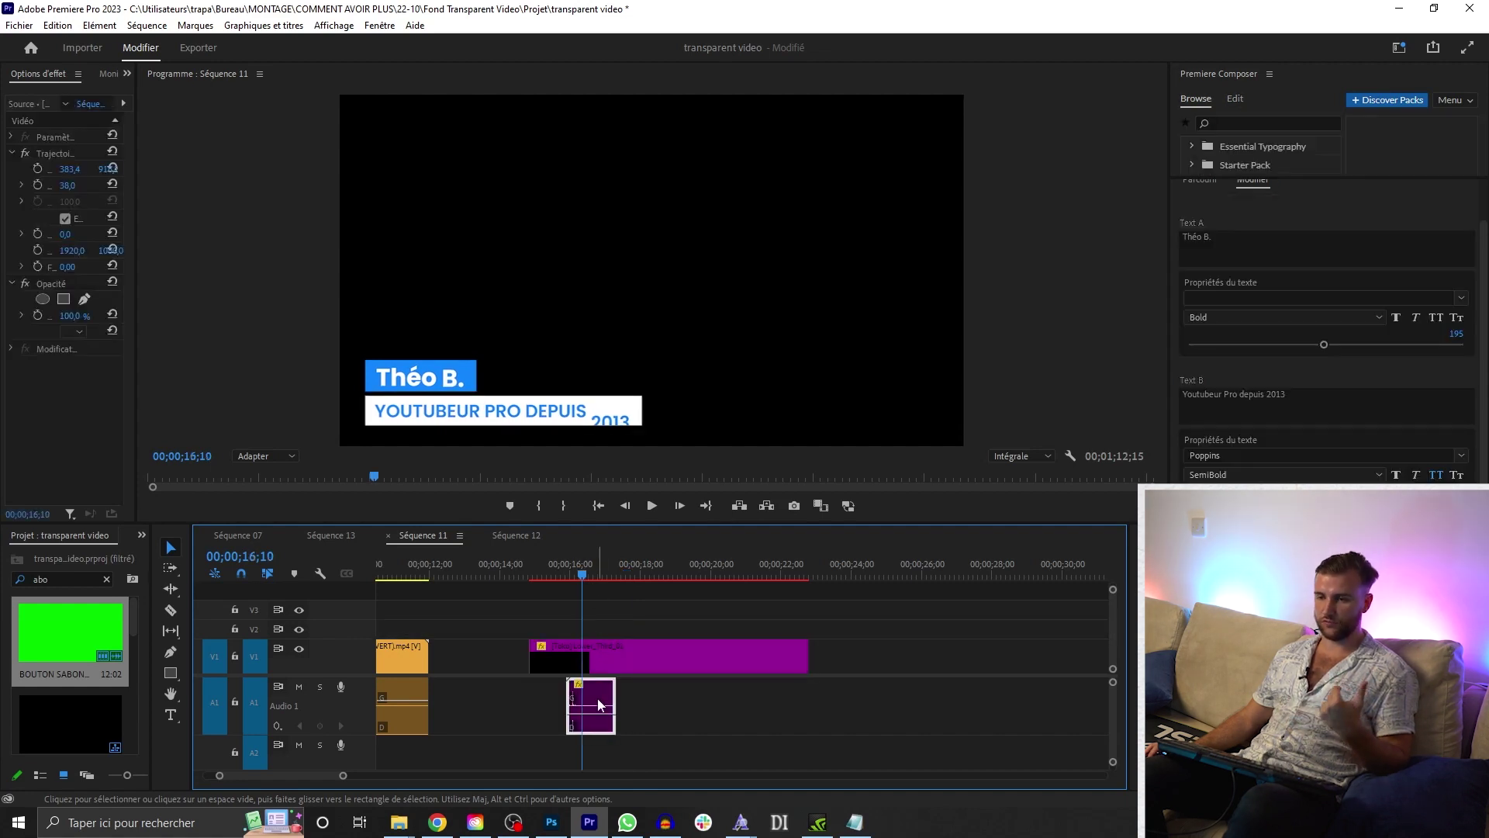
{"action": "key", "text": "minus"}
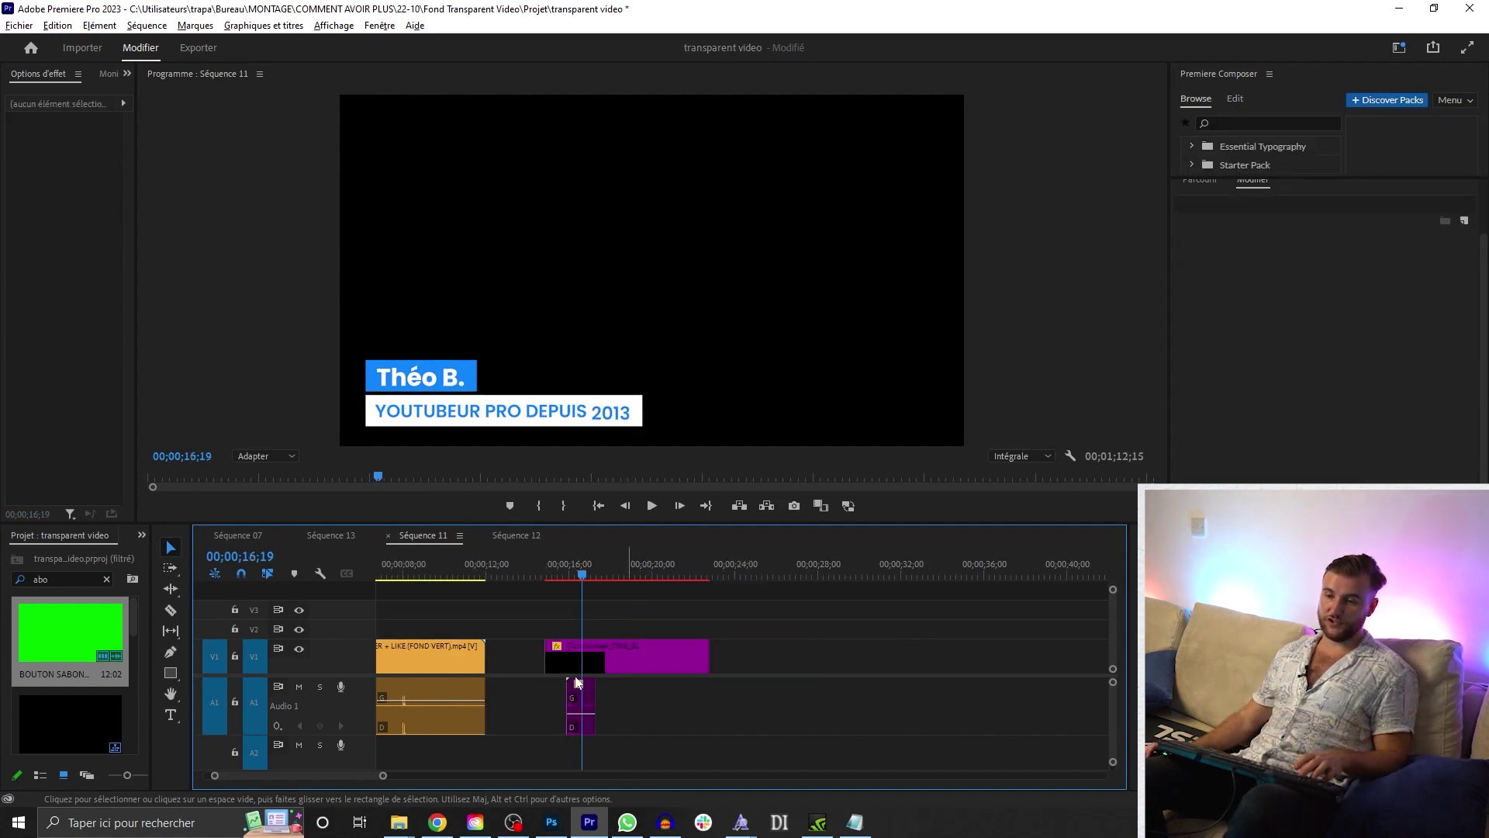
{"action": "key", "text": "equal"}
{"action": "left_click", "coordinate": [593, 574]}
{"action": "left_click_drag", "start_coordinate": [594, 574], "coordinate": [616, 574]}
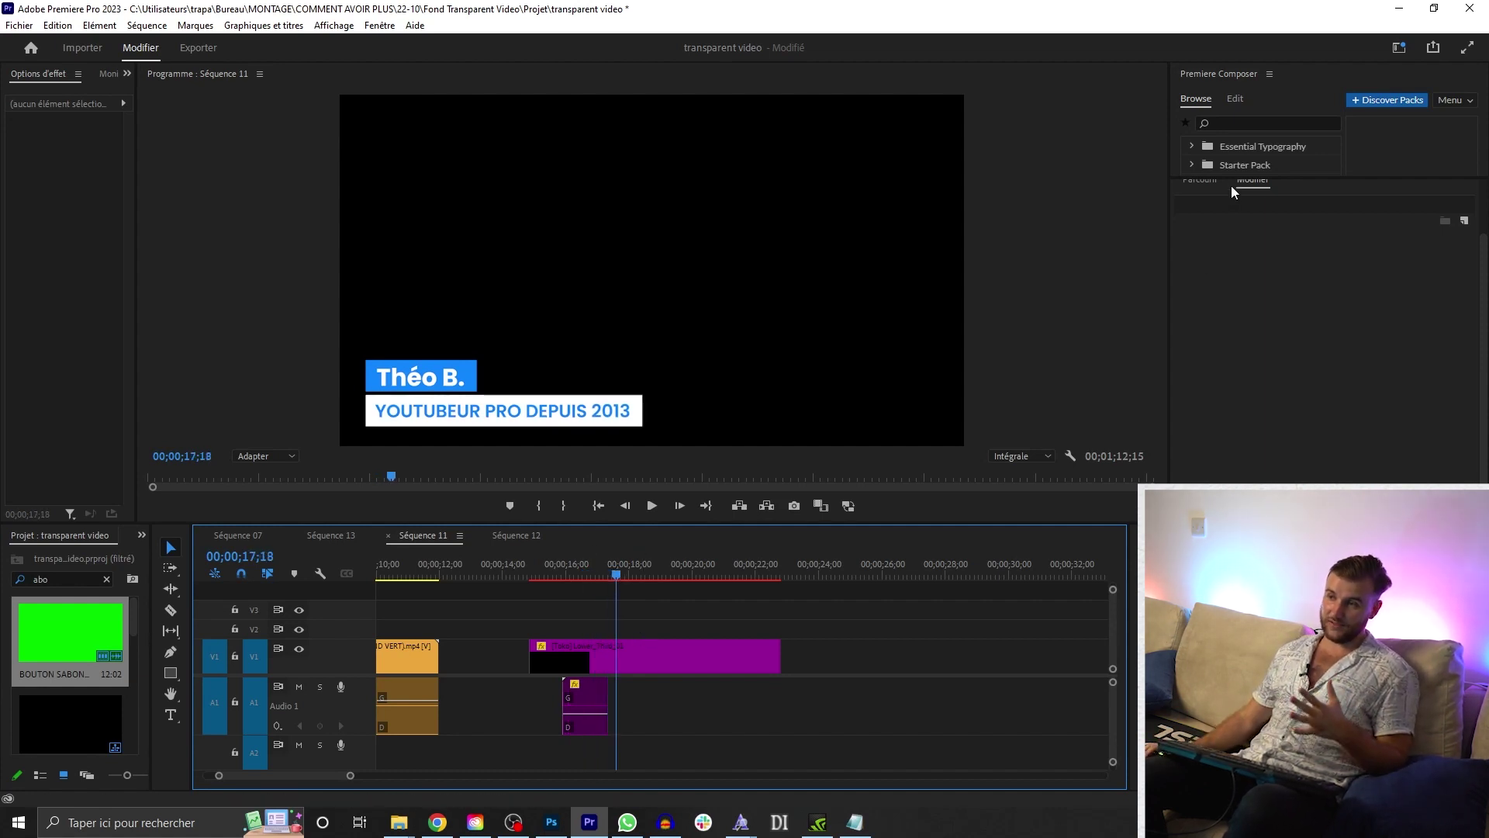
- Add the [Toko] Lower_Third_04 template to track V1 after the existing lower third
{"action": "left_click", "coordinate": [1201, 180]}
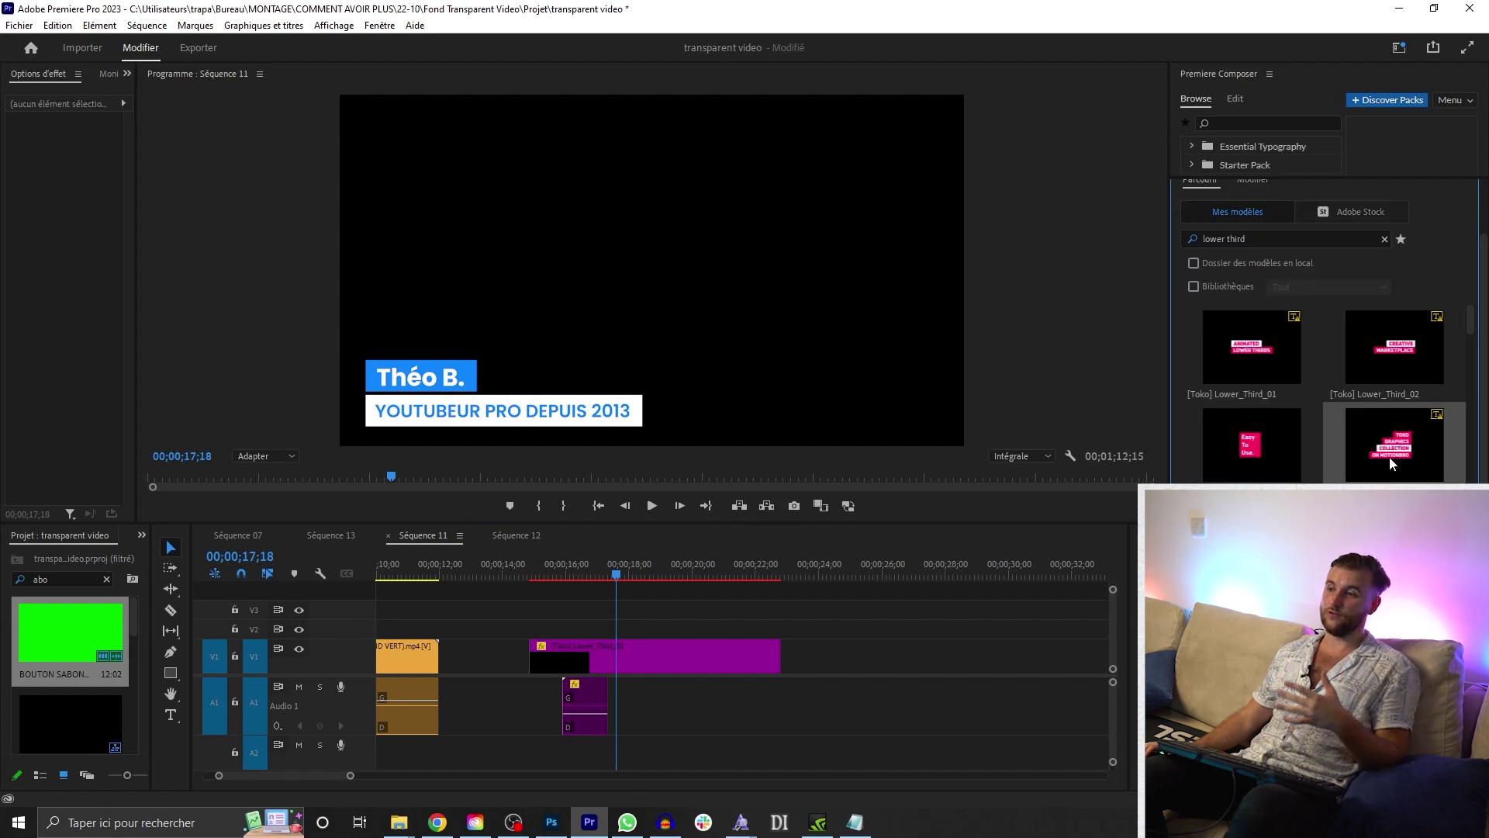
{"action": "left_click_drag", "start_coordinate": [1394, 444], "coordinate": [849, 661]}
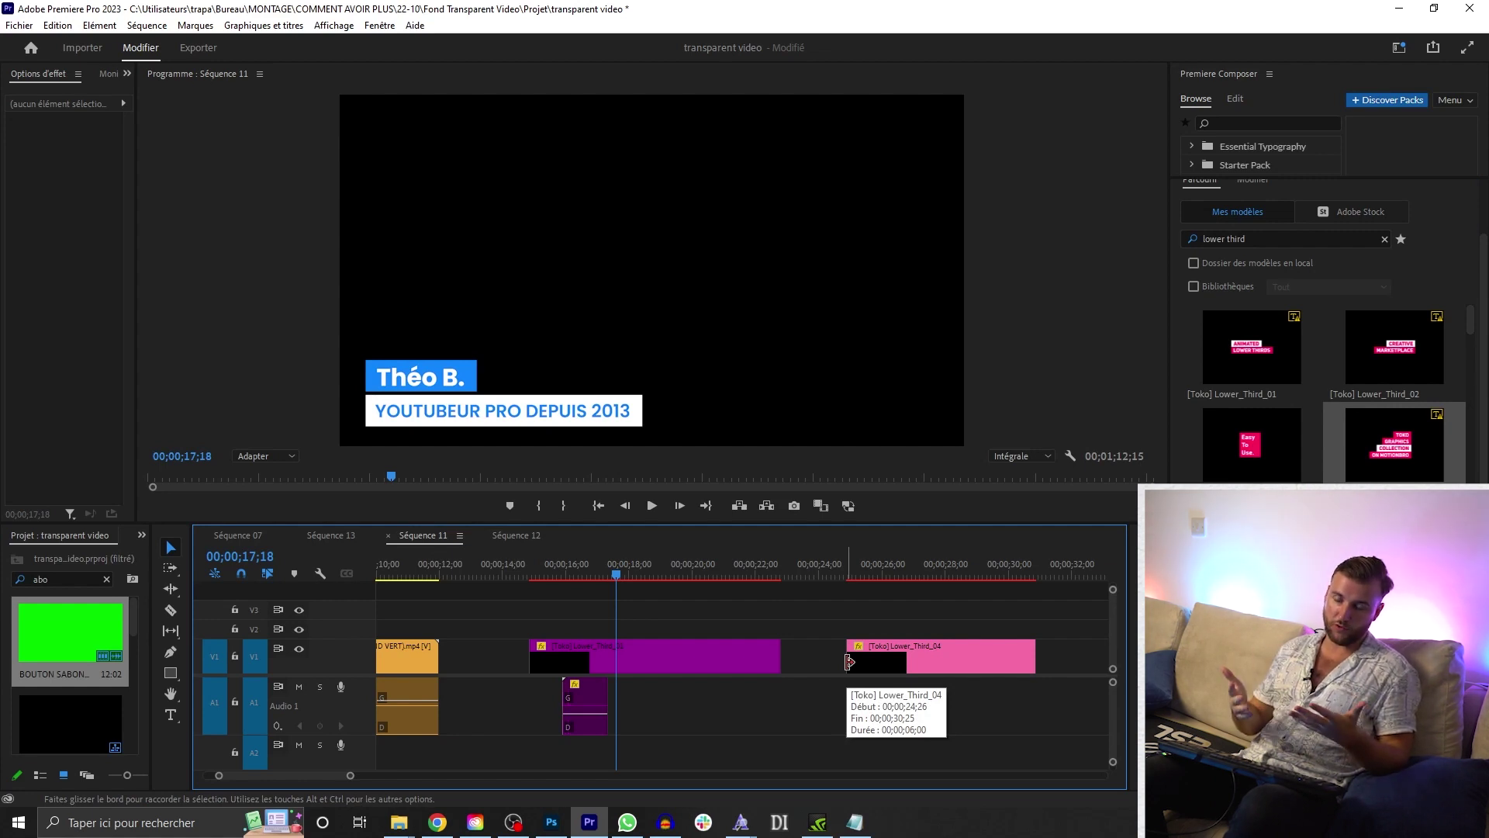
- Set [Toko] Lower_Third_04's first three text lines to "cets", "litteralement" and "un enfer", scale the clip to 61 and set its horizontal position to 1297
{"action": "left_click_drag", "start_coordinate": [870, 591], "coordinate": [897, 583]}
{"action": "left_click", "coordinate": [940, 651]}
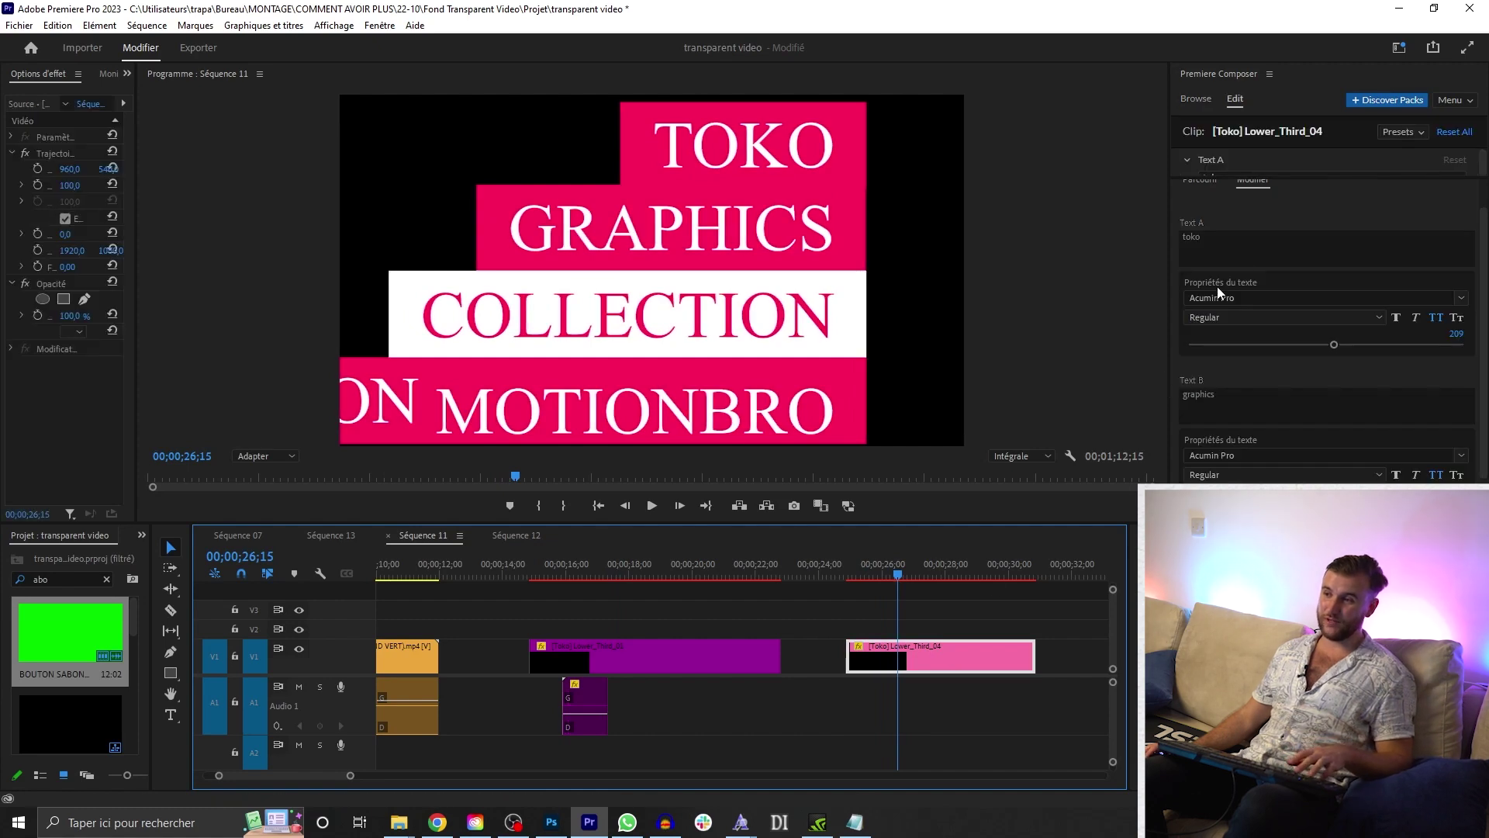
{"action": "left_click", "coordinate": [1241, 249]}
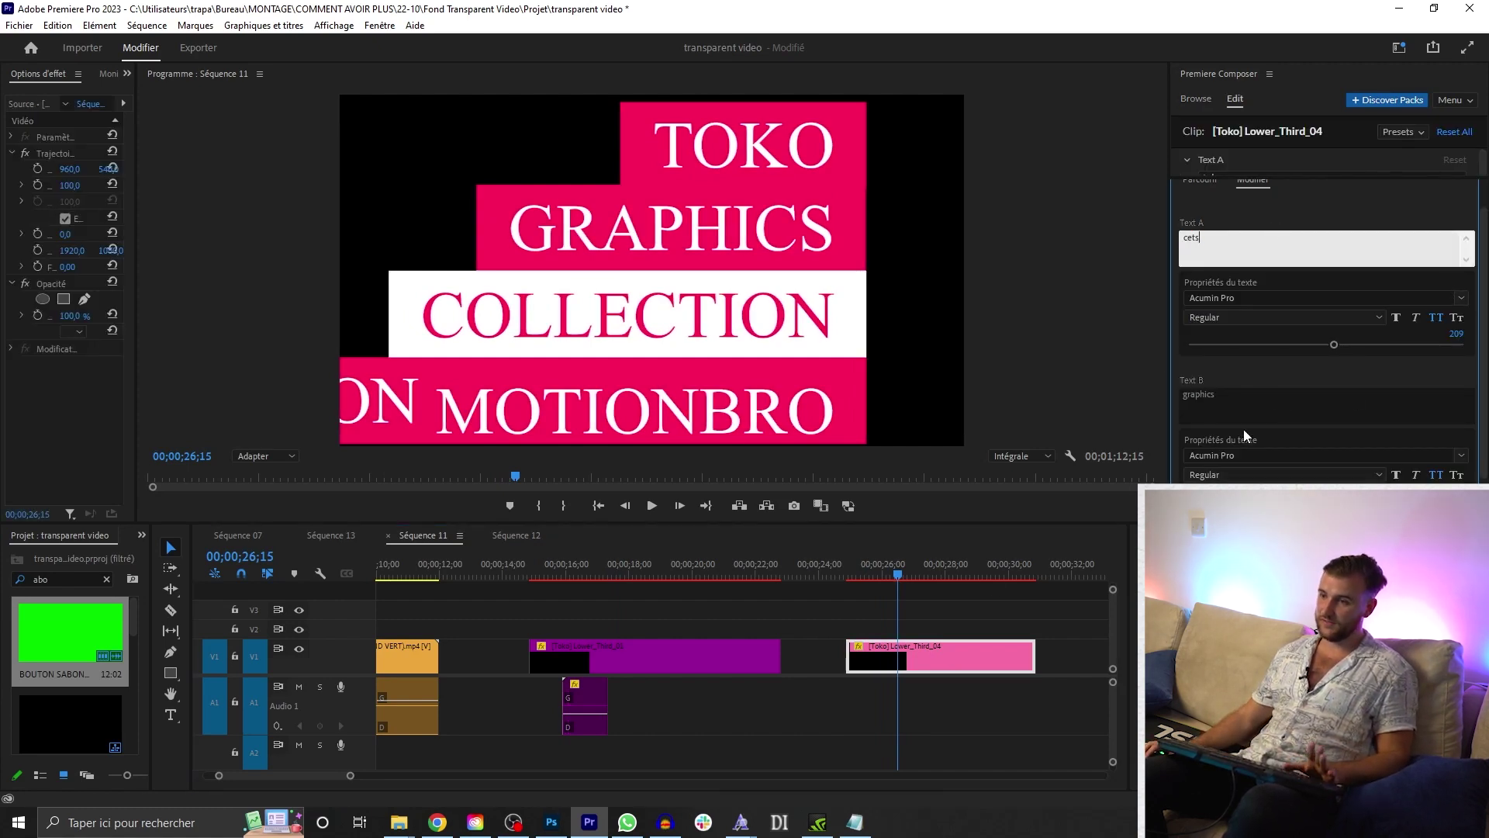
{"action": "left_click", "coordinate": [1241, 408]}
{"action": "type", "text": "litteralement"}
{"action": "left_click", "coordinate": [962, 652]}
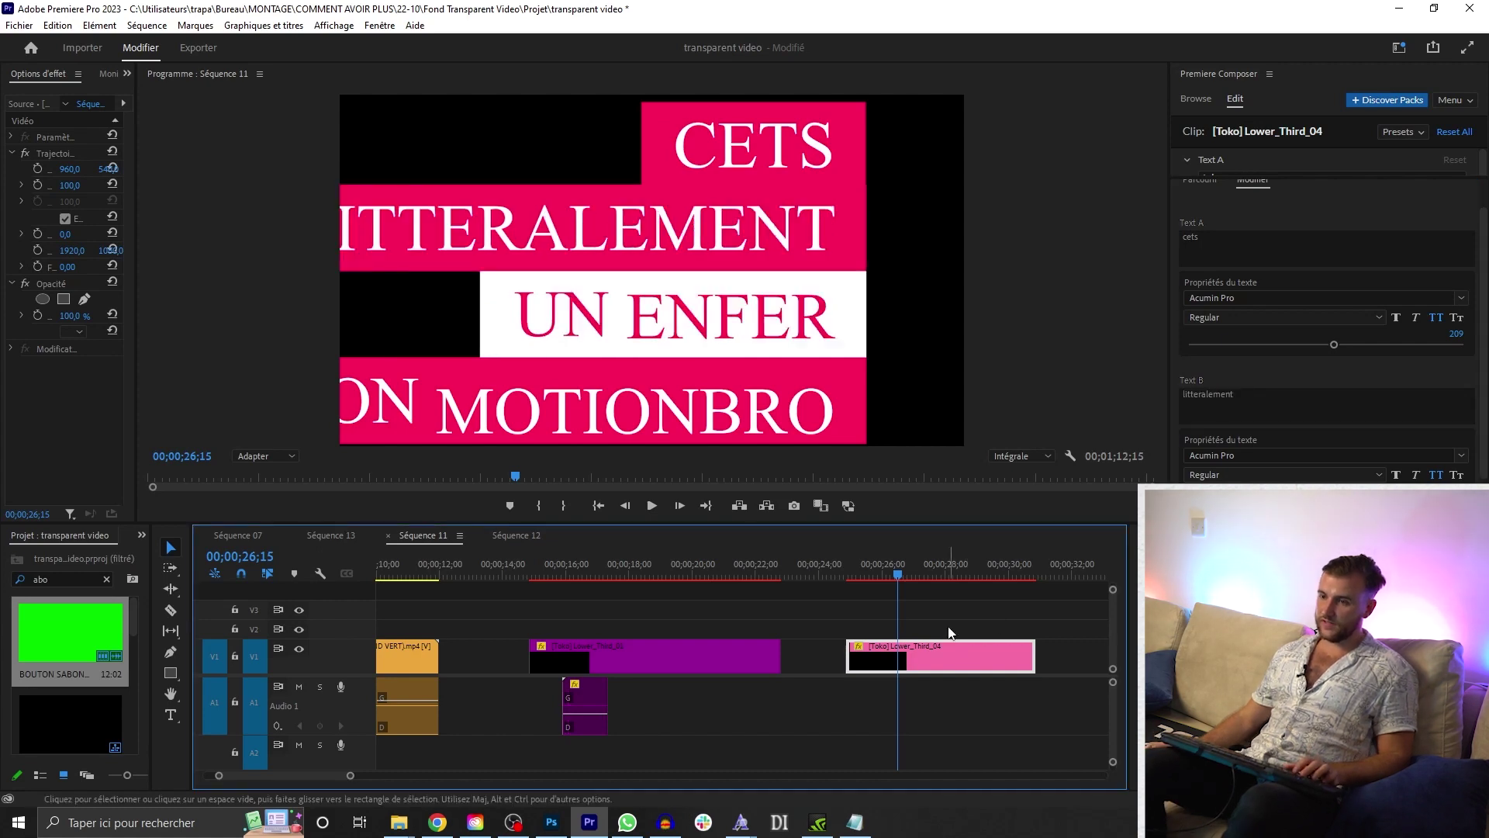
{"action": "left_click_drag", "start_coordinate": [89, 185], "coordinate": [175, 168]}
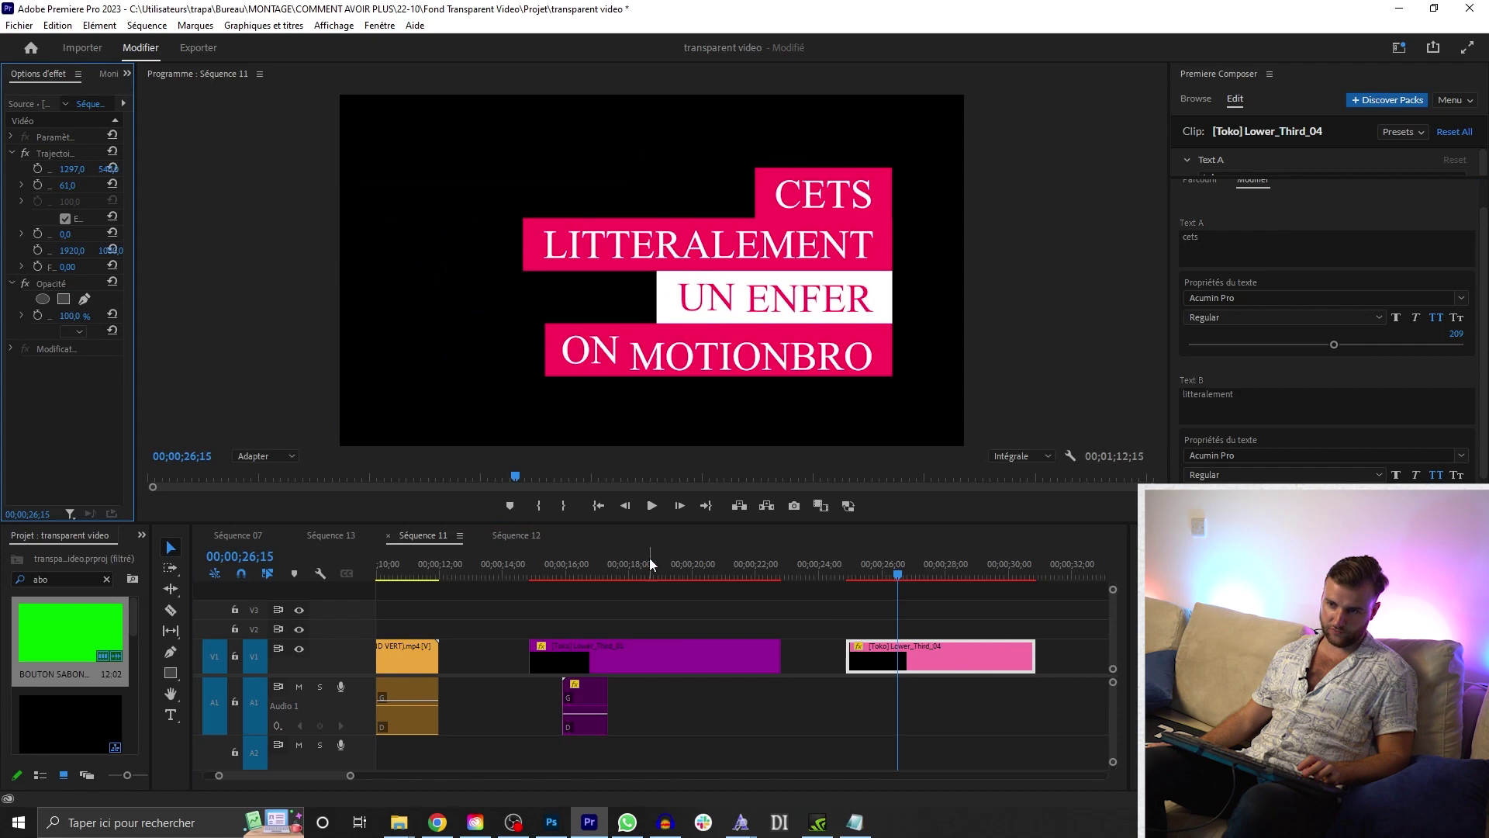
- Play the pink lower third from just before its start to check its entrance animation
{"action": "scroll", "coordinate": [932, 617], "scroll_direction": "up", "scroll_amount": 2}
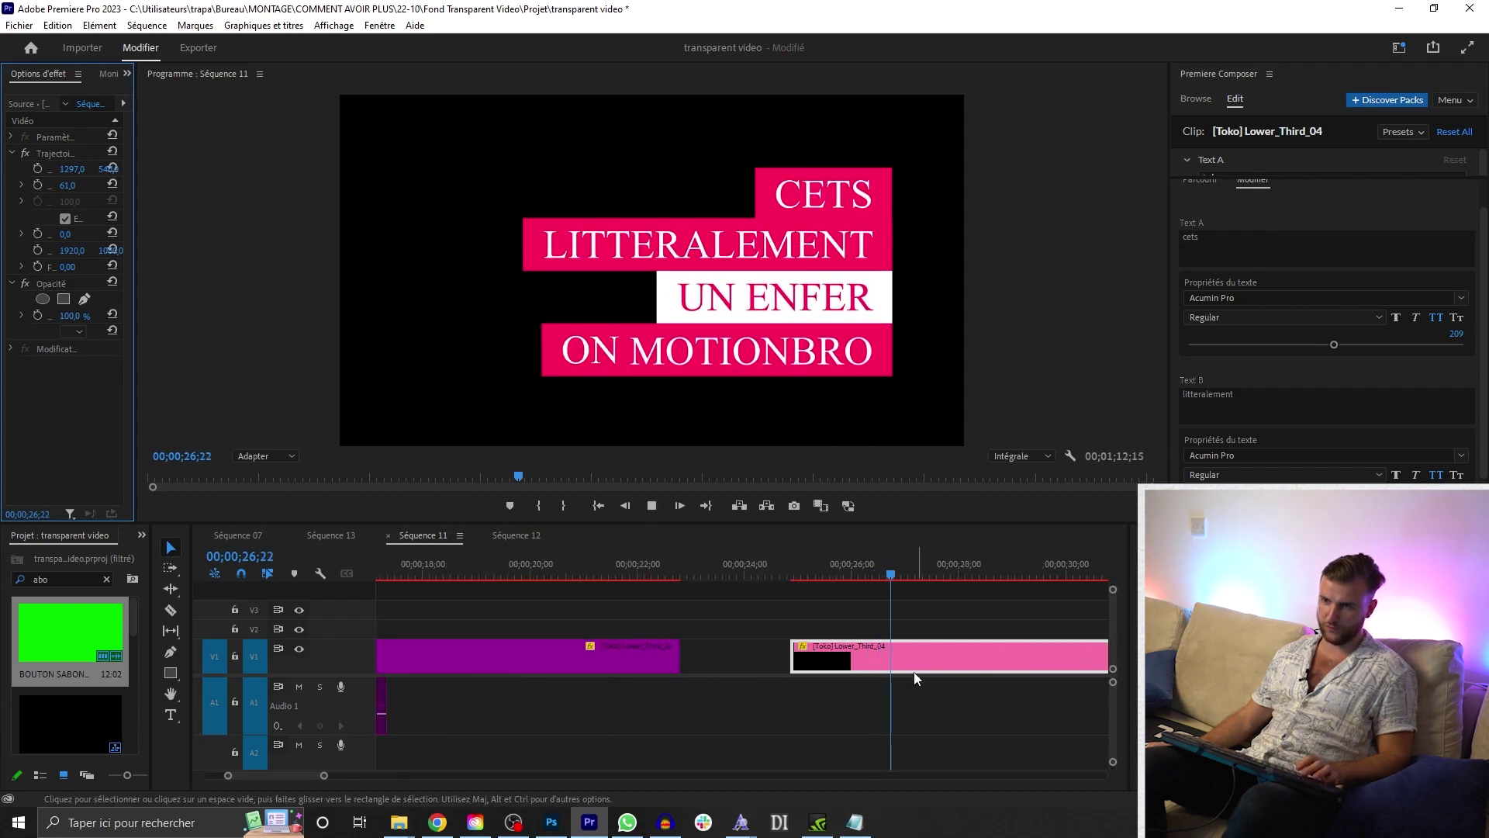
{"action": "scroll", "coordinate": [913, 659], "scroll_direction": "down", "scroll_amount": 2}
{"action": "left_click", "coordinate": [826, 568]}
{"action": "left_click", "coordinate": [846, 610]}
{"action": "scroll", "coordinate": [850, 613], "scroll_direction": "up", "scroll_amount": 2}
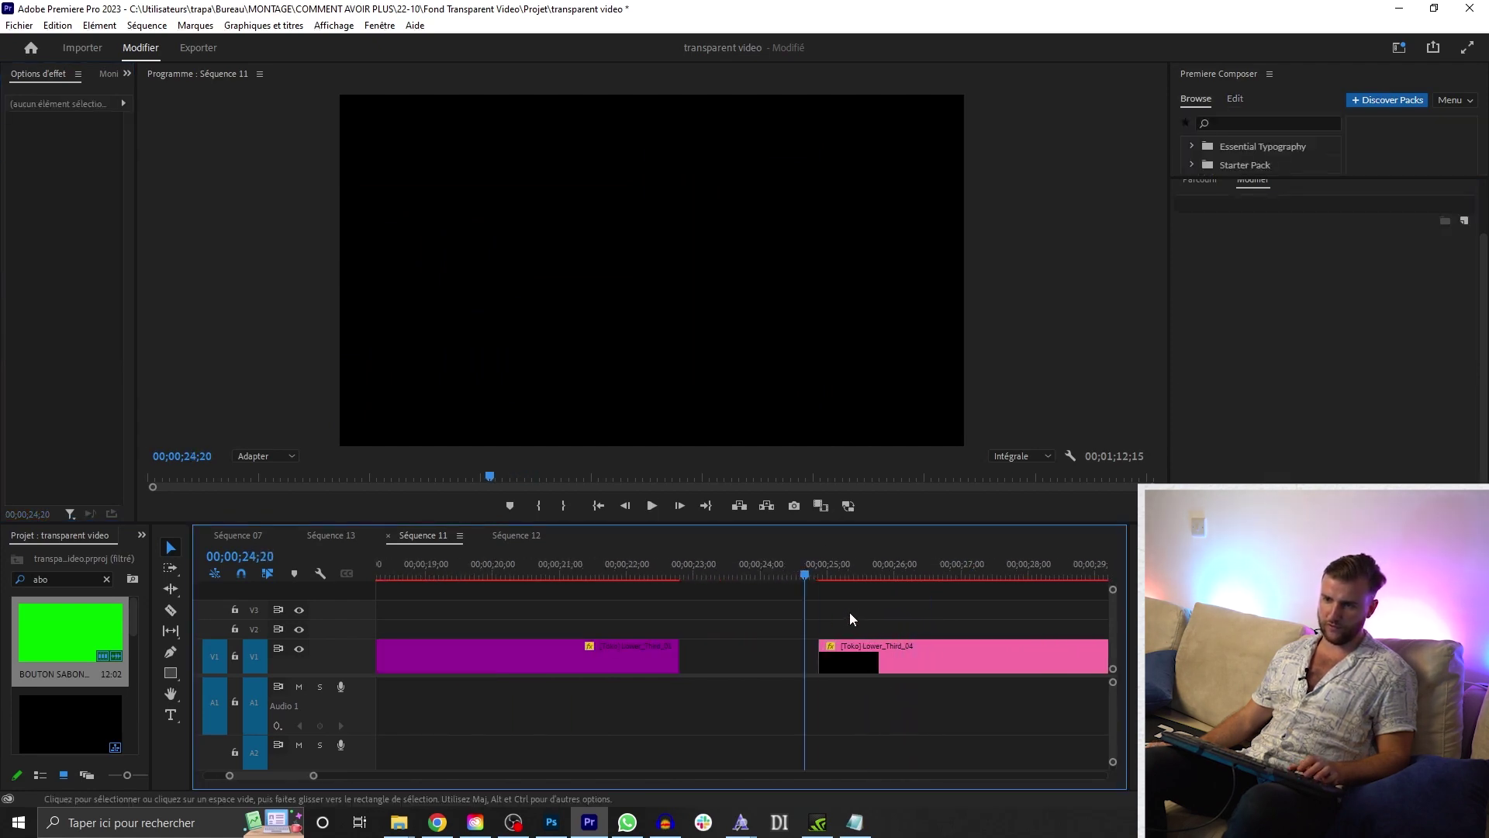
{"action": "scroll", "coordinate": [849, 612], "scroll_direction": "down", "scroll_amount": 1}
{"action": "key", "text": "space"}
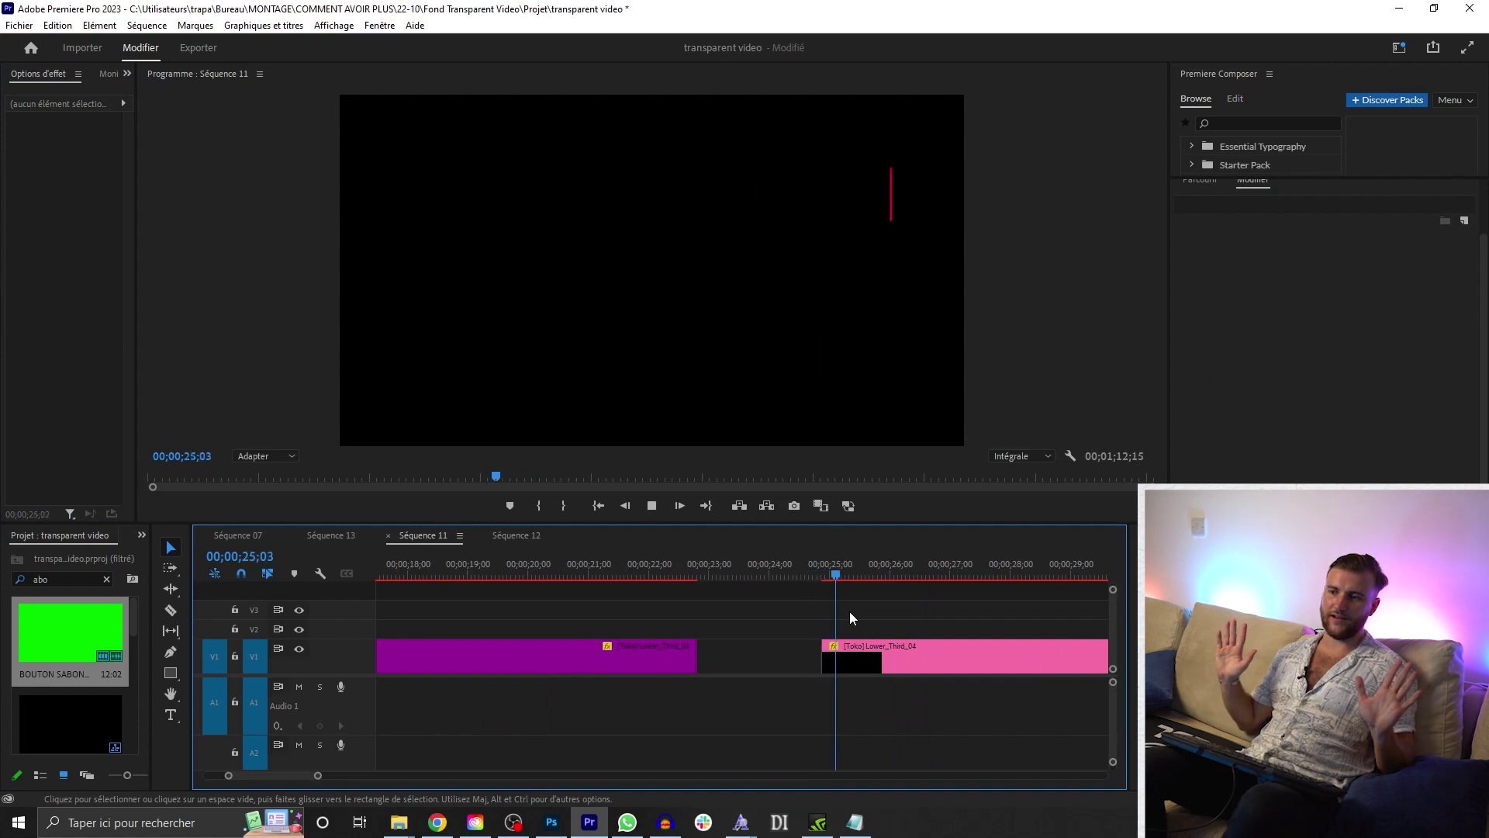
{"action": "key", "text": "space"}
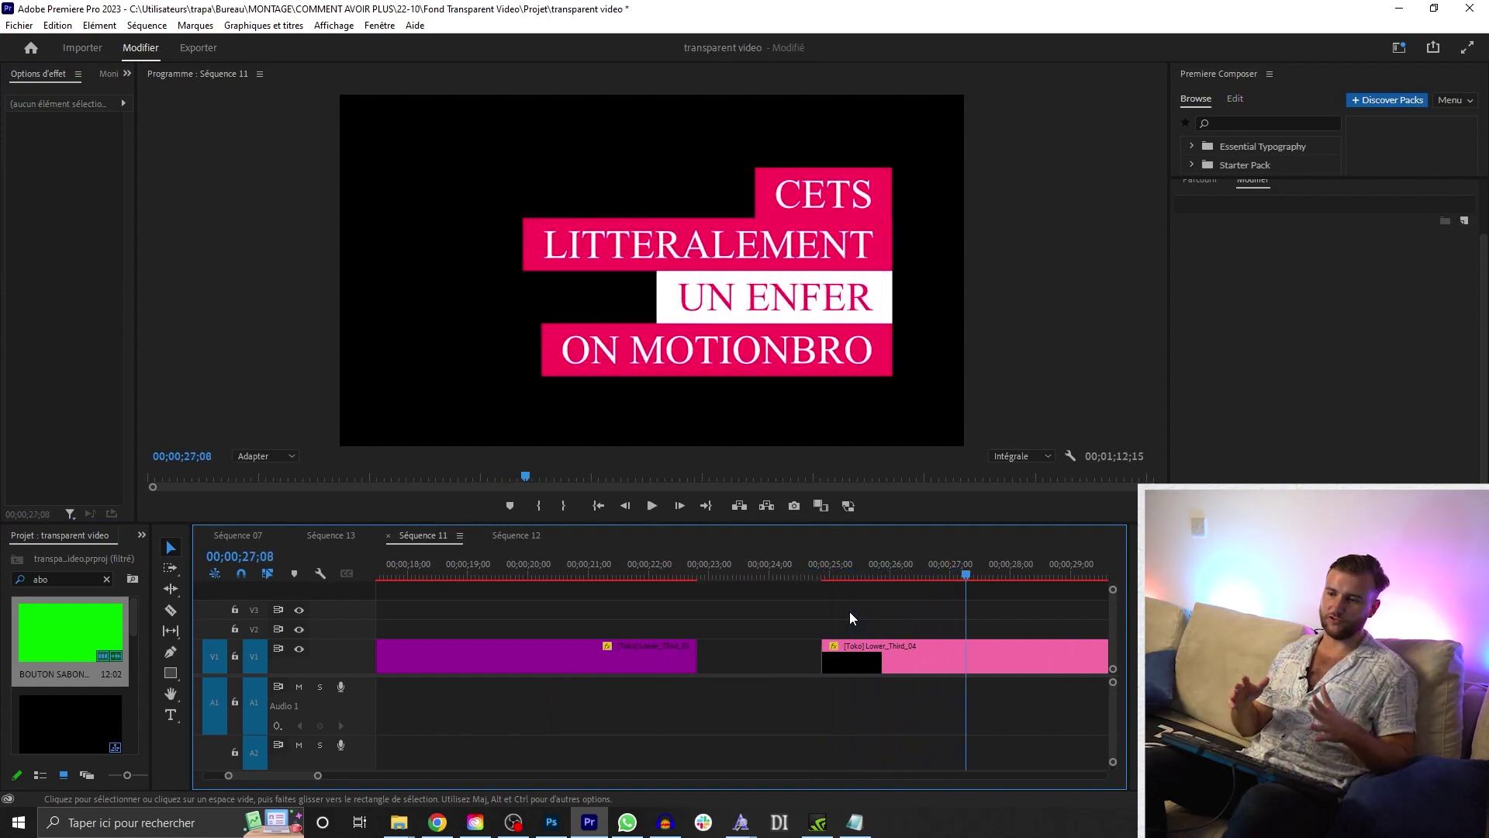
- Delete the [Toko] Lower_Third_04 clip from the sequence
{"action": "key", "text": "d"}
{"action": "key", "text": "minus"}
{"action": "left_click", "coordinate": [945, 575]}
{"action": "scroll", "coordinate": [1248, 392], "scroll_direction": "down", "scroll_amount": 1}
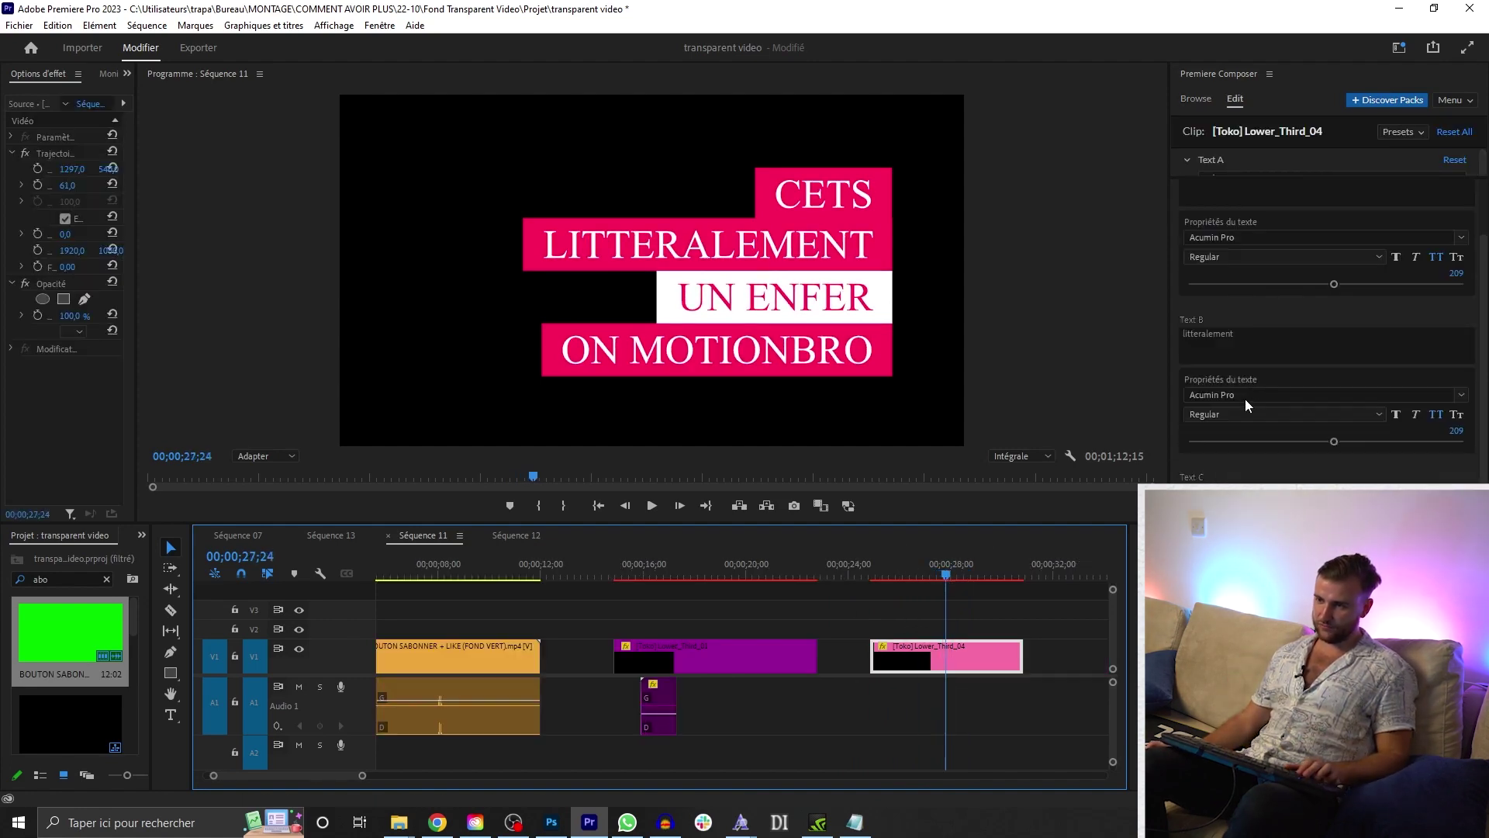
{"action": "key", "text": "Delete"}
- Copy the blue and white lower third together with its sound effect and paste both into a new sequence
{"action": "left_click", "coordinate": [654, 574]}
{"action": "left_click", "coordinate": [621, 574]}
{"action": "left_click_drag", "start_coordinate": [728, 607], "coordinate": [631, 709]}
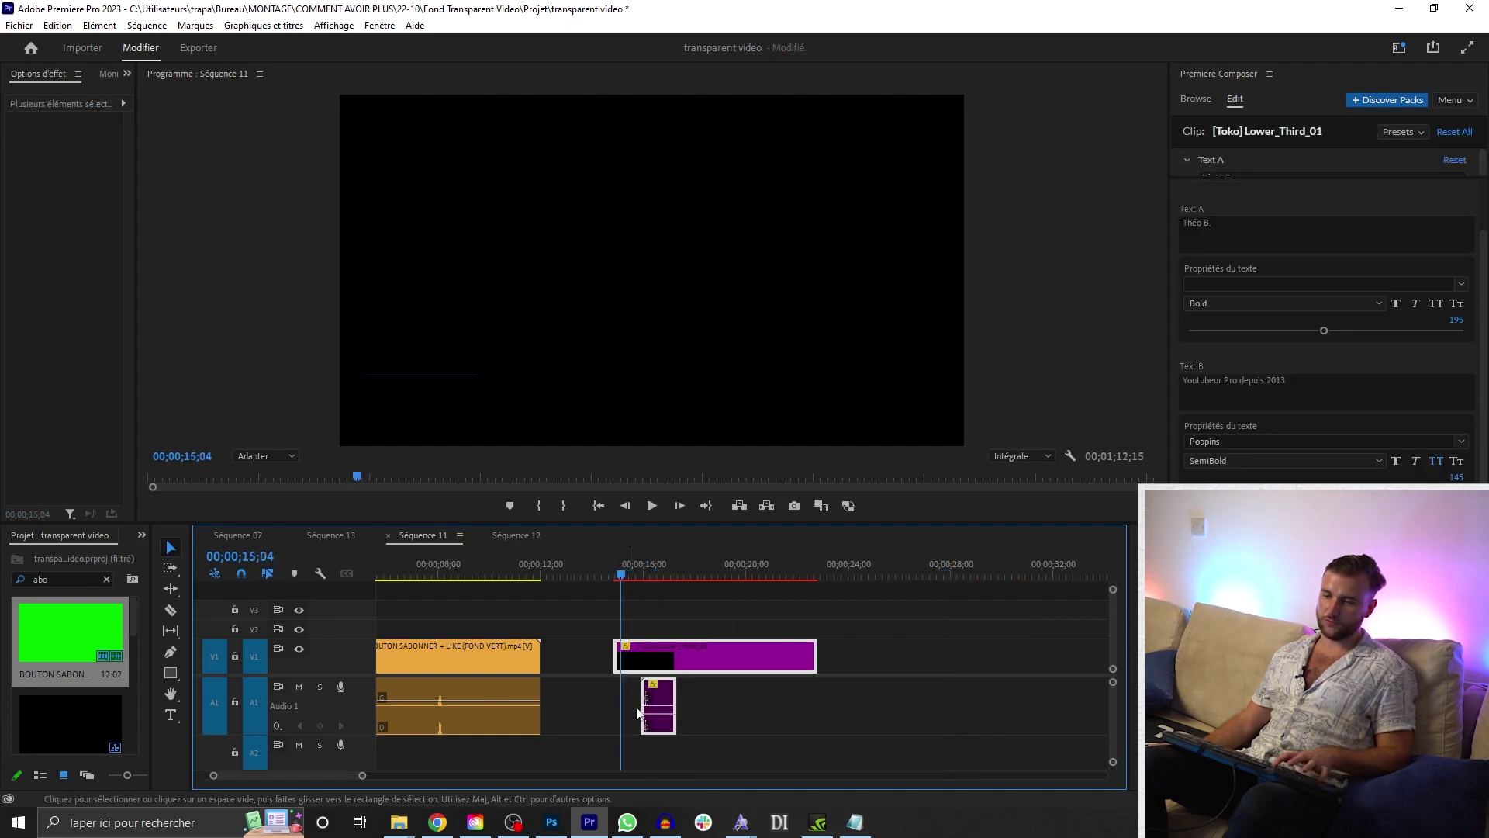
{"action": "key", "text": "ctrl+c"}
{"action": "key", "text": "ctrl+n"}
{"action": "key", "text": "Return"}
{"action": "key", "text": "ctrl+v"}
- Play the pasted lower third from the start and trim the end of its title clip so the sequence lasts 00;00;07;19
{"action": "left_click", "coordinate": [495, 654]}
{"action": "key", "text": "Home"}
{"action": "scroll", "coordinate": [435, 721], "scroll_direction": "up", "scroll_amount": 3}
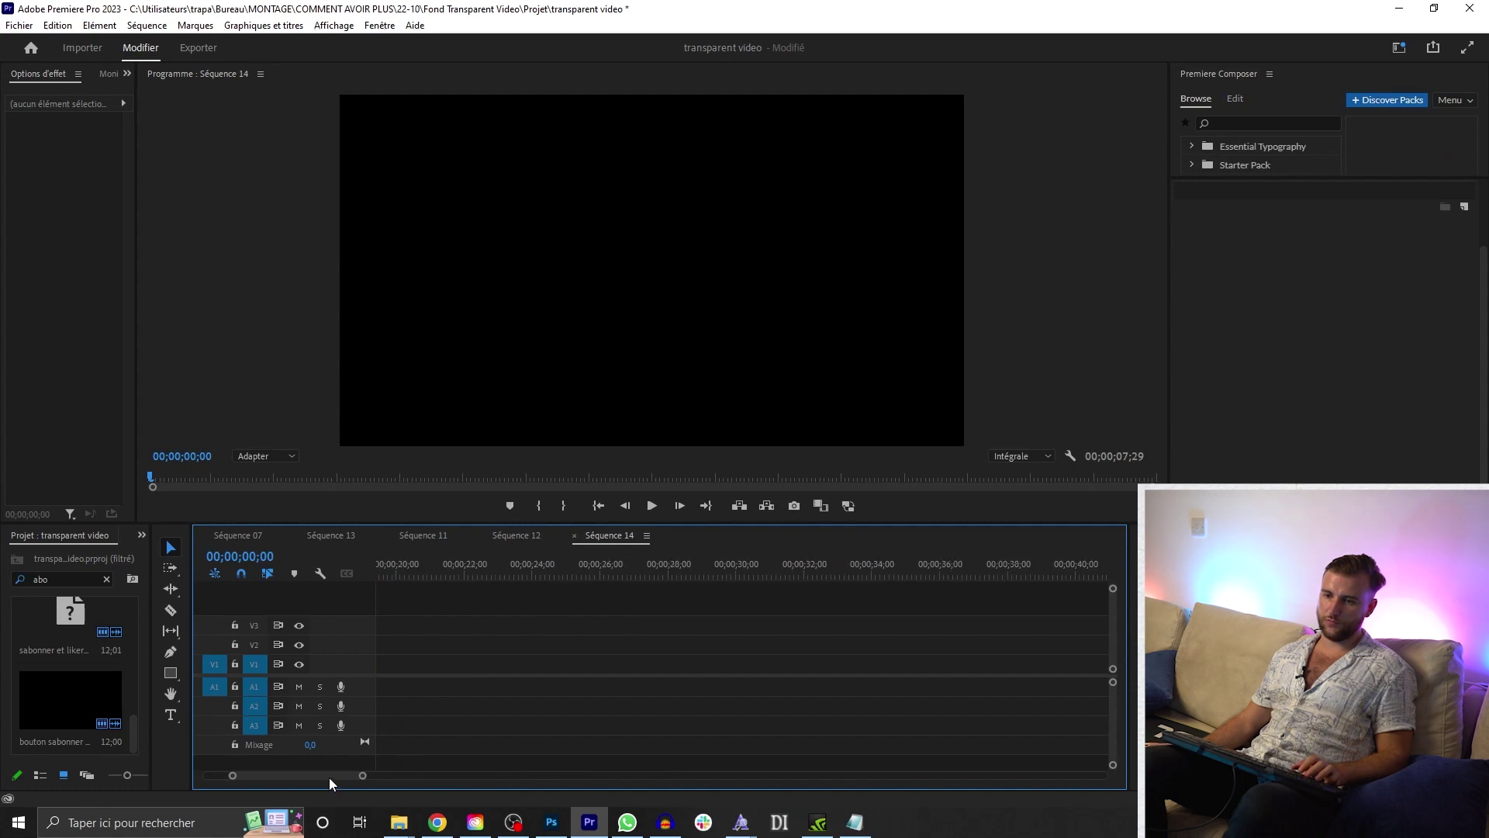
{"action": "scroll", "coordinate": [328, 777], "scroll_direction": "up", "scroll_amount": 3}
{"action": "key", "text": "space"}
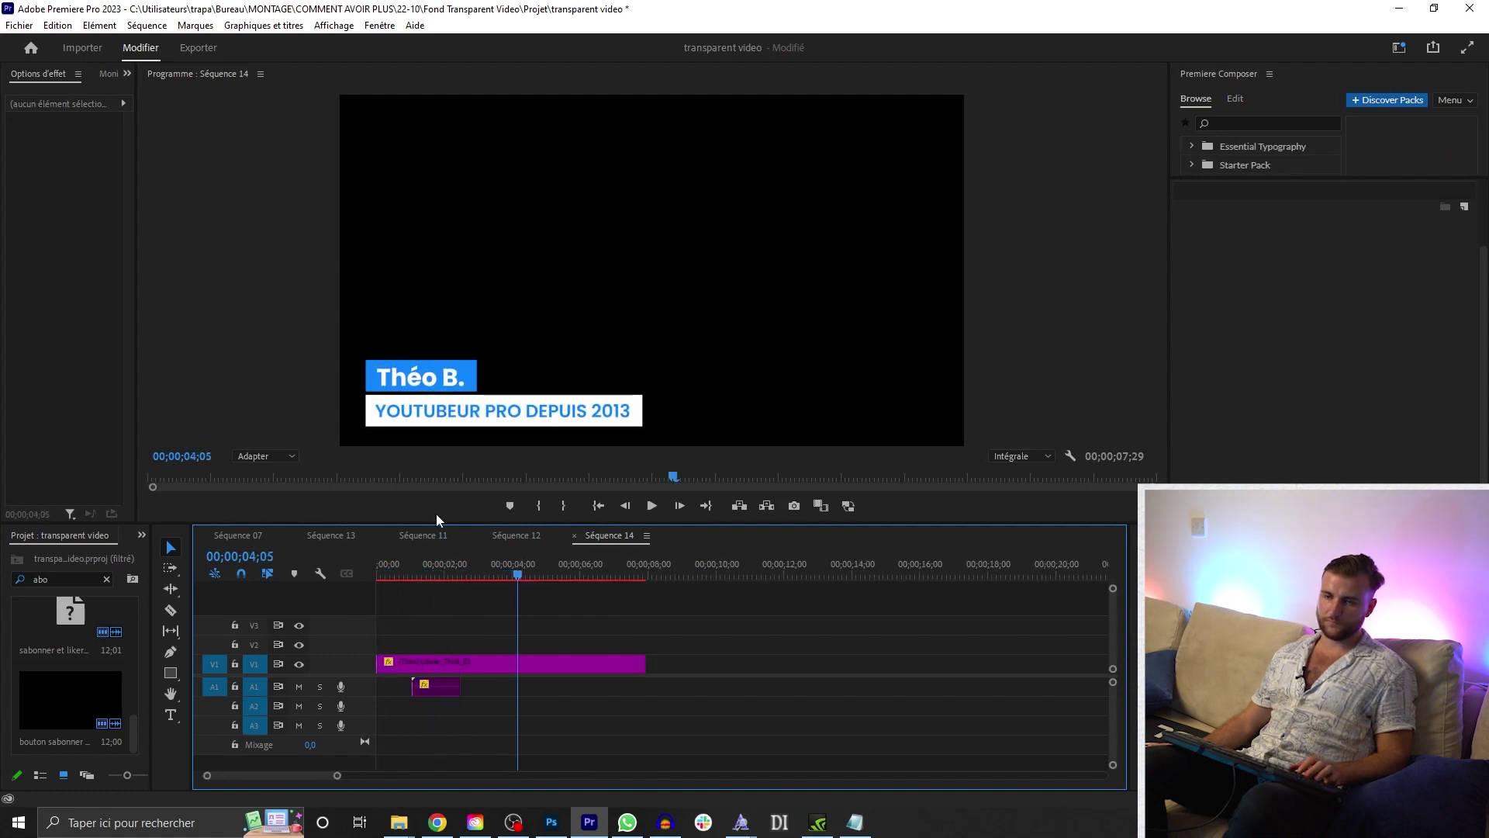
{"action": "mouse_move", "coordinate": [645, 664]}
{"action": "left_mouse_down"}
{"action": "mouse_move", "coordinate": [730, 665]}
{"action": "mouse_move", "coordinate": [626, 672]}
{"action": "left_mouse_up"}
{"action": "left_click", "coordinate": [628, 574]}
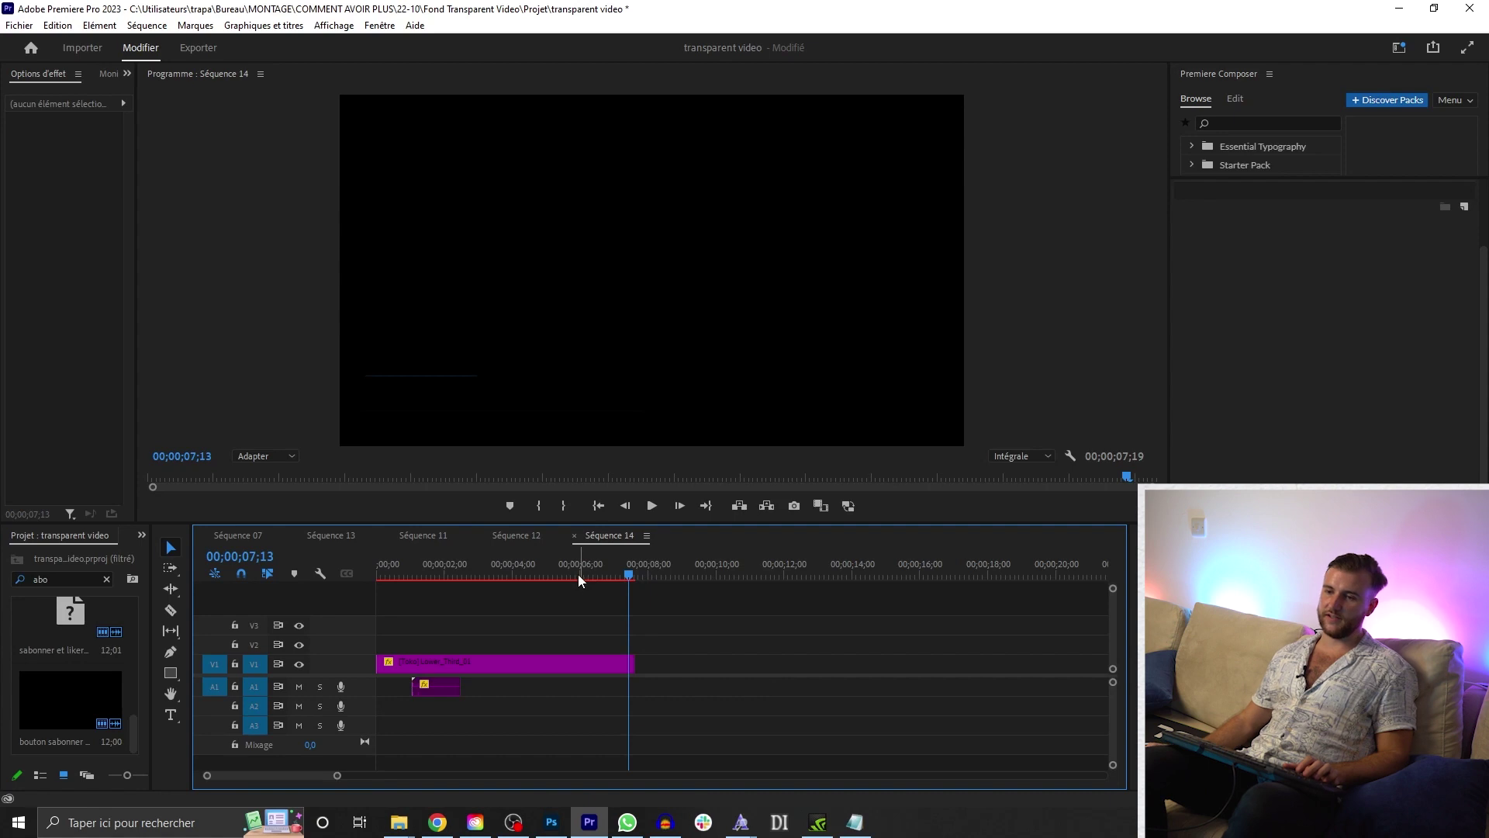
- Start exporting the new sequence and name the file "lower thirs theo cap"
{"action": "key", "text": "ctrl+m"}
{"action": "left_click", "coordinate": [454, 121]}
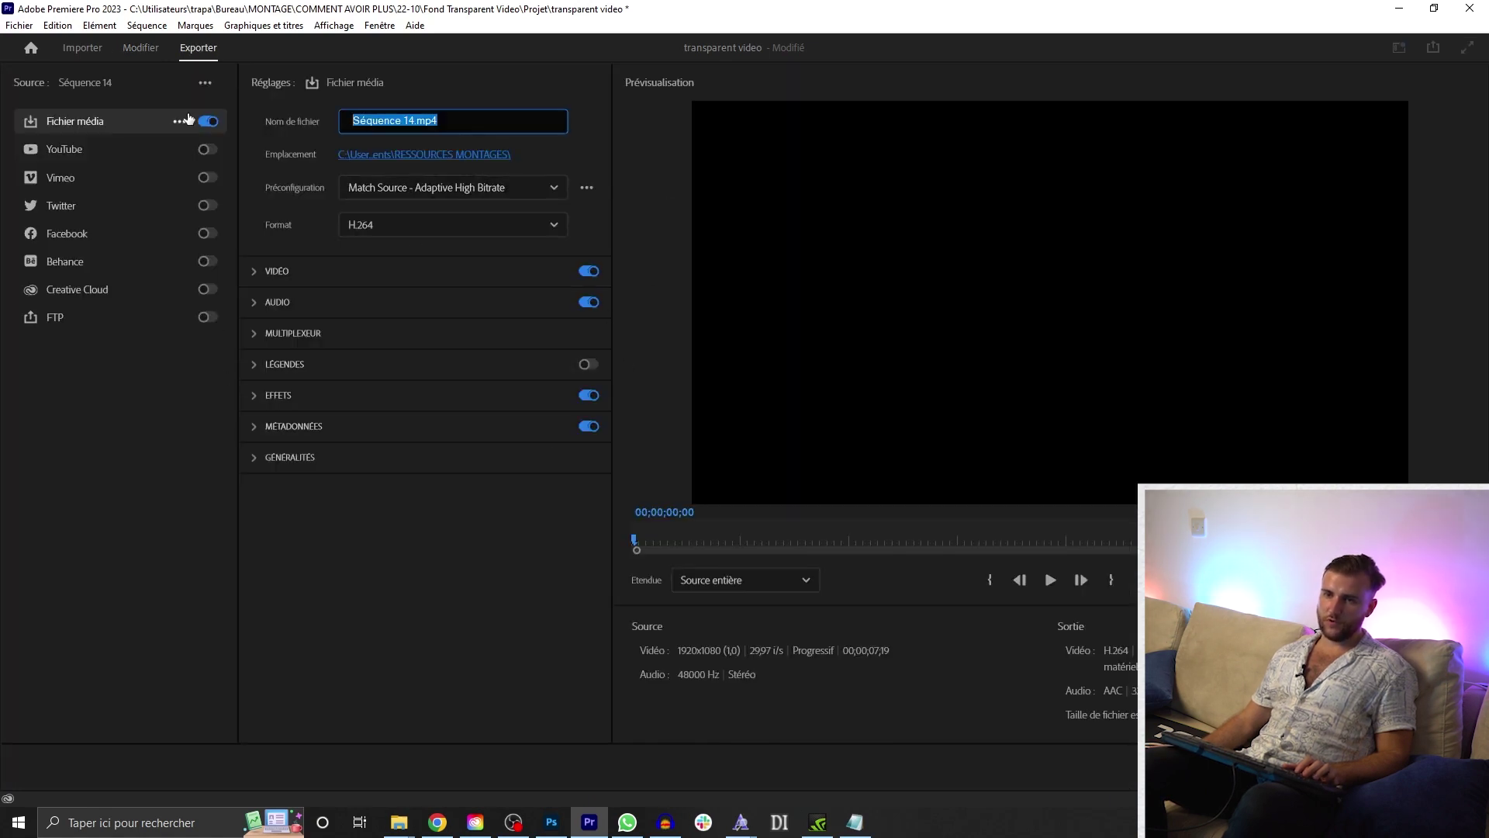
{"action": "type", "text": "lower thirs theo cap"}
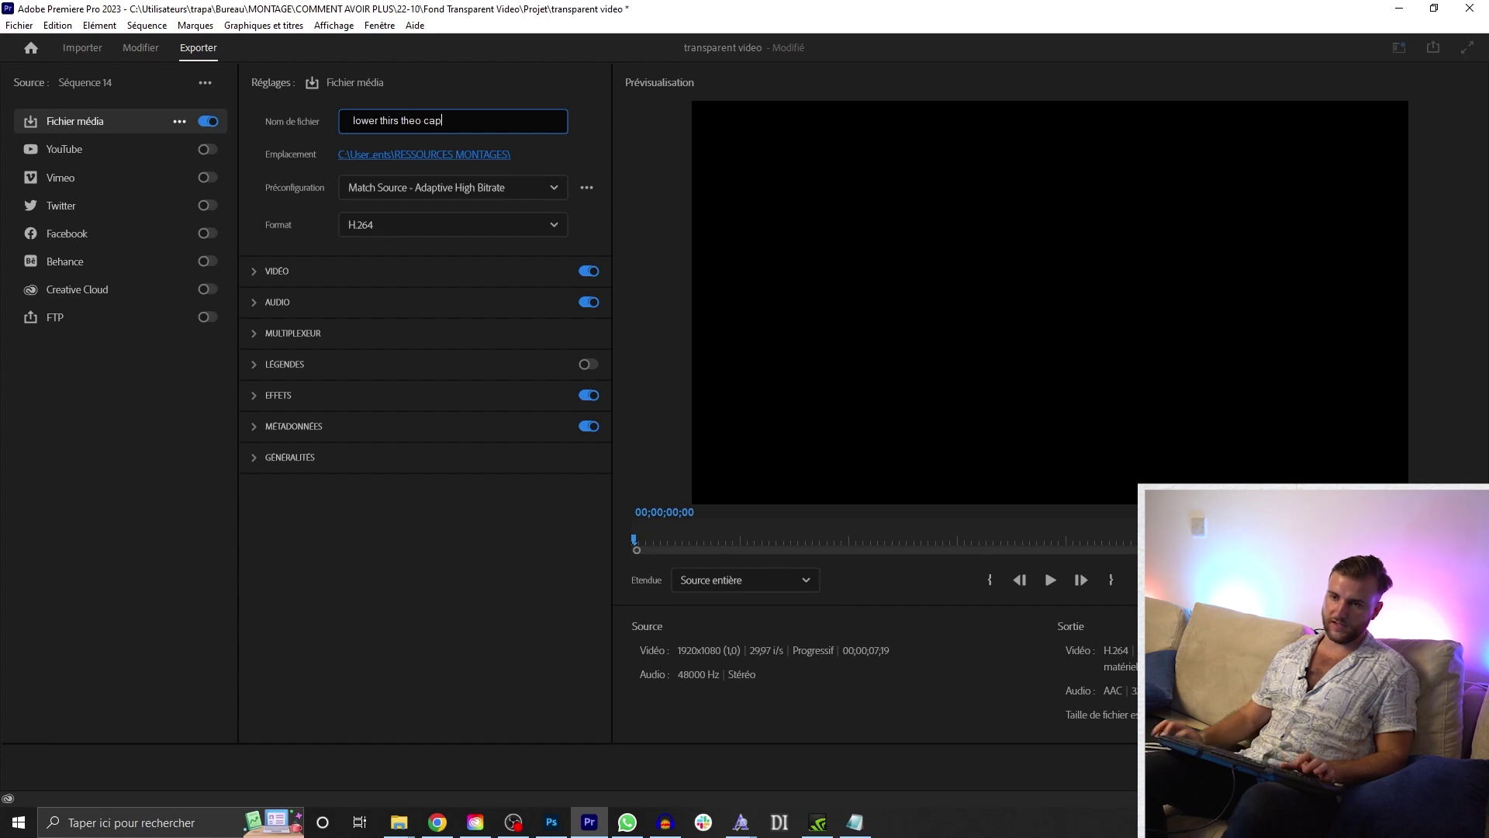
{"action": "key", "text": "Return"}
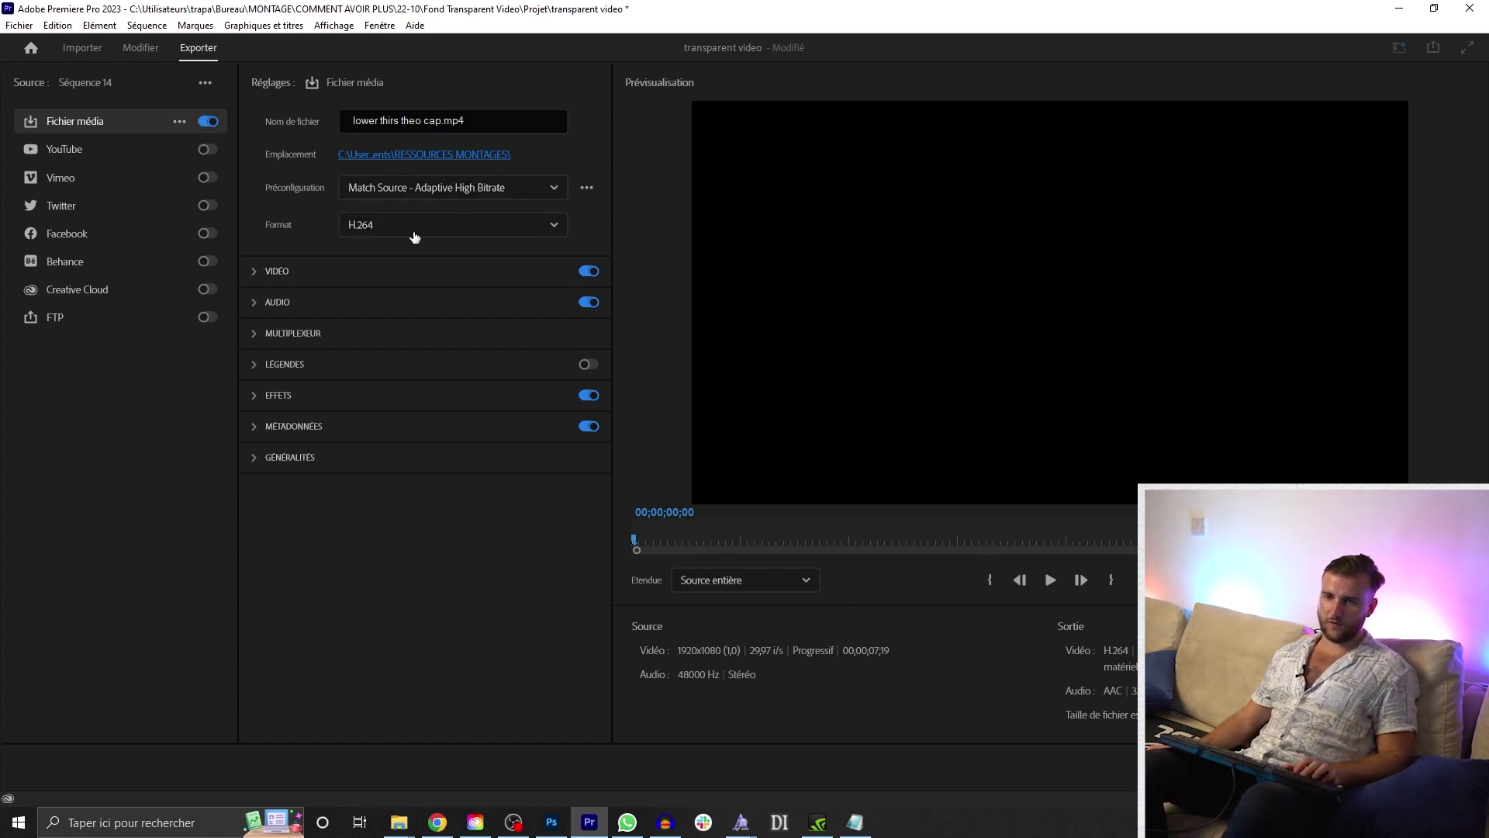
- Set the export format to QuickTime with the Animation video codec, and adjust the additional video settings to keep the transparent background
{"action": "left_click", "coordinate": [428, 225]}
{"action": "scroll", "coordinate": [411, 295], "scroll_direction": "down", "scroll_amount": 8}
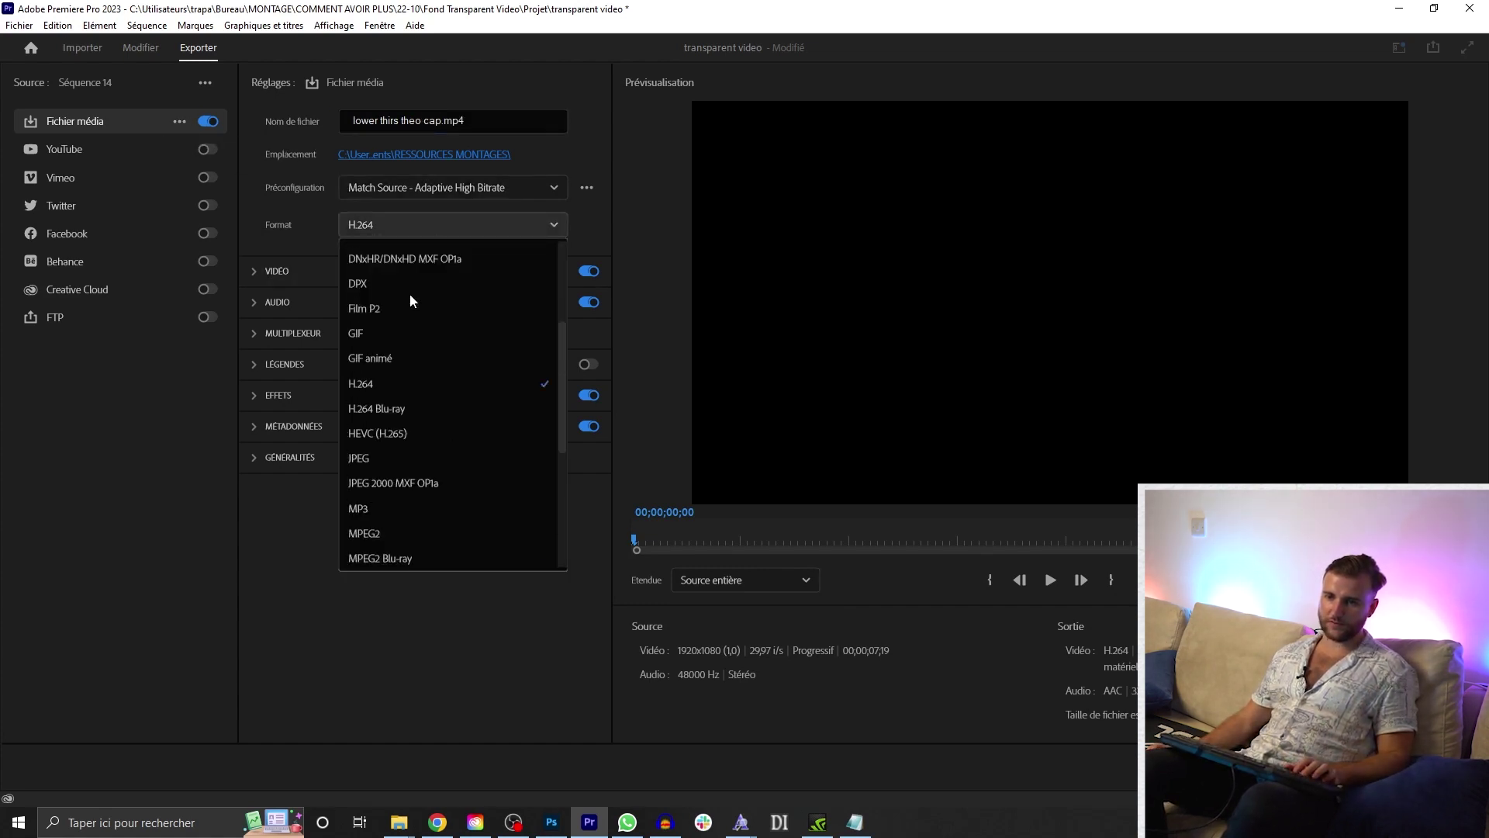
{"action": "left_click", "coordinate": [372, 430]}
{"action": "left_click", "coordinate": [254, 271]}
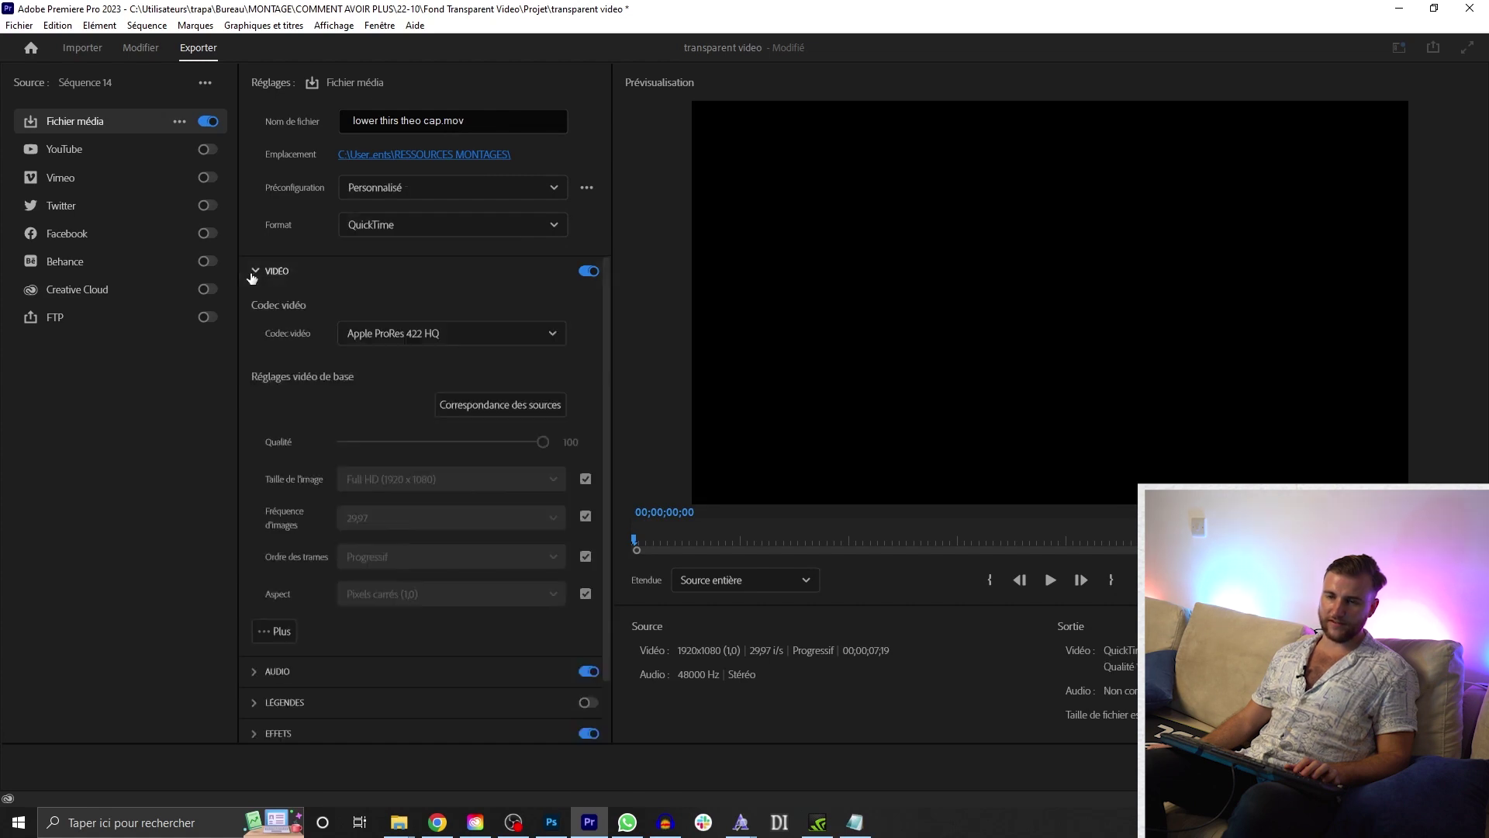
{"action": "left_click", "coordinate": [388, 340]}
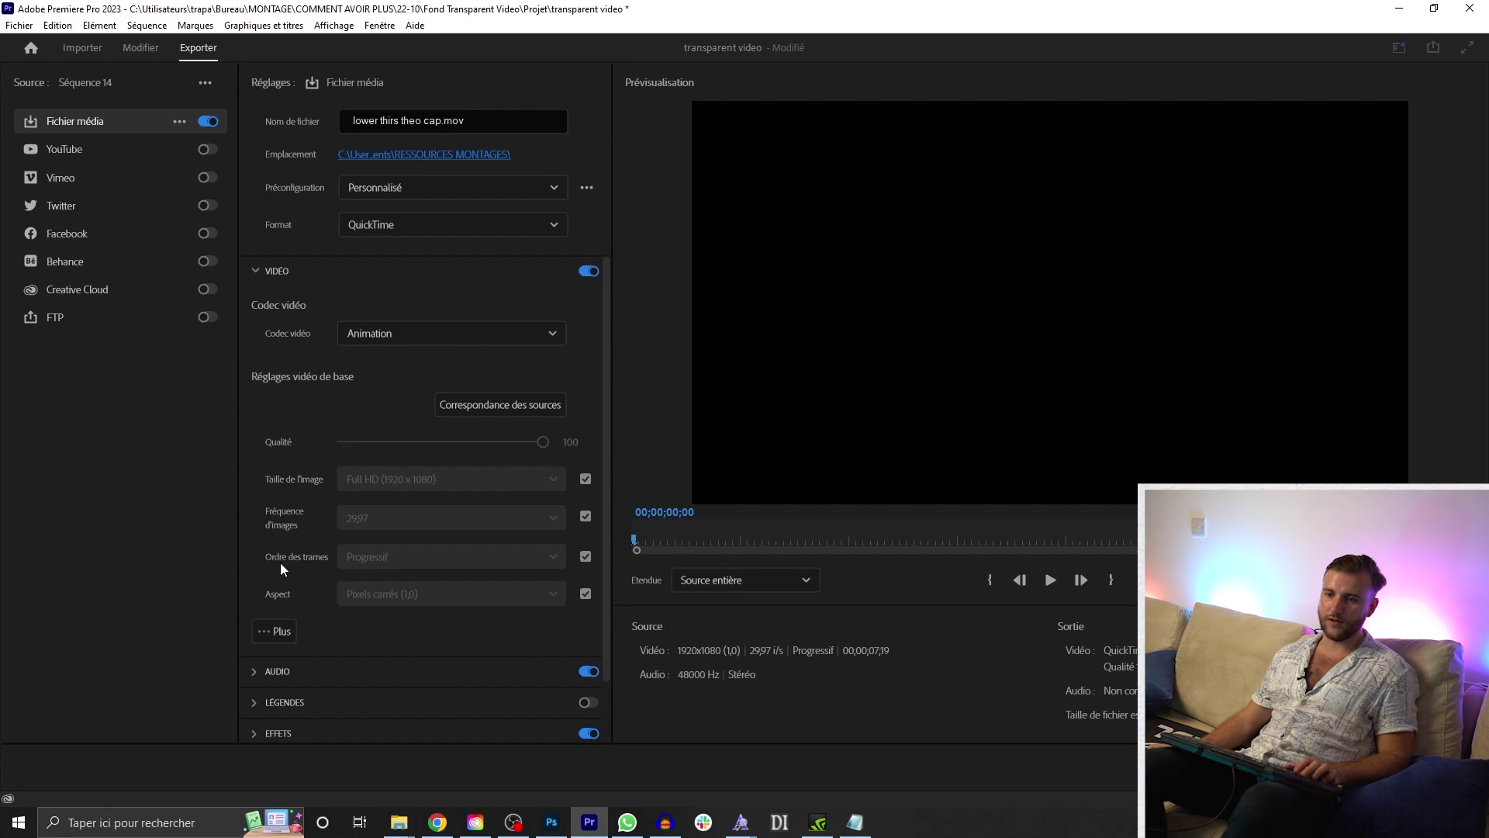
{"action": "left_click", "coordinate": [275, 632]}
{"action": "scroll", "coordinate": [274, 632], "scroll_direction": "down", "scroll_amount": 2}
{"action": "left_click", "coordinate": [400, 608]}
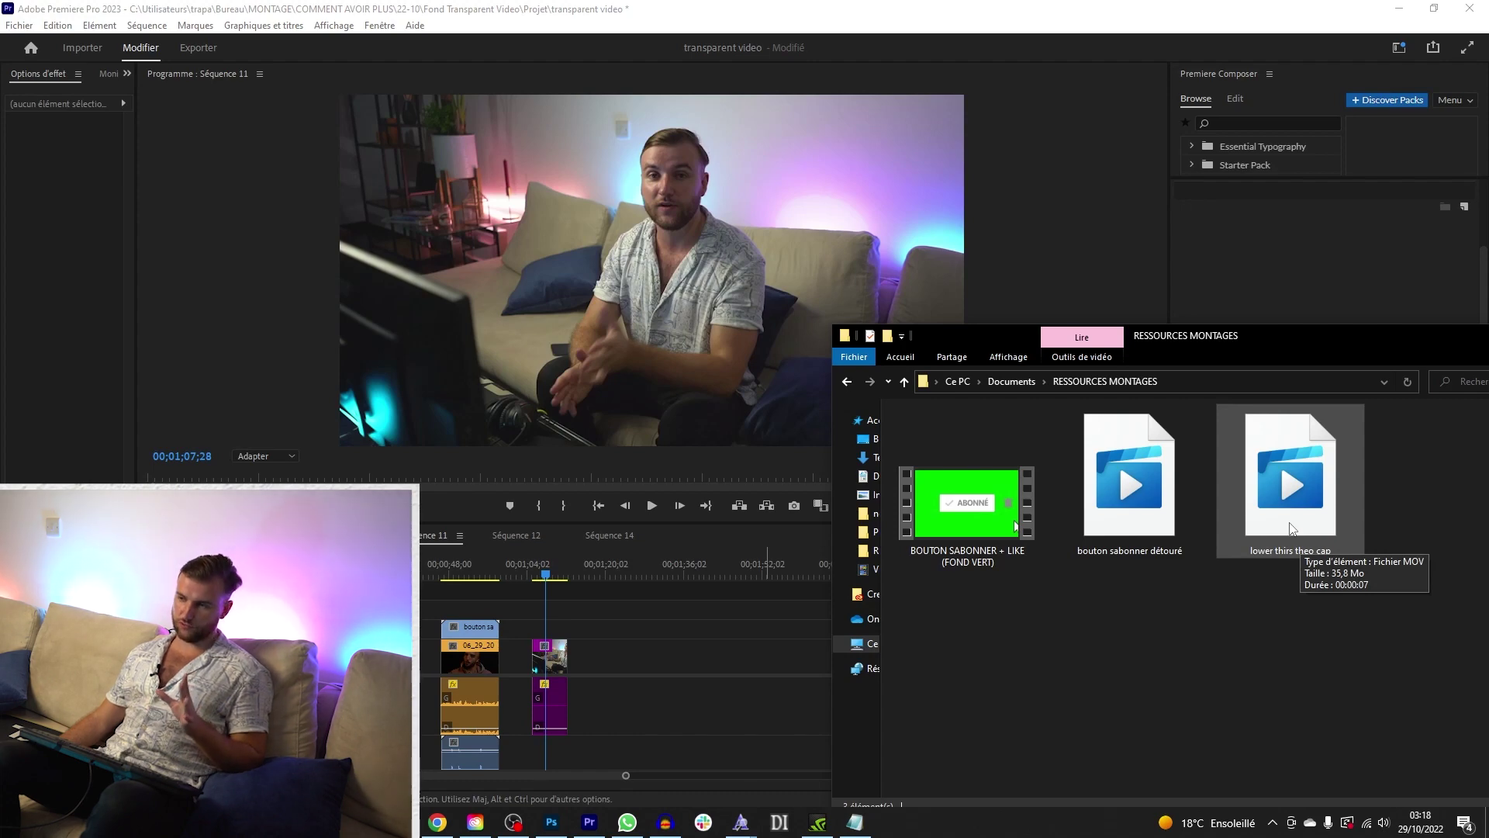
- Try to open the exported lower third file from the RESSOURCES MONTAGES folder in the video player, and close the player
{"action": "double_click", "coordinate": [1292, 529]}
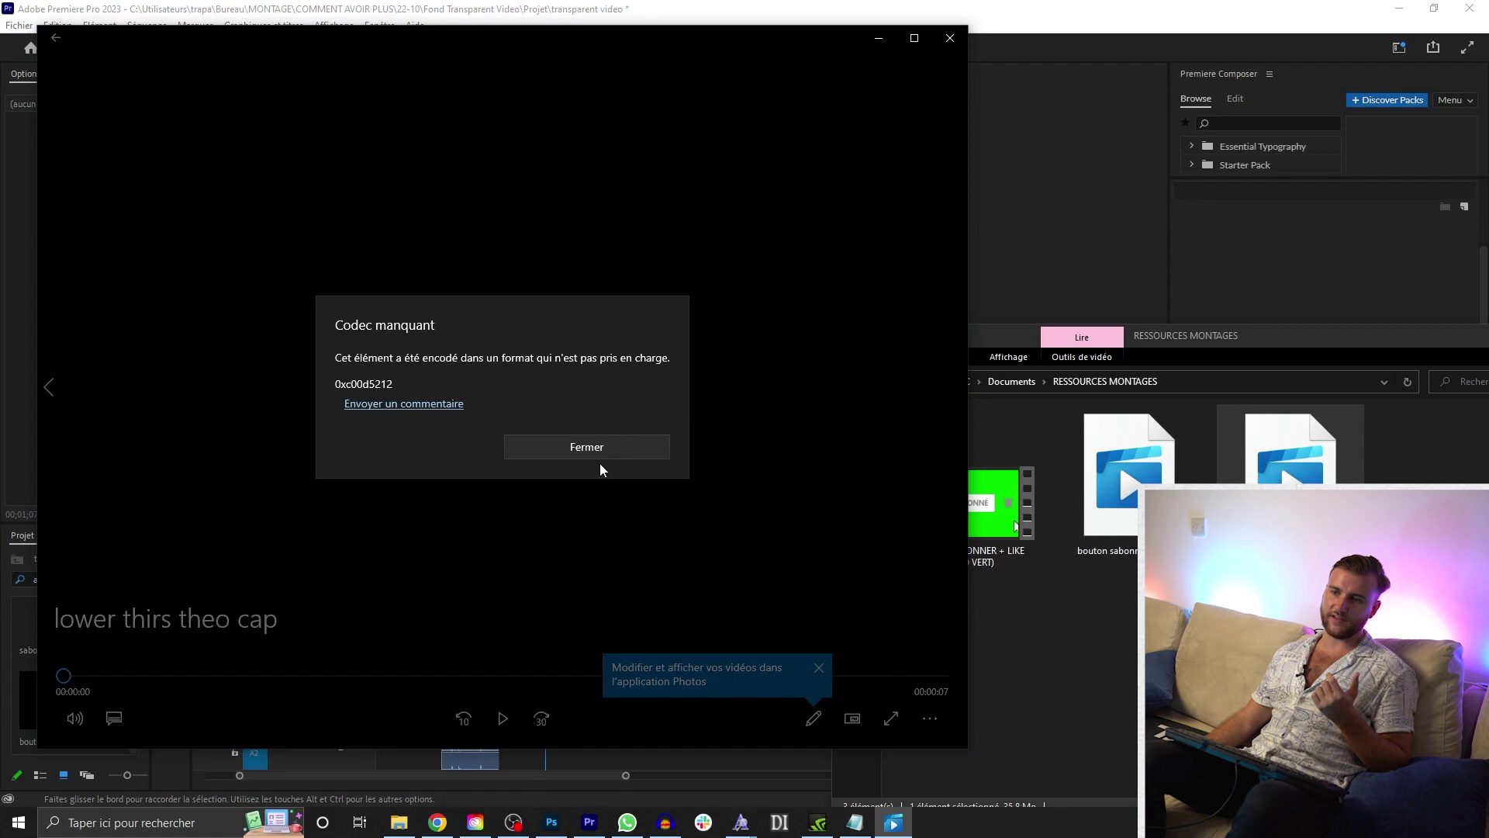
{"action": "left_click", "coordinate": [600, 451]}
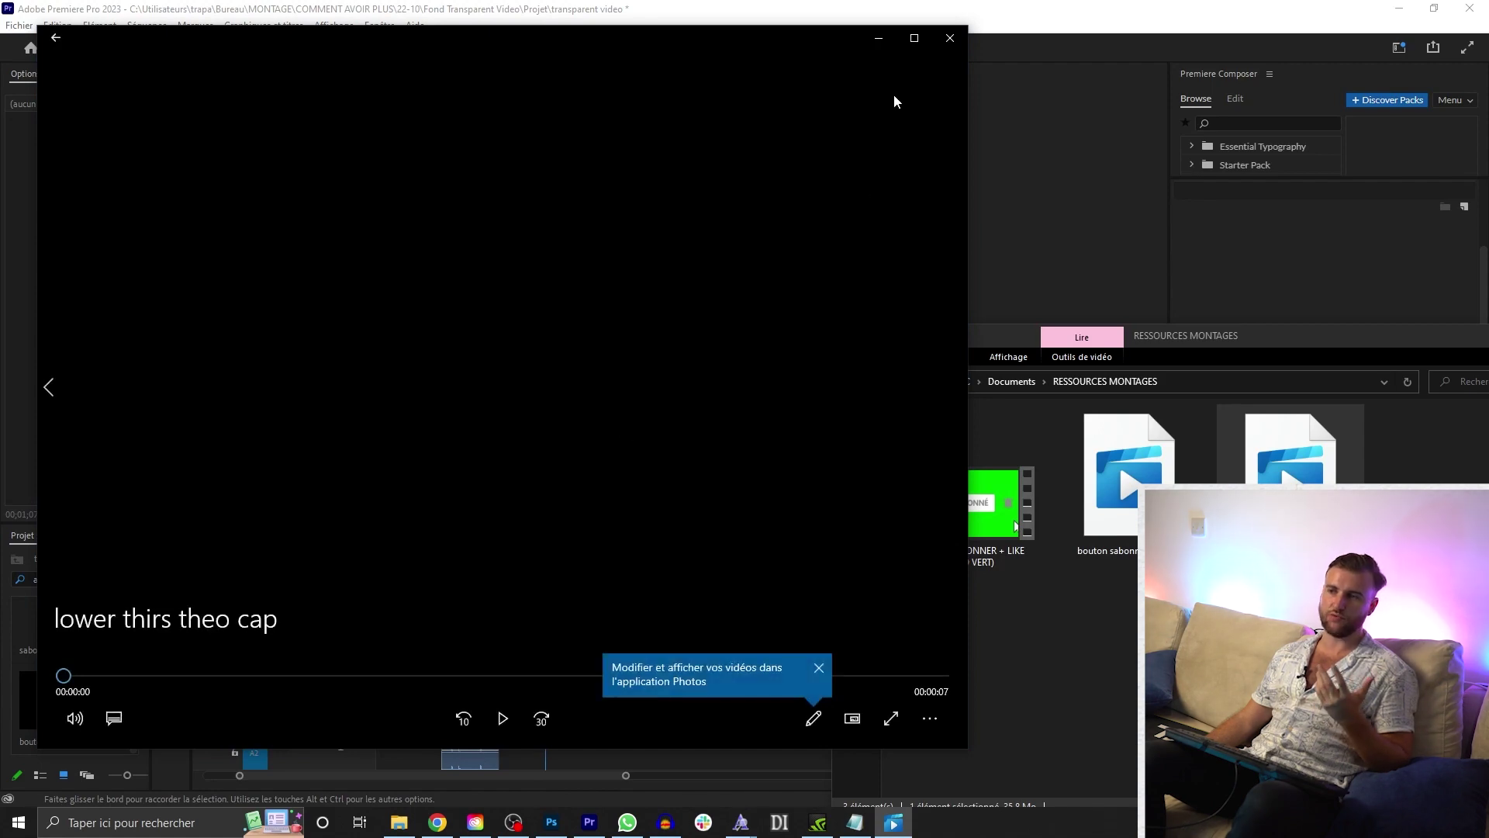
{"action": "left_click", "coordinate": [939, 37]}
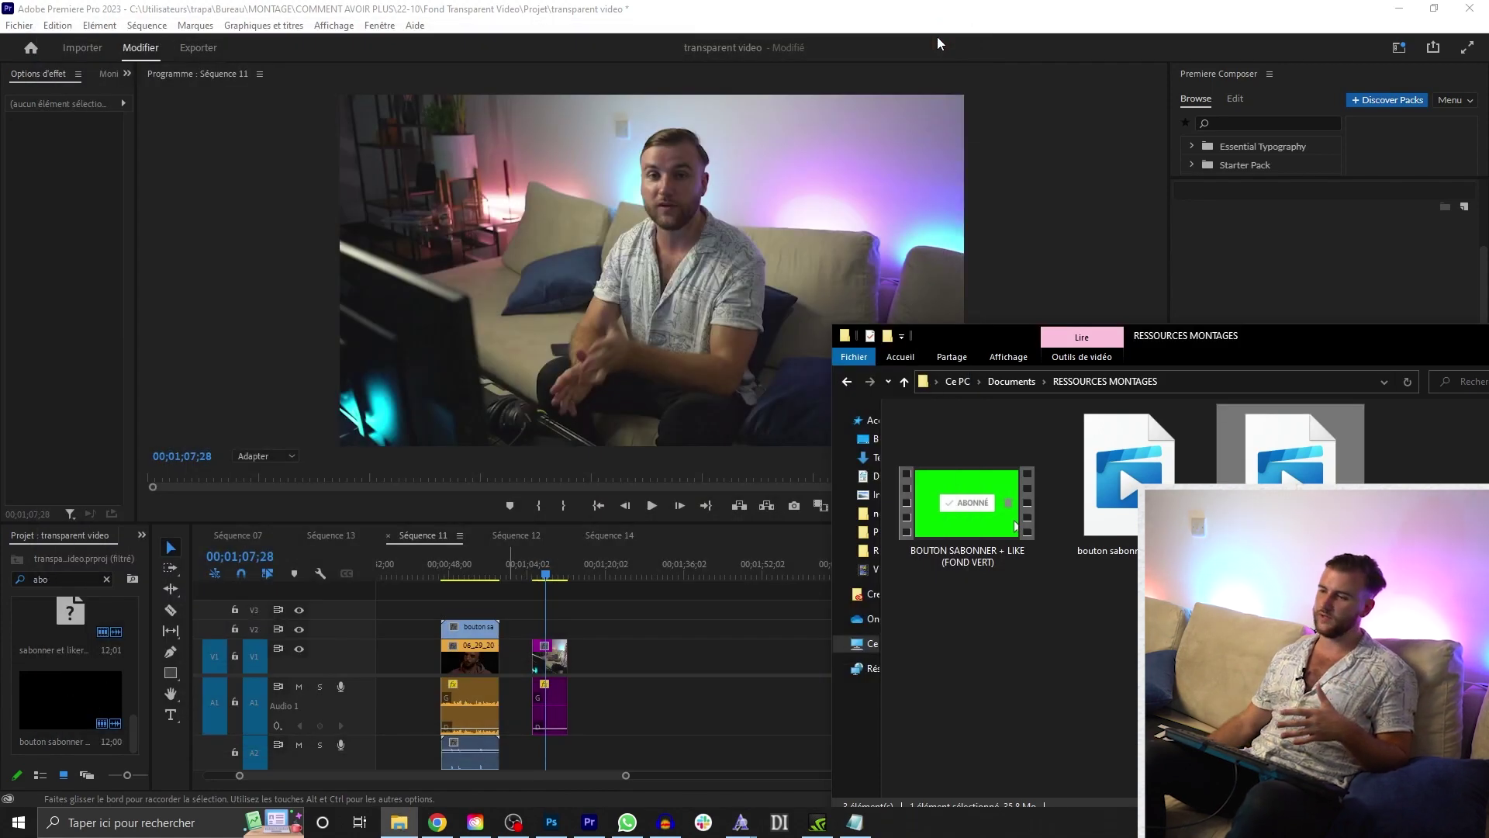
- Add the exported lower thirs theo cap.mov to Séquence 11 and place it on V2 above the last talking footage clip, starting at 00;01;05;06
{"action": "left_click_drag", "start_coordinate": [1016, 526], "coordinate": [615, 657]}
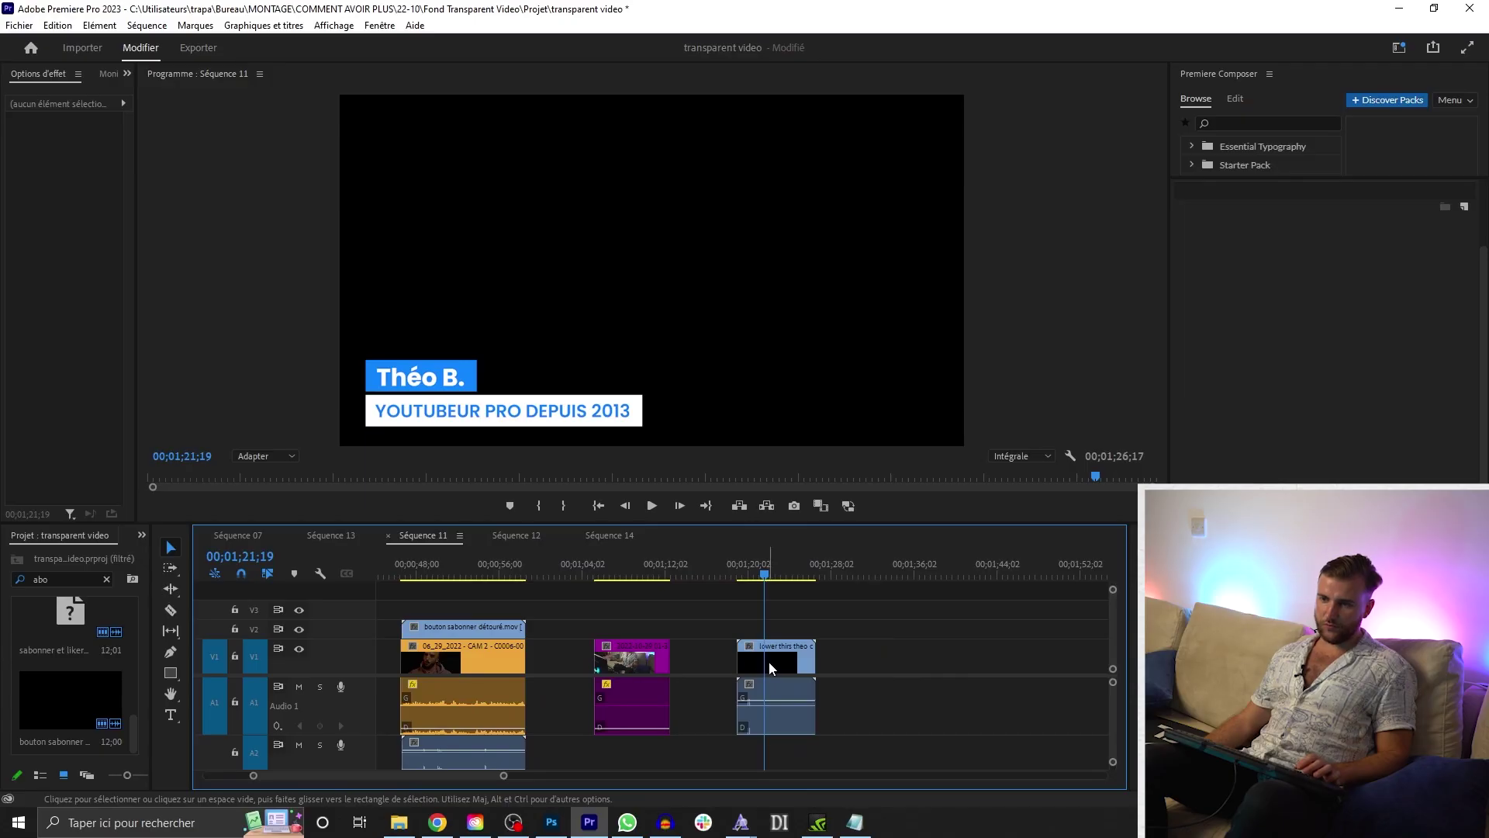
{"action": "left_click_drag", "start_coordinate": [770, 662], "coordinate": [635, 631]}
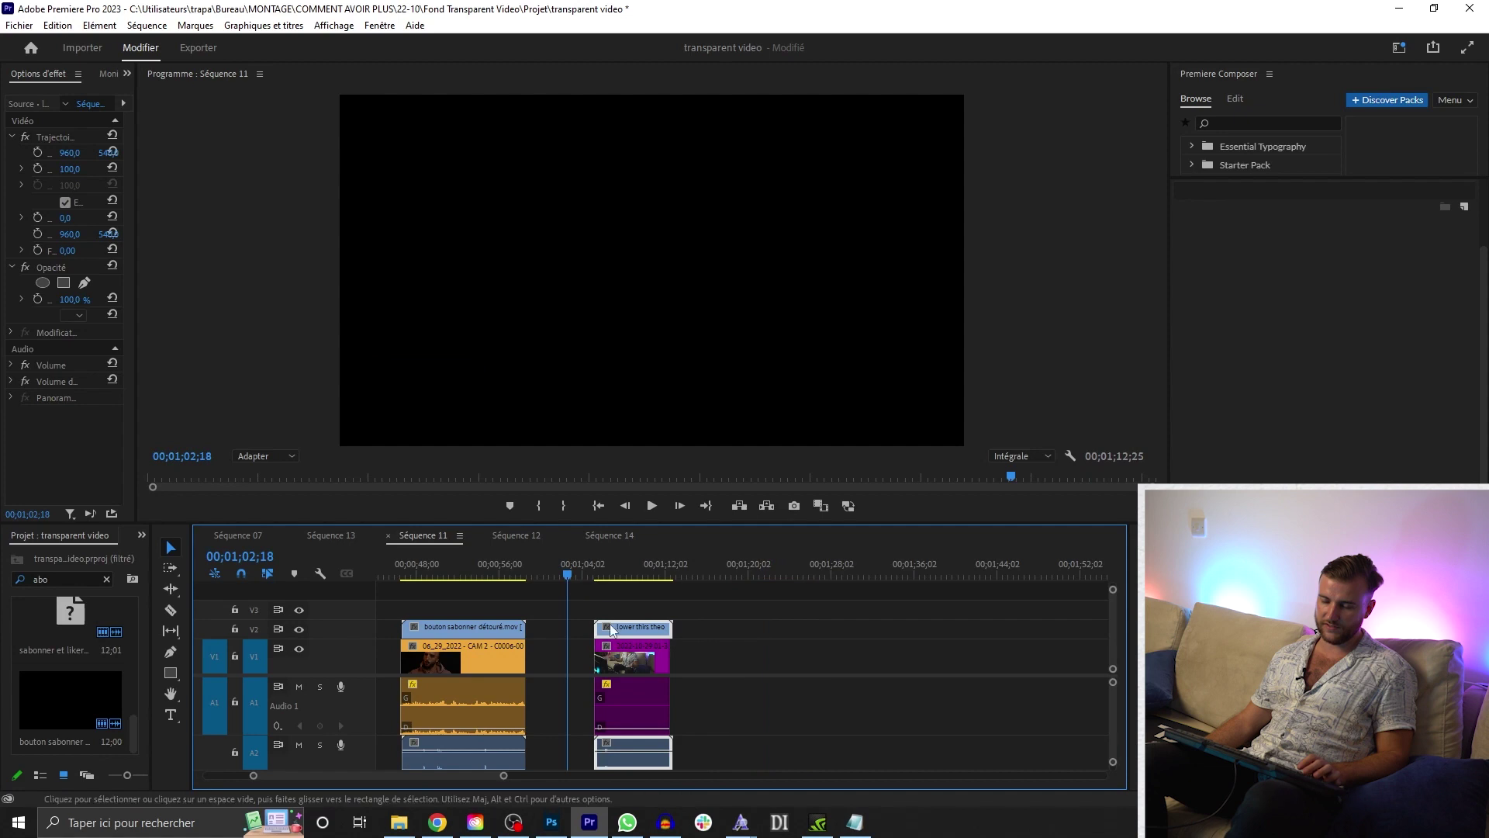
- Play and scrub through the exported lower third over the footage to check its transparency and animation
{"action": "scroll", "coordinate": [612, 629], "scroll_direction": "up", "scroll_amount": 2}
{"action": "scroll", "coordinate": [612, 638], "scroll_direction": "up", "scroll_amount": 1}
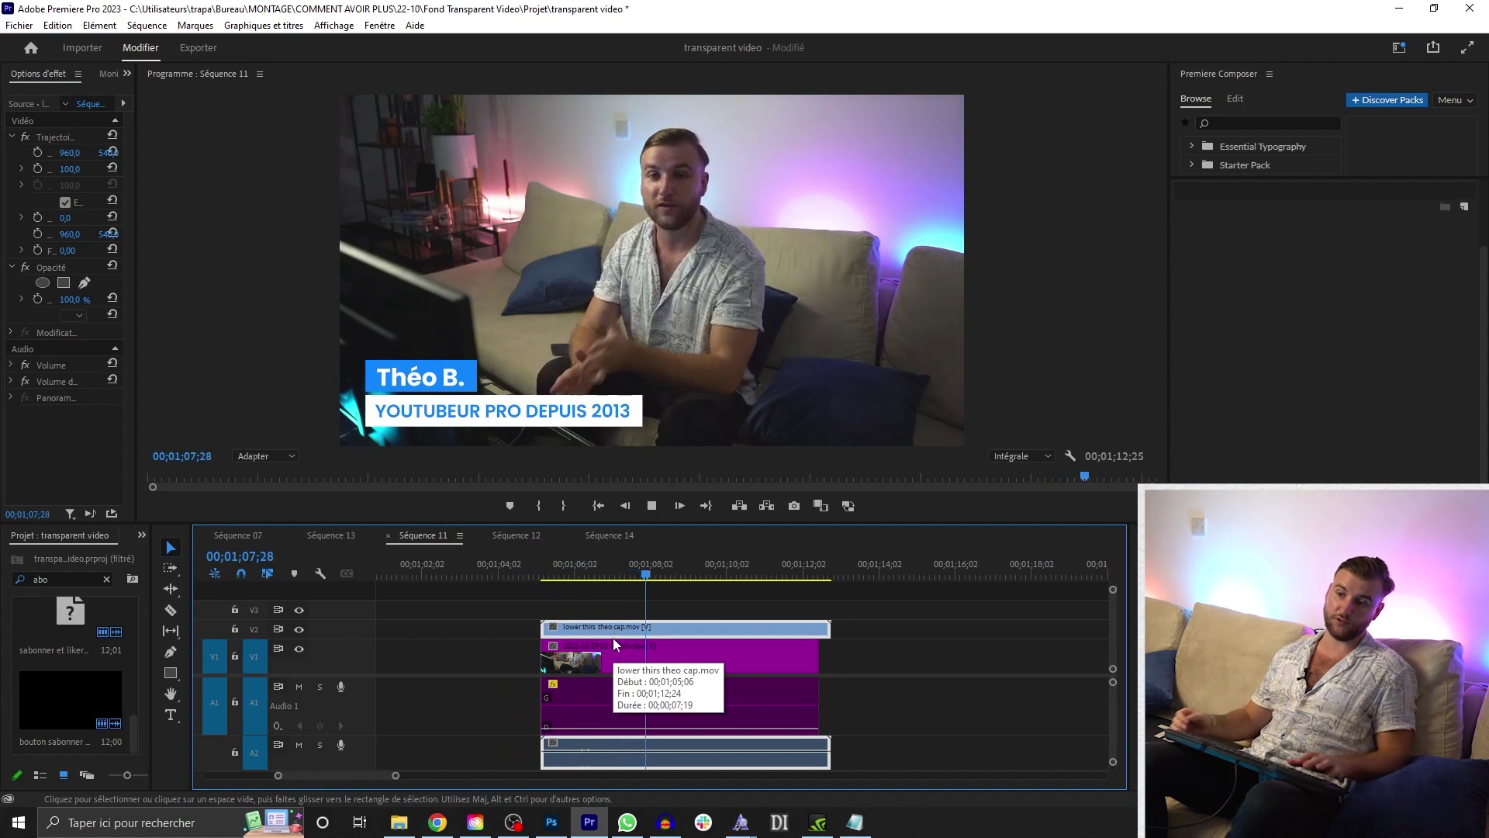
{"action": "key", "text": "space"}
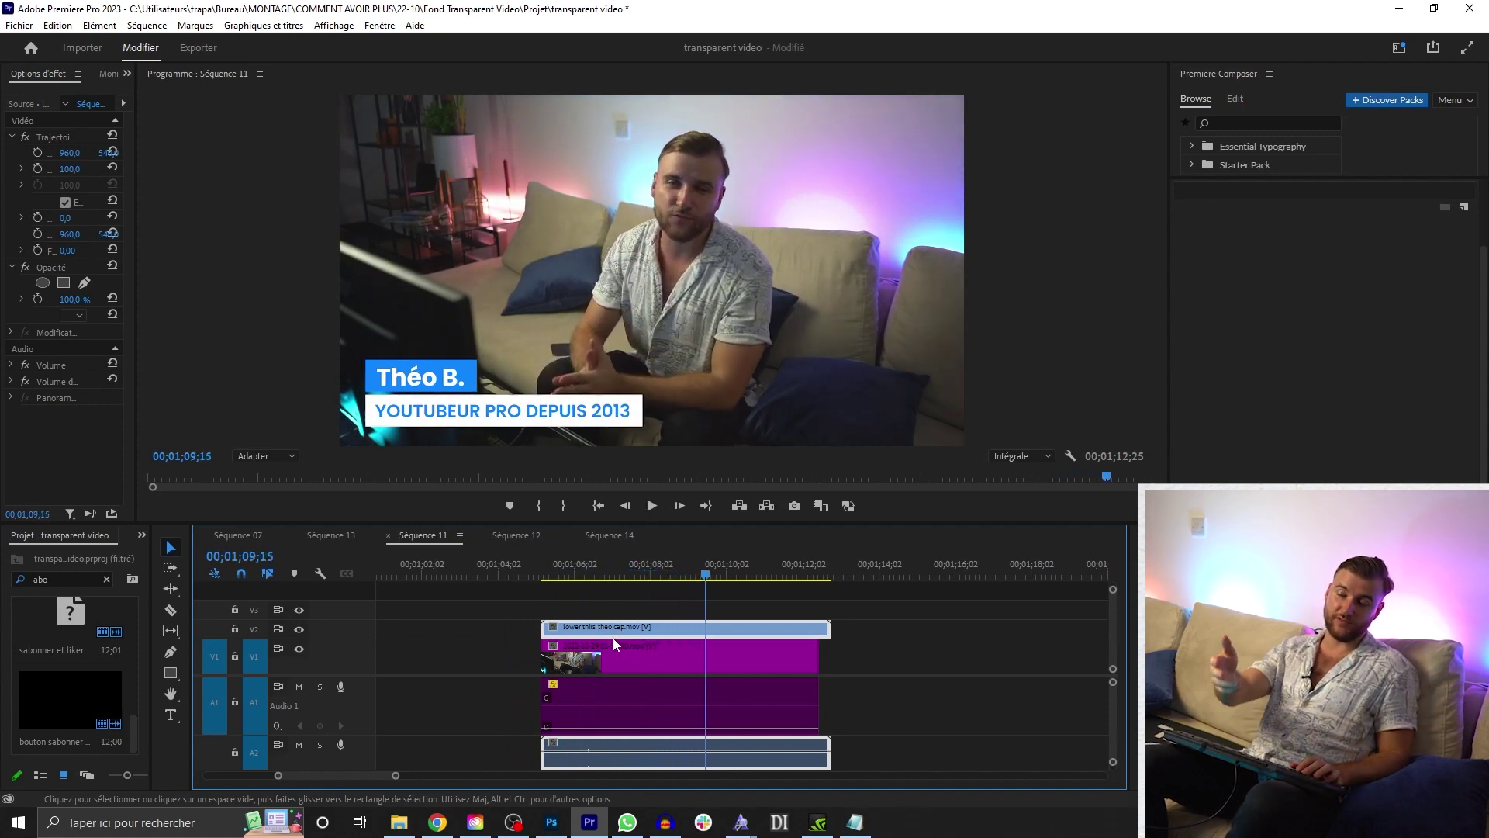
{"action": "left_click_drag", "start_coordinate": [704, 577], "coordinate": [566, 578]}
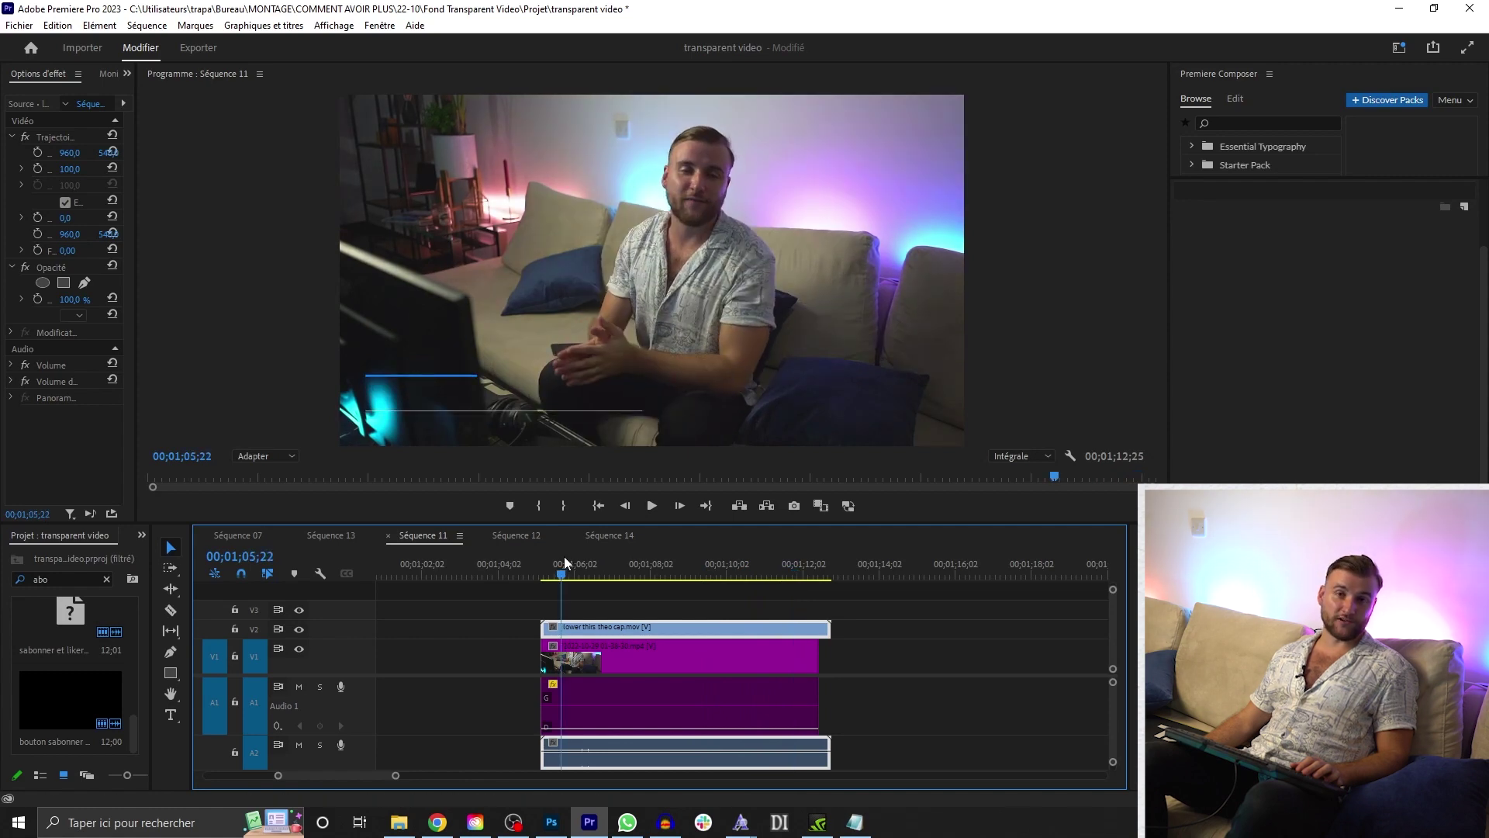